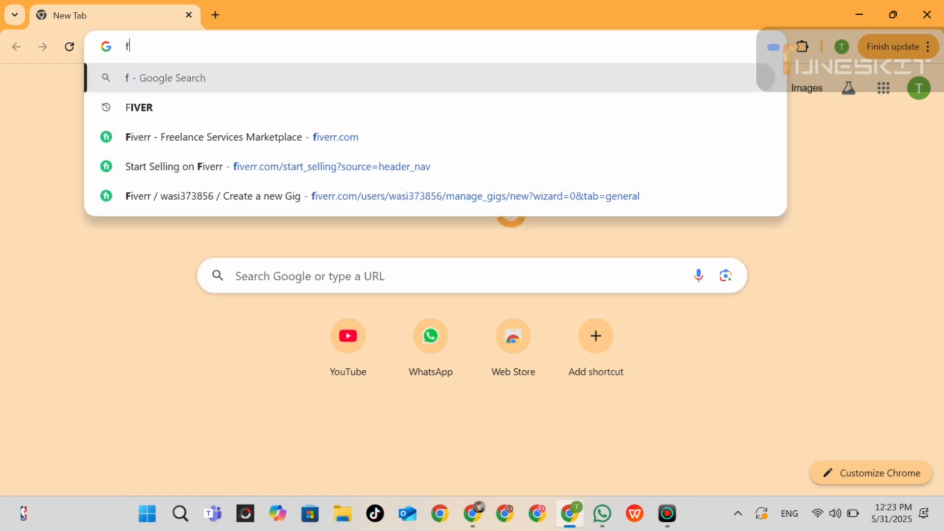
Open the Fiverr site and browse the gigs for the popular search "logo design".
key(Return)
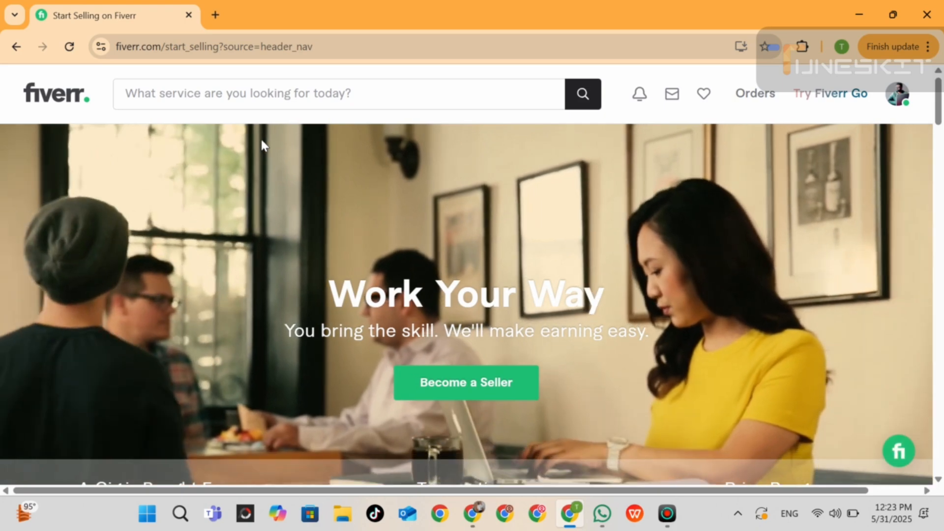
click(256, 93)
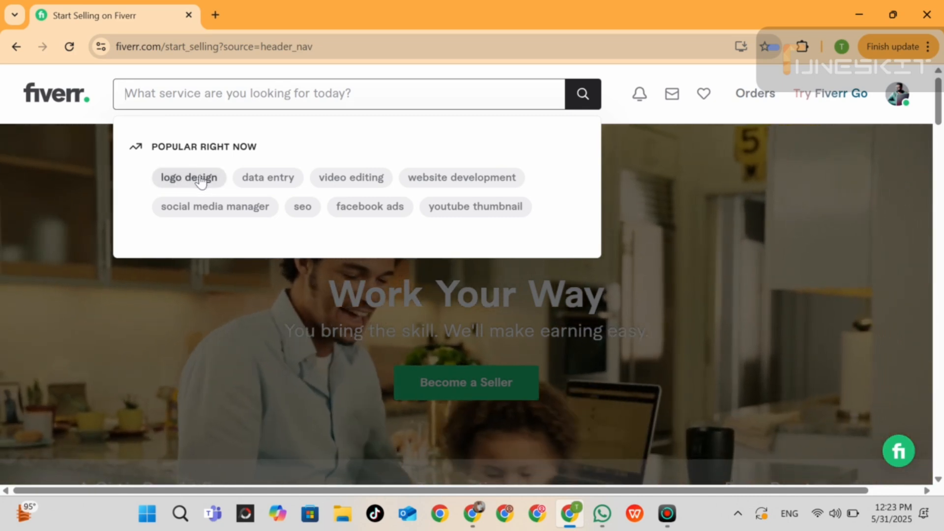
click(204, 178)
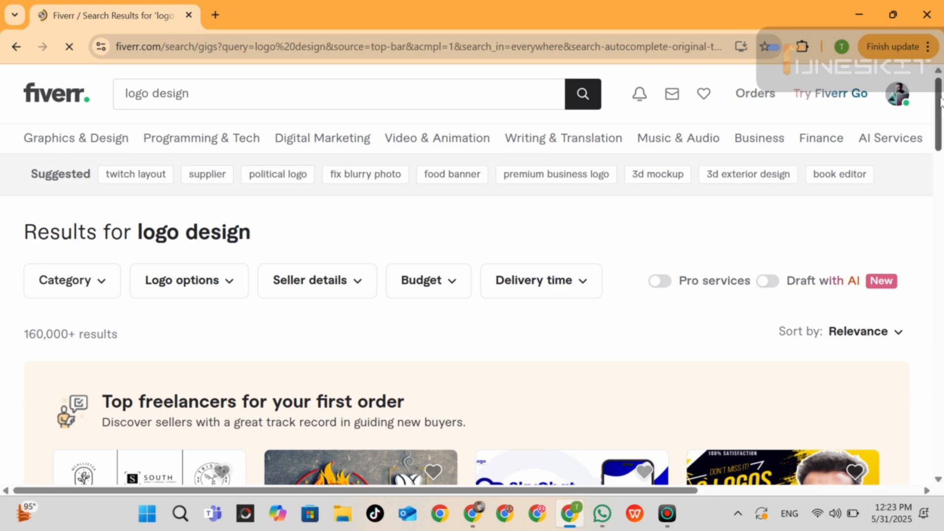
scroll(941, 118, down, 1)
scroll(940, 118, down, 5)
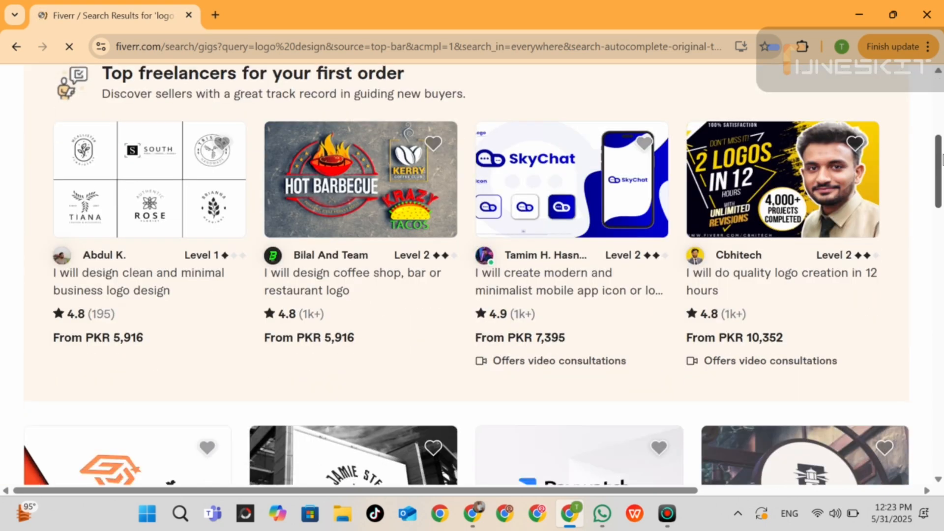
drag(943, 155, 939, 108)
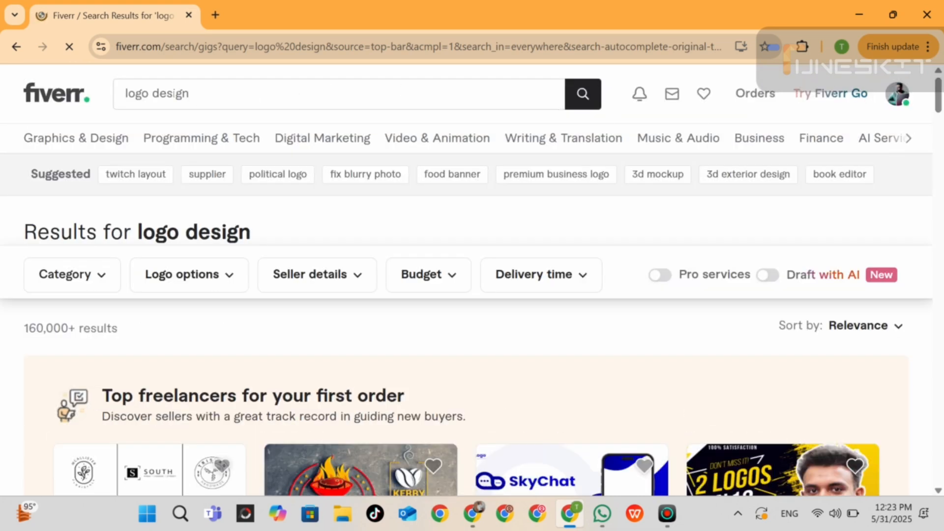
Replace the search term with "image crop" and run the service search.
triple_click(168, 95)
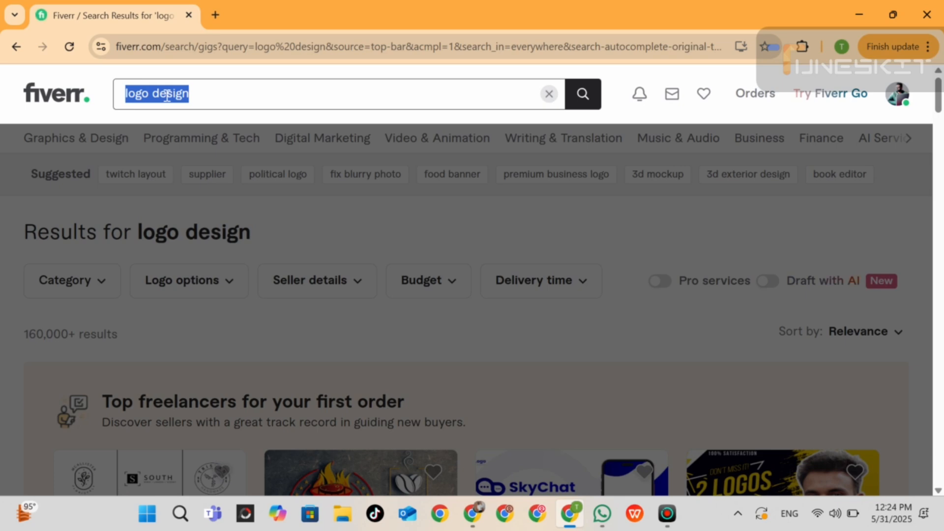
text(image cr)
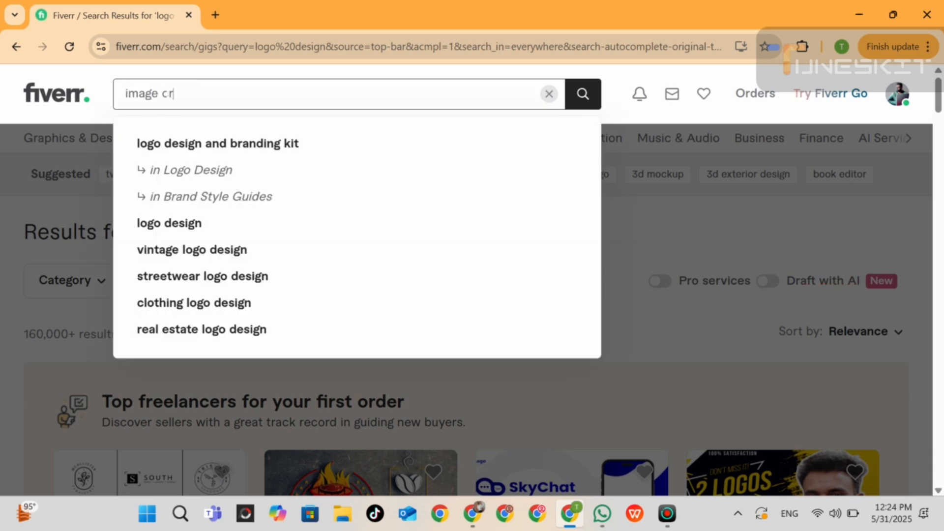
text(op)
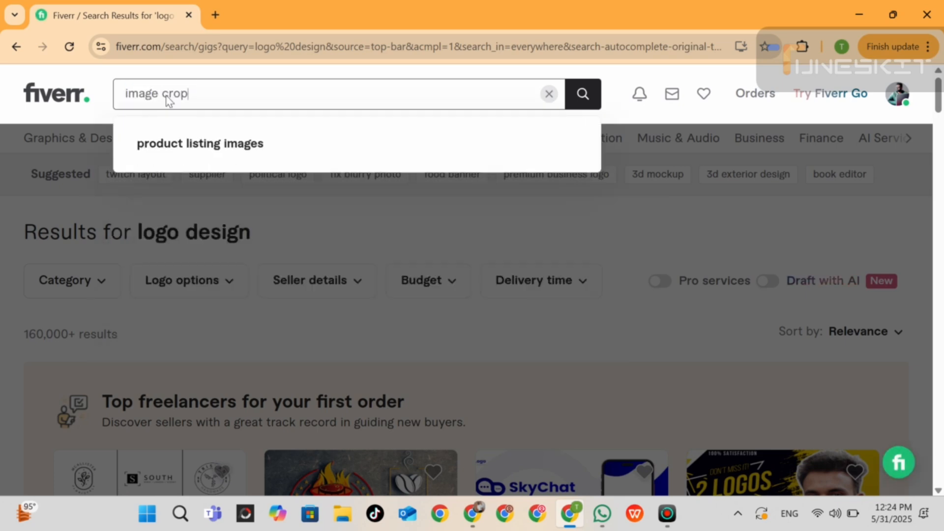
key(Return)
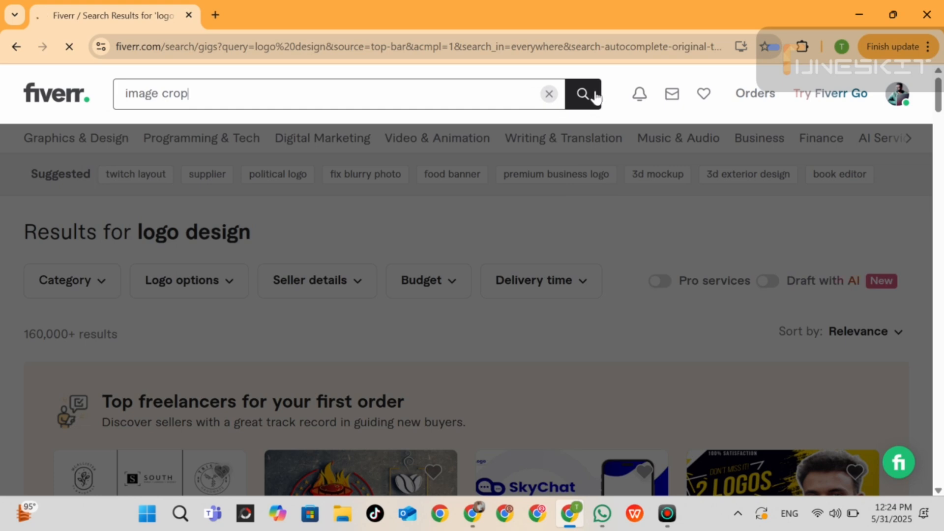
click(583, 100)
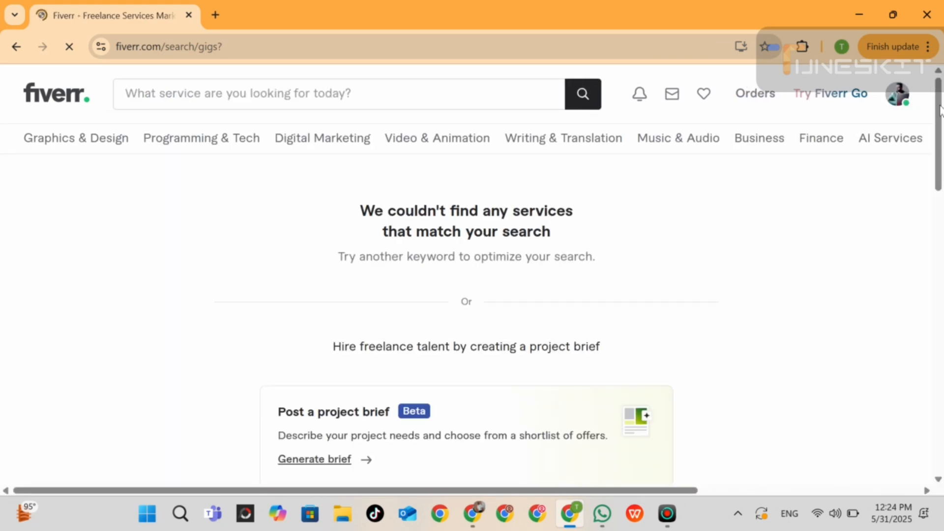
drag(939, 111, 943, 35)
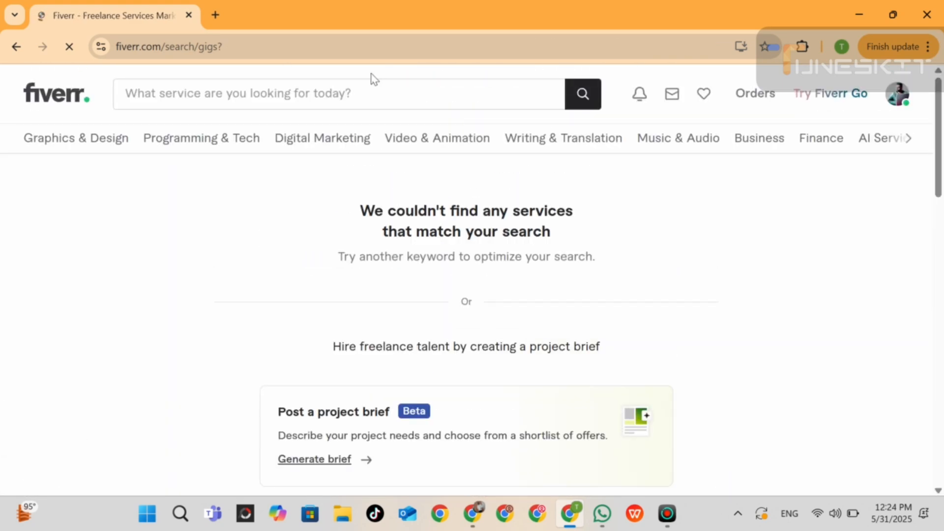
Rerun the recent search "image crop" and look through the gigs offered.
click(339, 94)
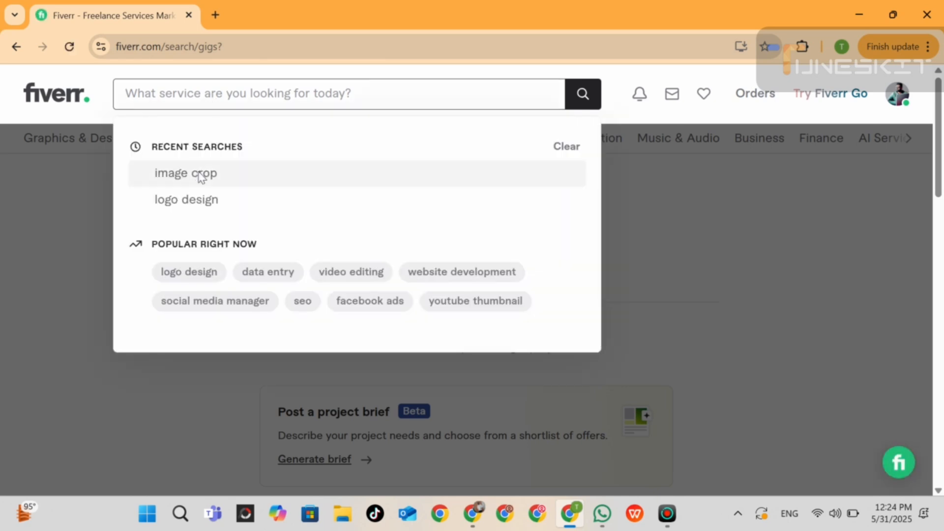
click(199, 175)
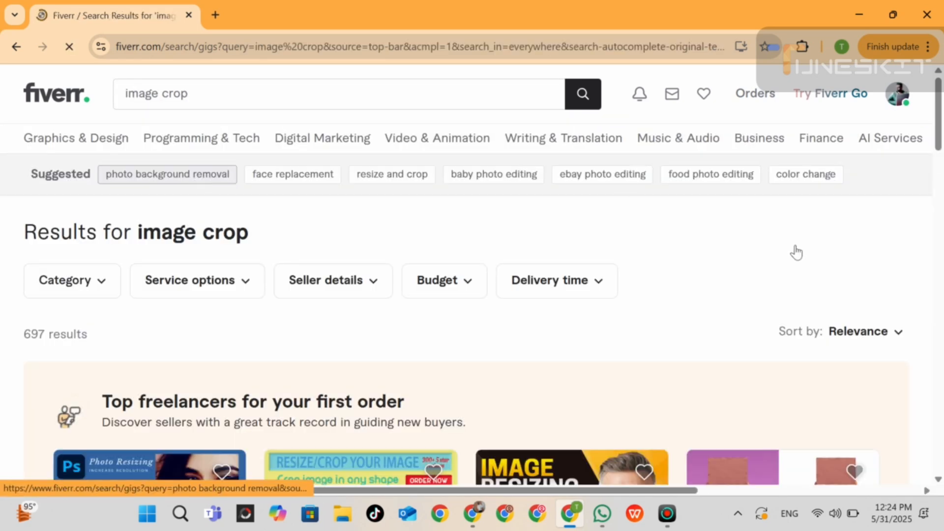
drag(940, 143, 941, 192)
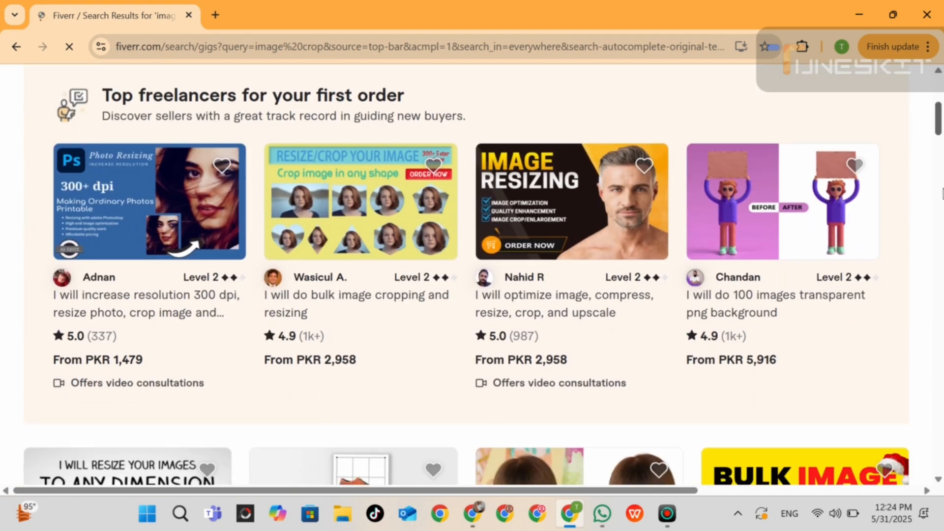
scroll(472, 295, down, 3)
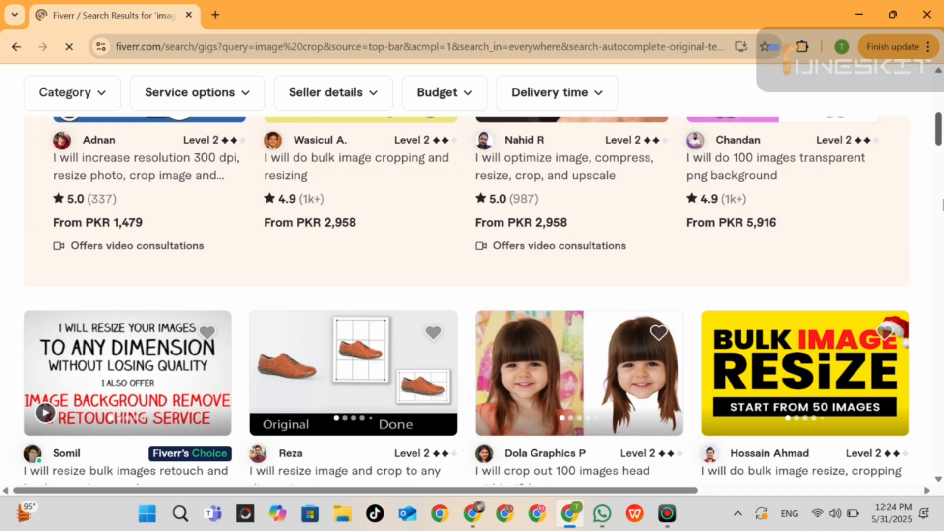
scroll(417, 177, up, 10)
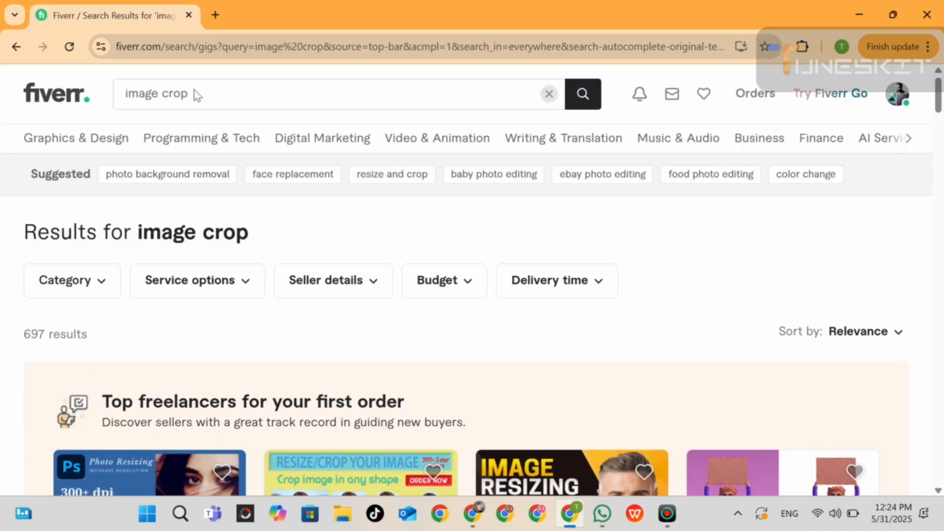
Search for the suggested term "data entry" and look through the gigs, their sellers and prices.
drag(198, 95, 123, 93)
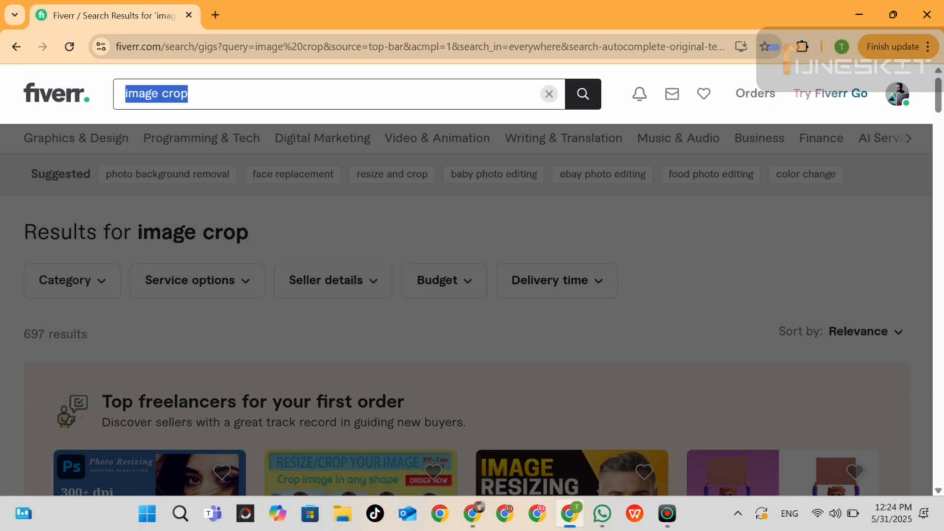
text(data)
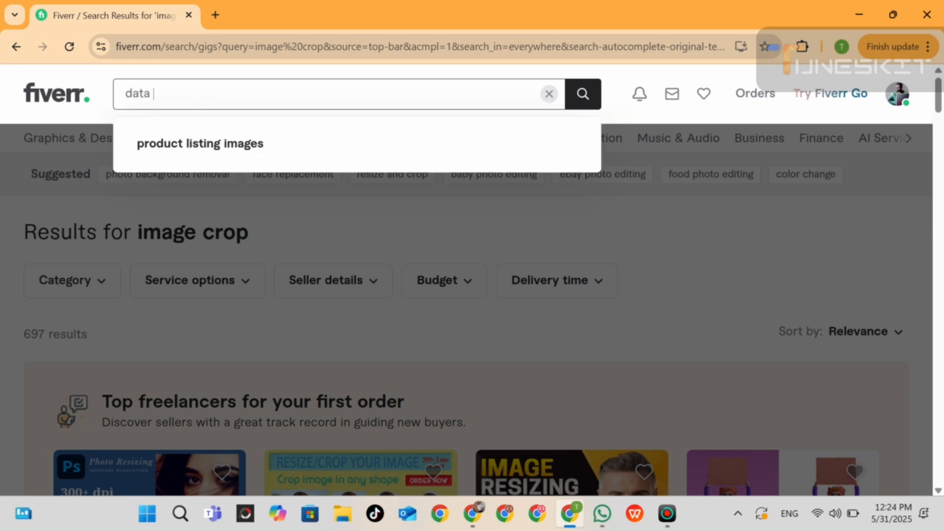
text( en)
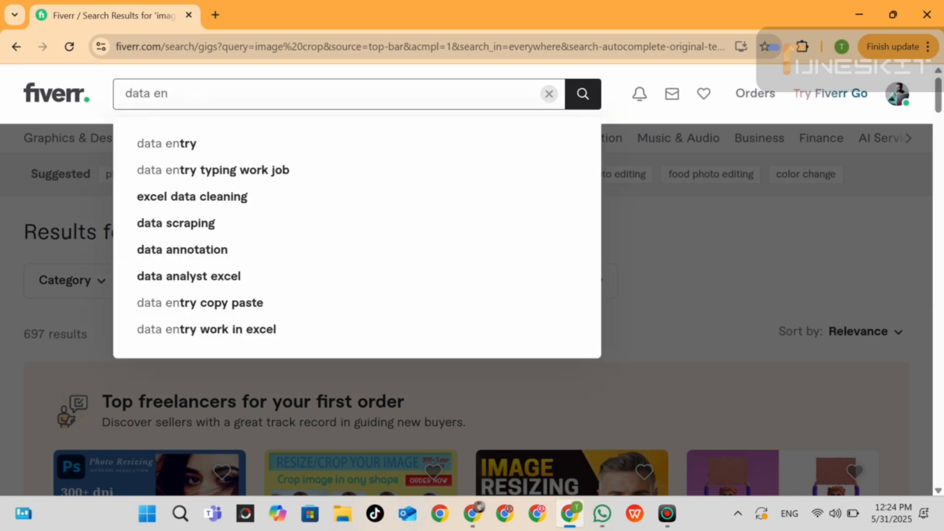
click(183, 143)
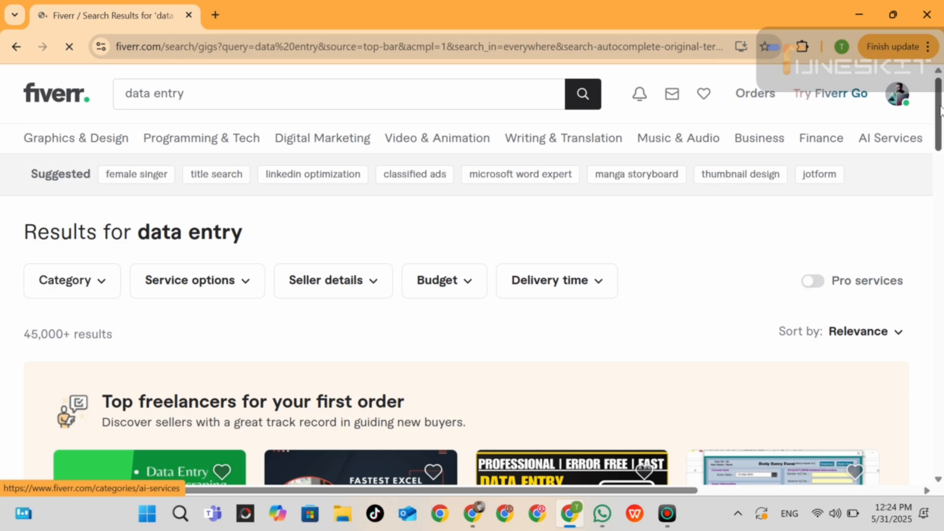
drag(936, 110, 939, 140)
scroll(939, 143, down, 2)
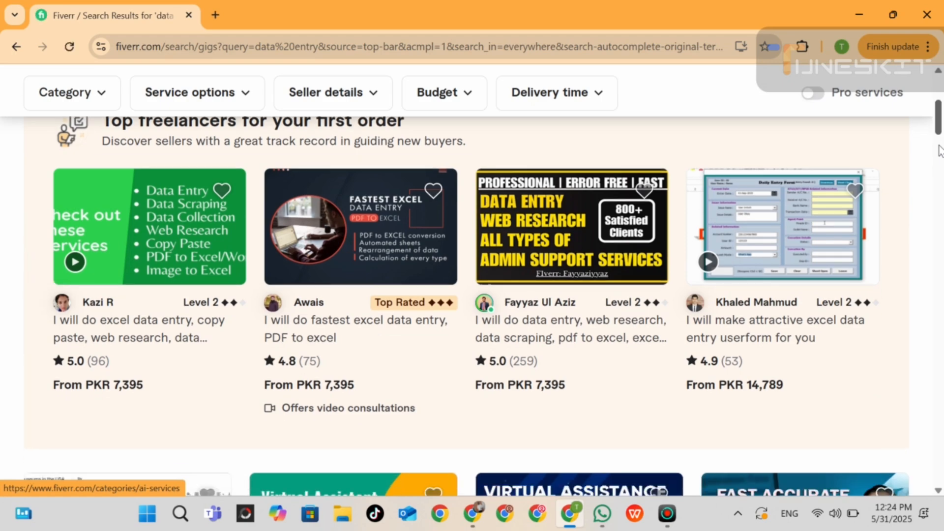
scroll(939, 150, down, 1)
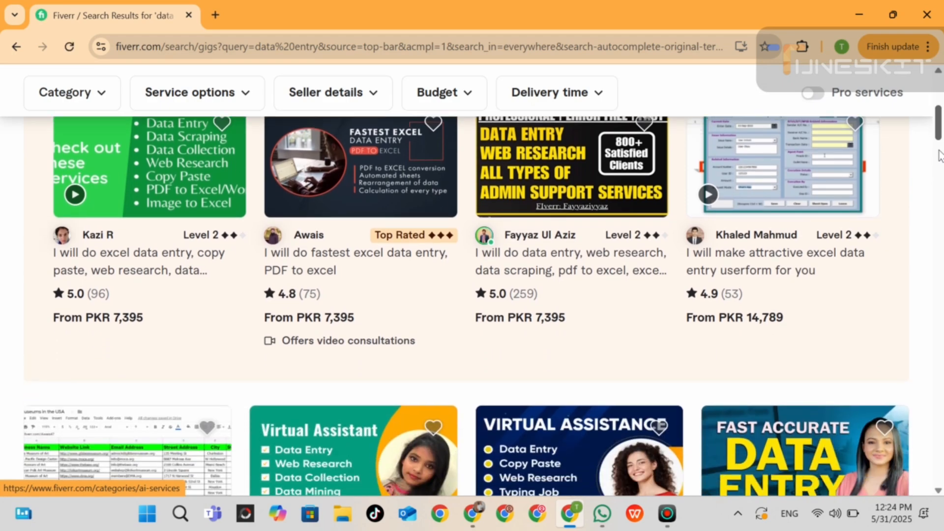
scroll(940, 143, up, 3)
scroll(940, 152, down, 5)
scroll(939, 164, down, 1)
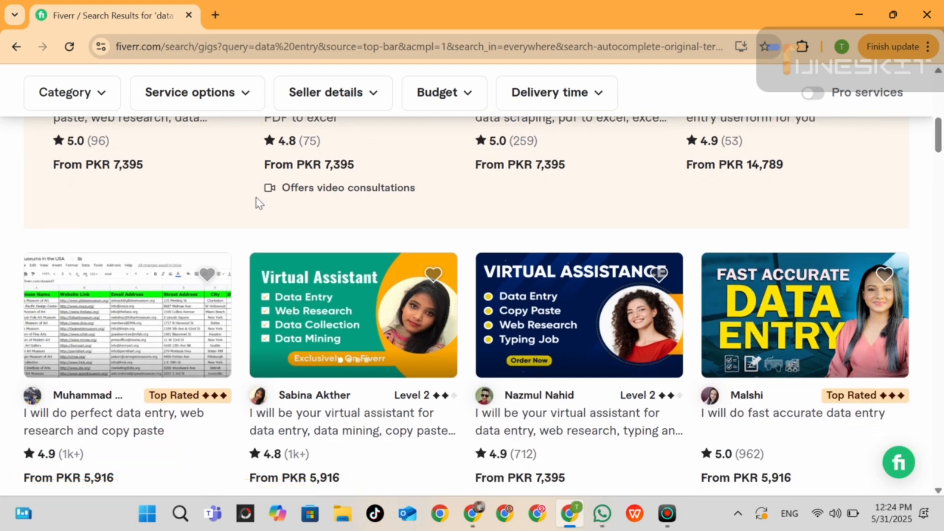
Search Google for "fiver" in a new browser tab and open the Fiverr home page from the results.
click(216, 16)
text(five)
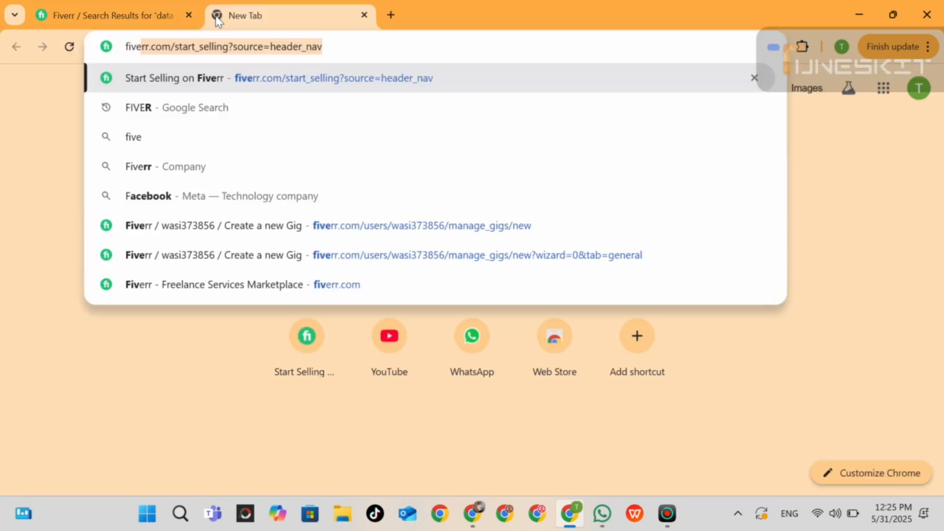
text(r)
click(163, 108)
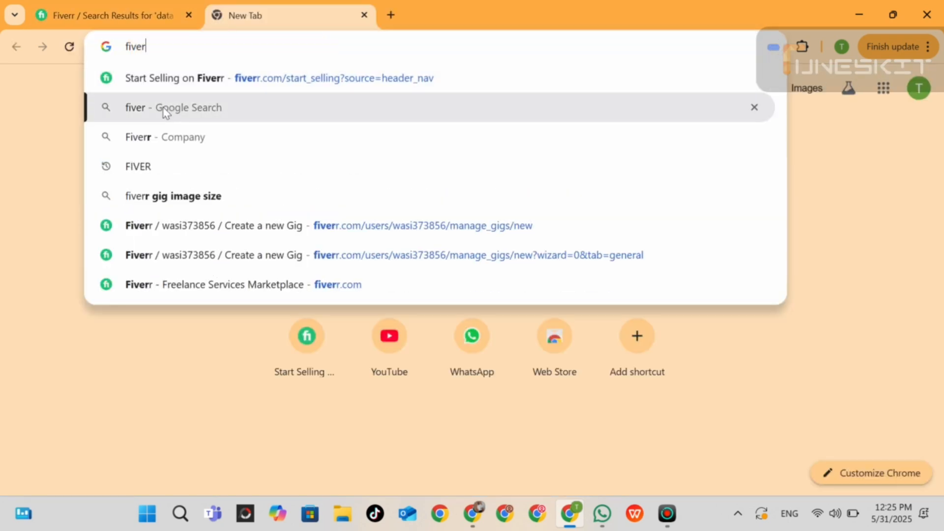
click(164, 108)
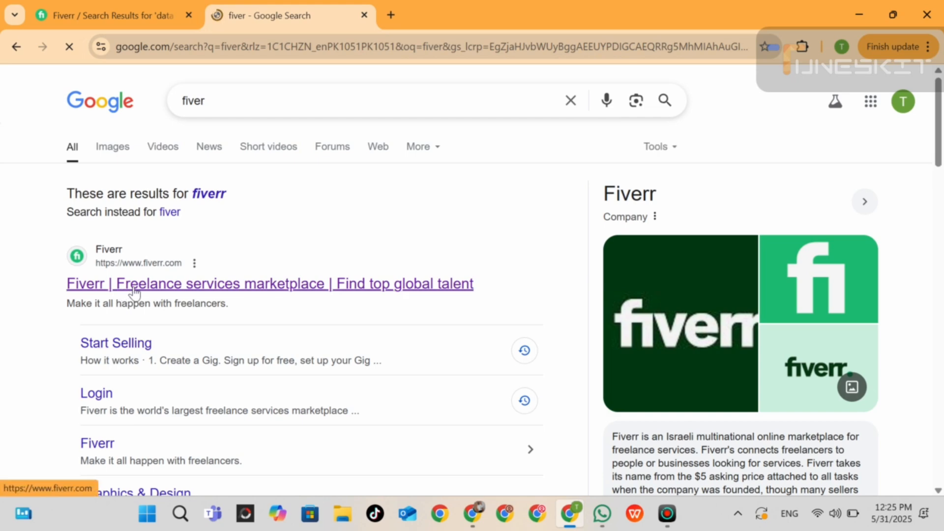
click(134, 290)
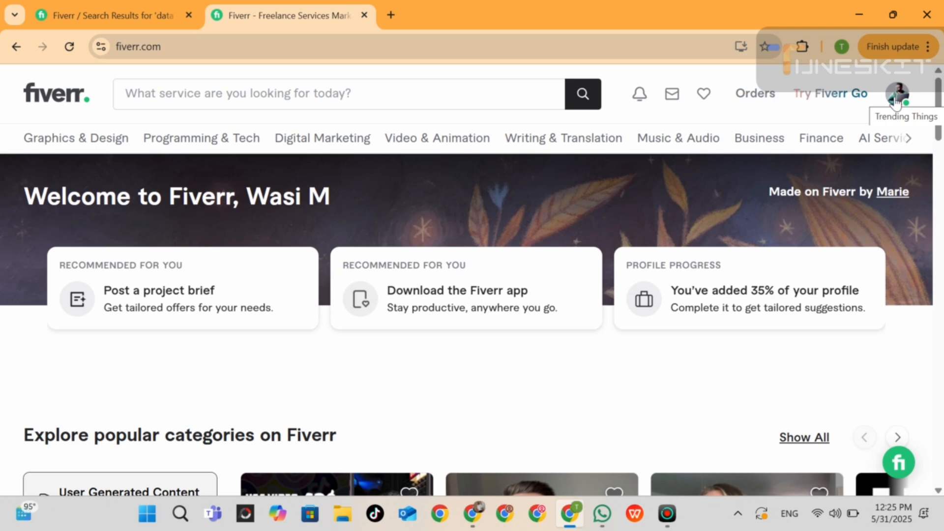
Open the Become a Seller page from the account options and start the seller onboarding.
click(896, 103)
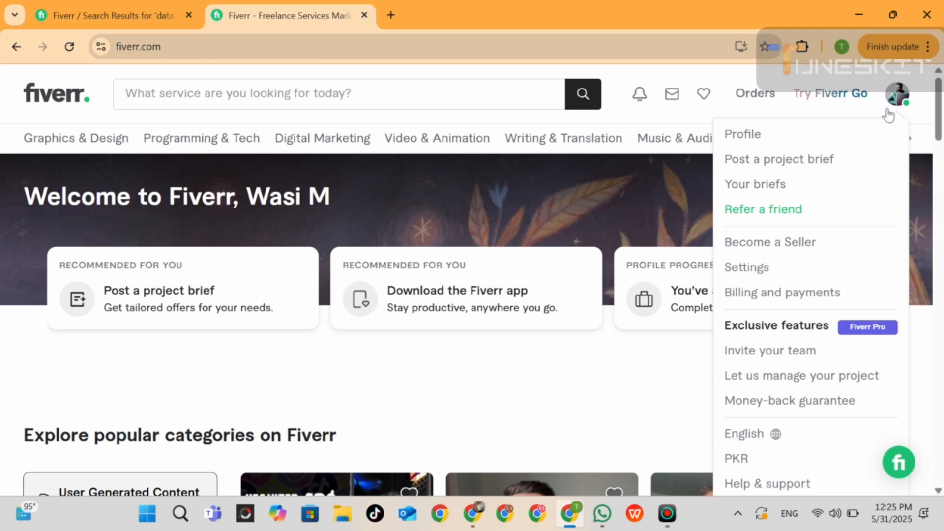
click(747, 249)
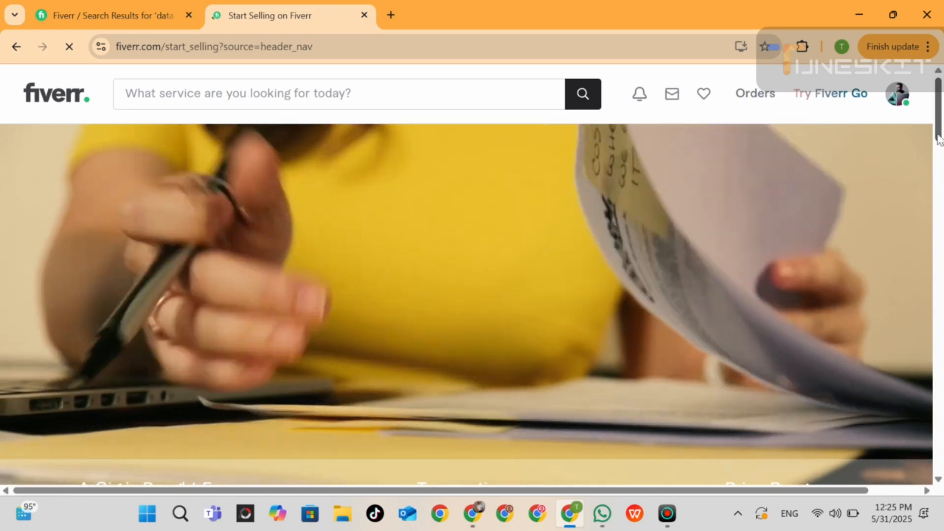
scroll(933, 140, down, 10)
scroll(827, 236, down, 6)
scroll(826, 236, up, 3)
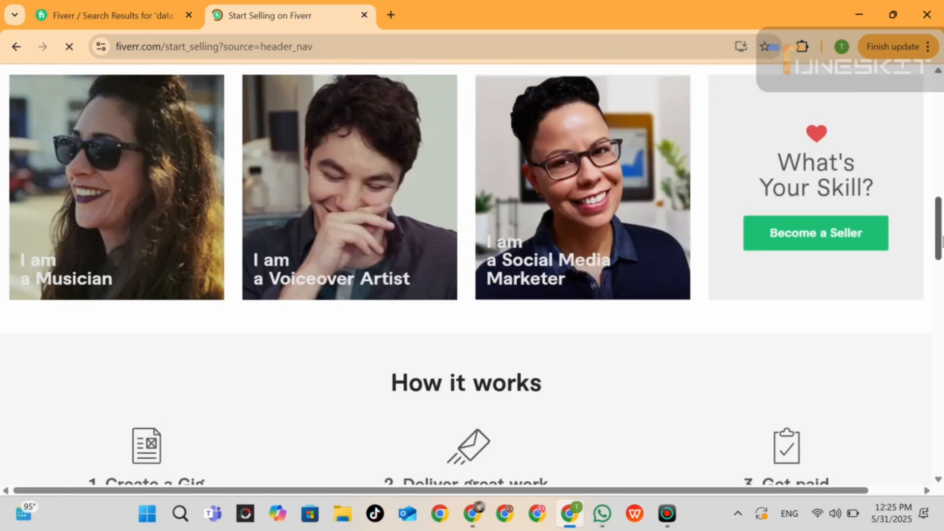
click(826, 235)
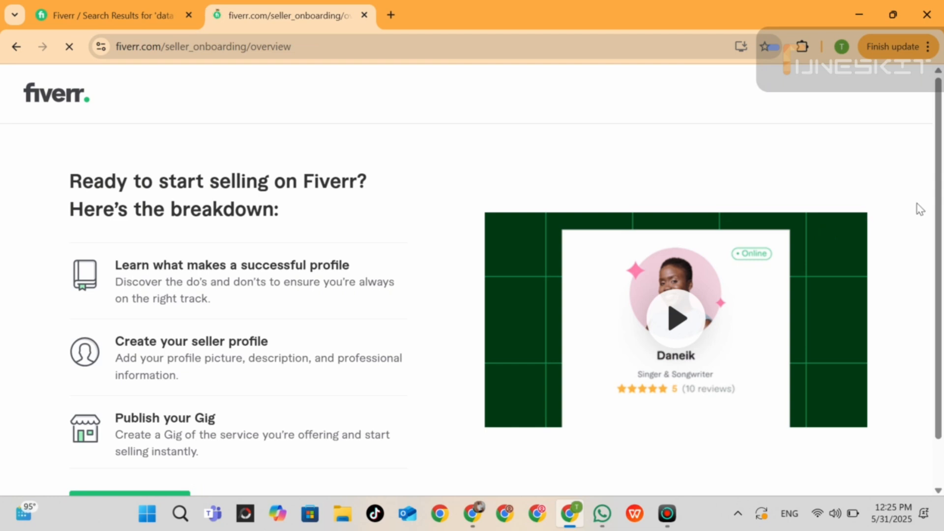
Continue through the seller onboarding overview and the profile do's and don'ts to the Personal Info form.
scroll(940, 187, down, 1)
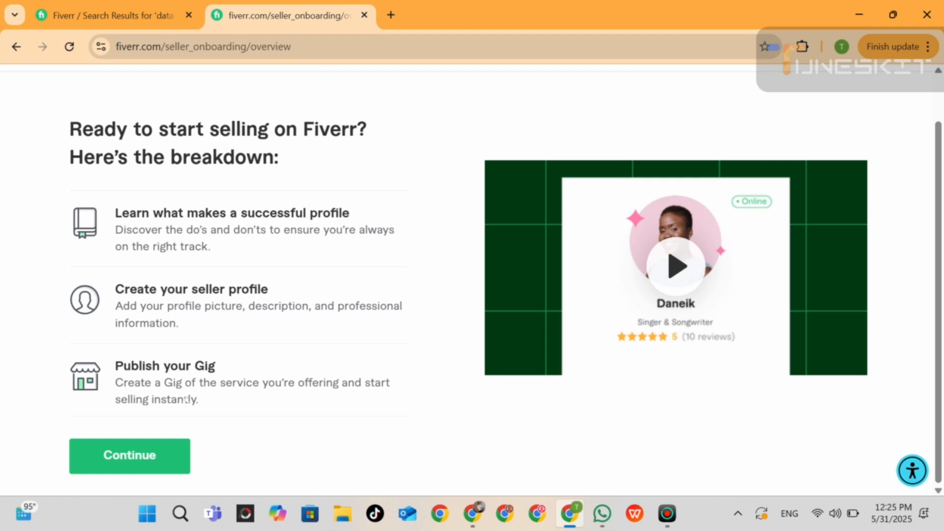
click(144, 455)
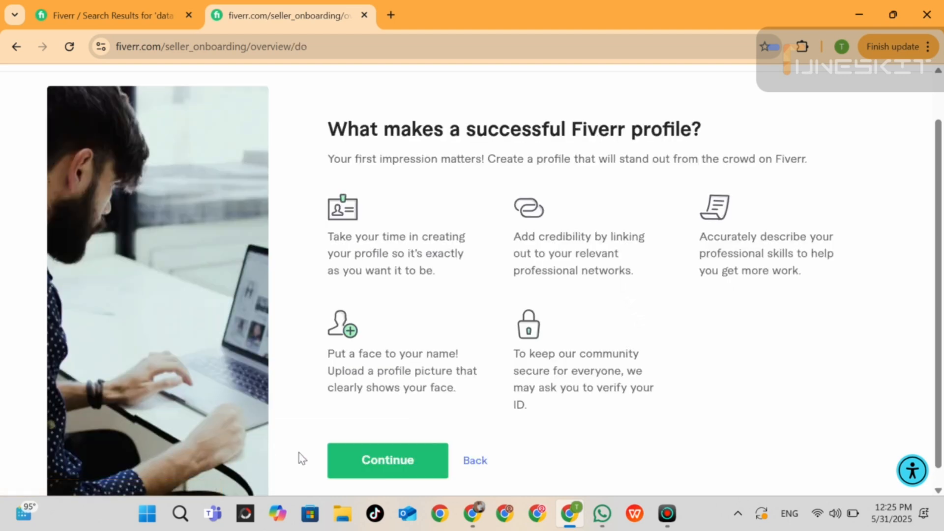
click(362, 462)
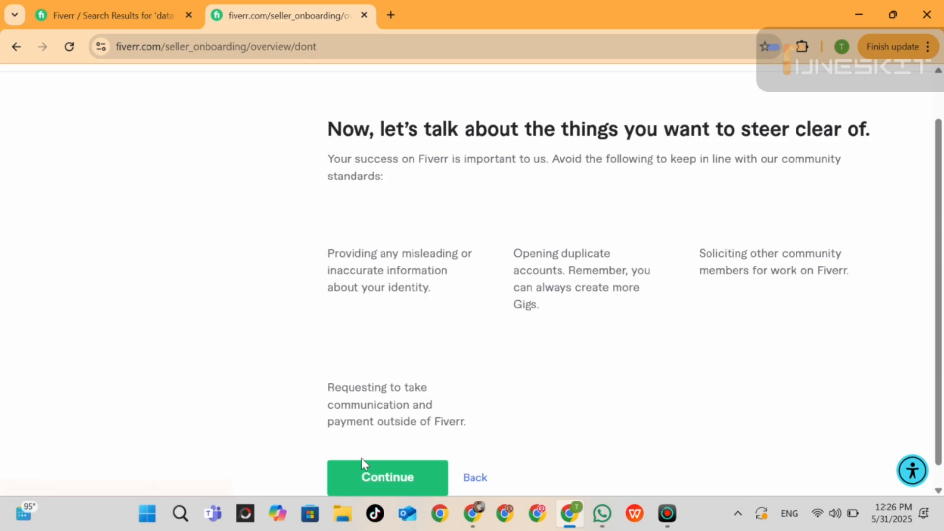
click(364, 465)
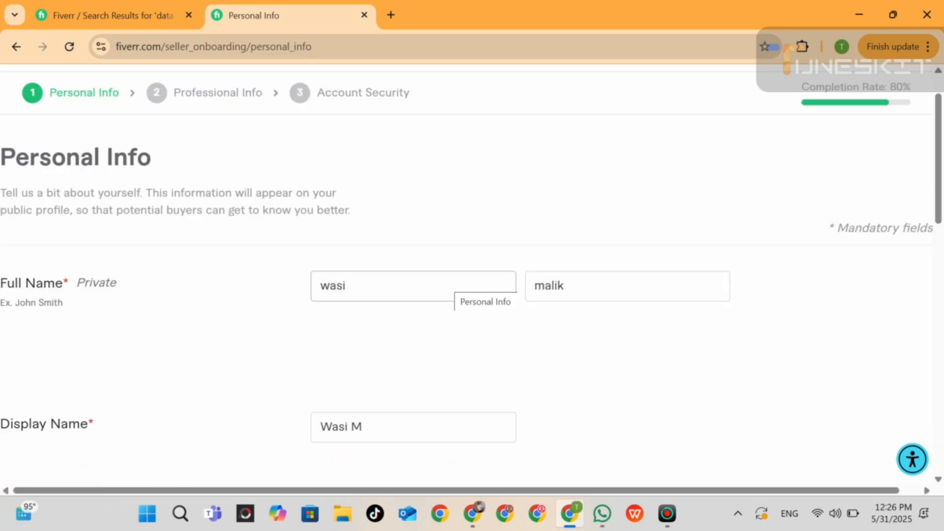
Review the profile details in the Personal Info form and add Hindi as a language at Native/Bilingual level.
click(731, 209)
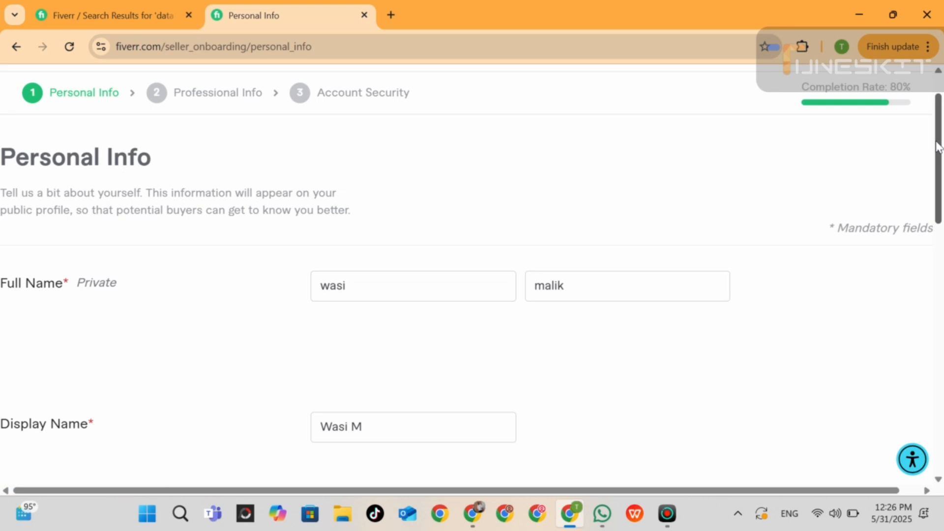
drag(937, 147, 942, 270)
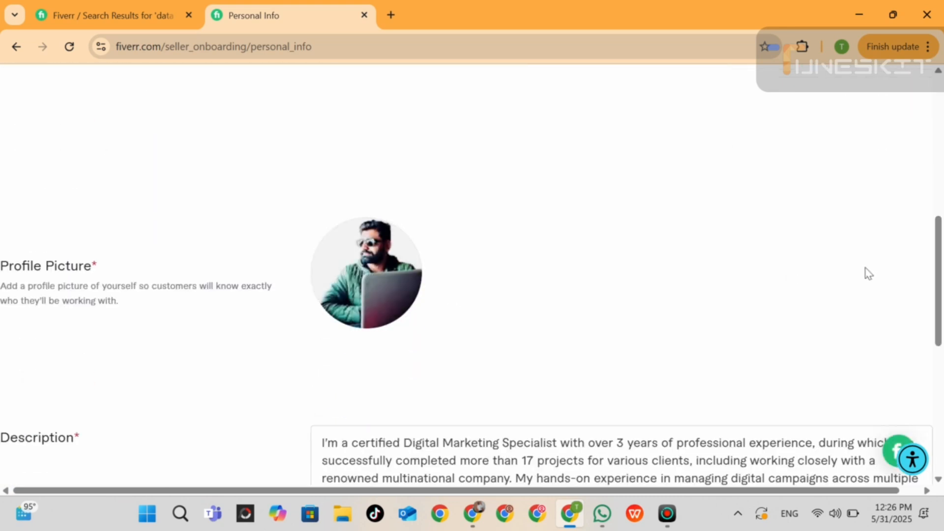
drag(939, 237, 939, 298)
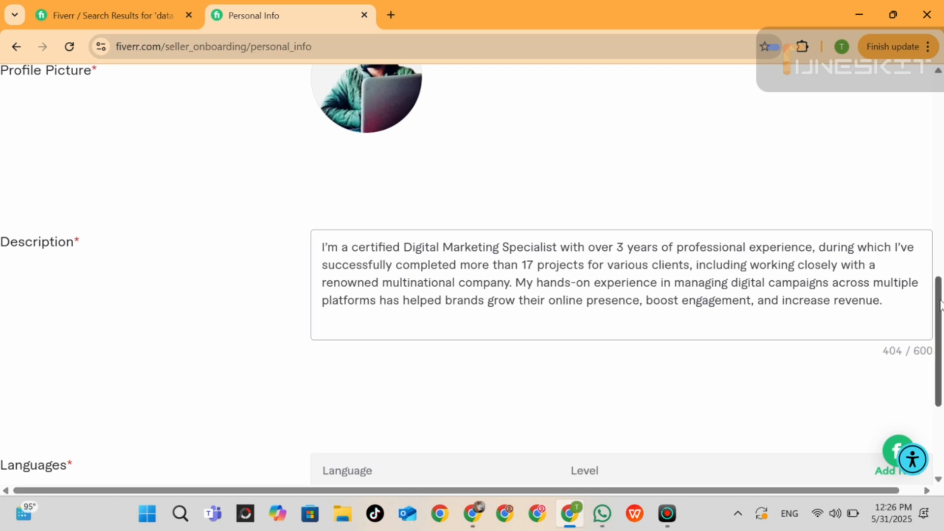
scroll(940, 305, down, 4)
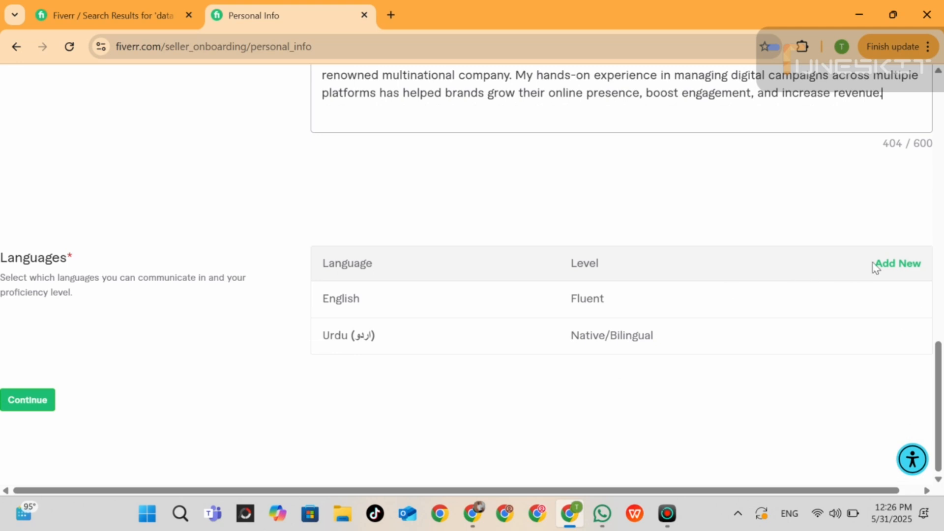
click(888, 265)
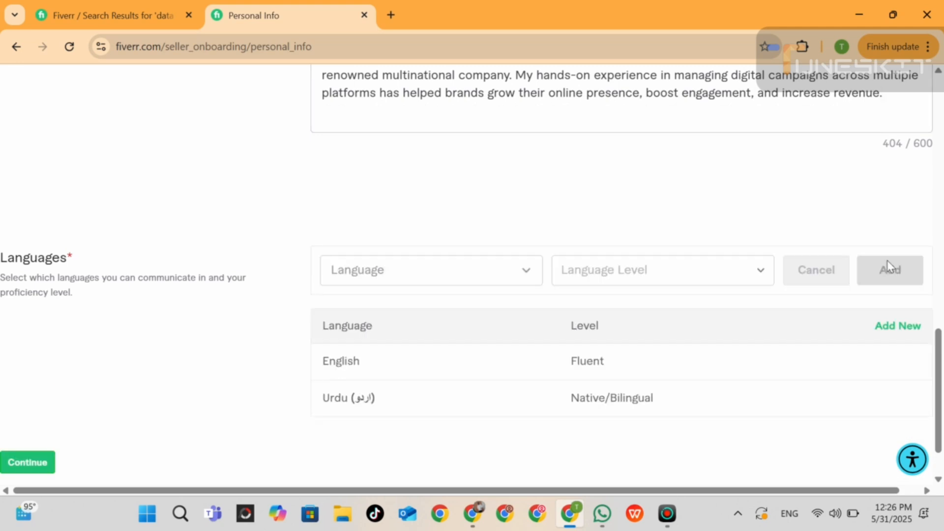
click(441, 275)
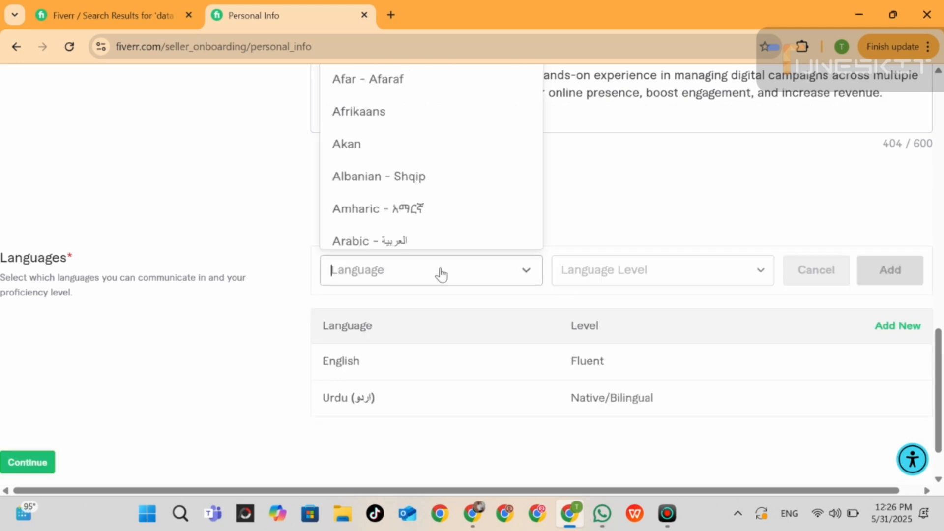
text(hind)
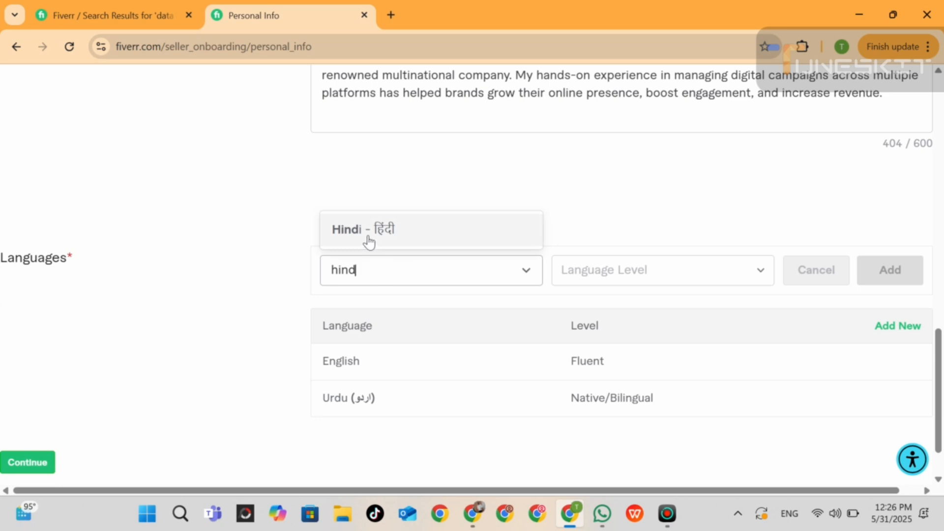
click(369, 241)
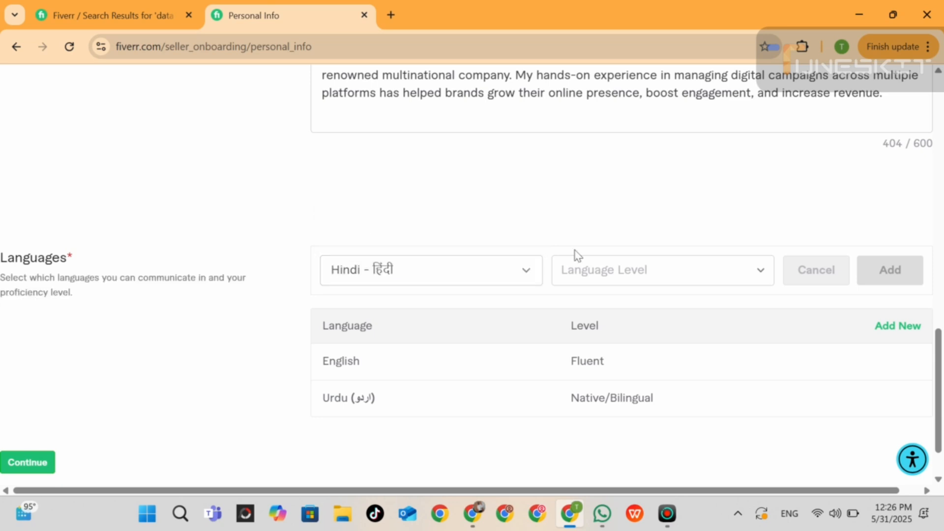
click(679, 286)
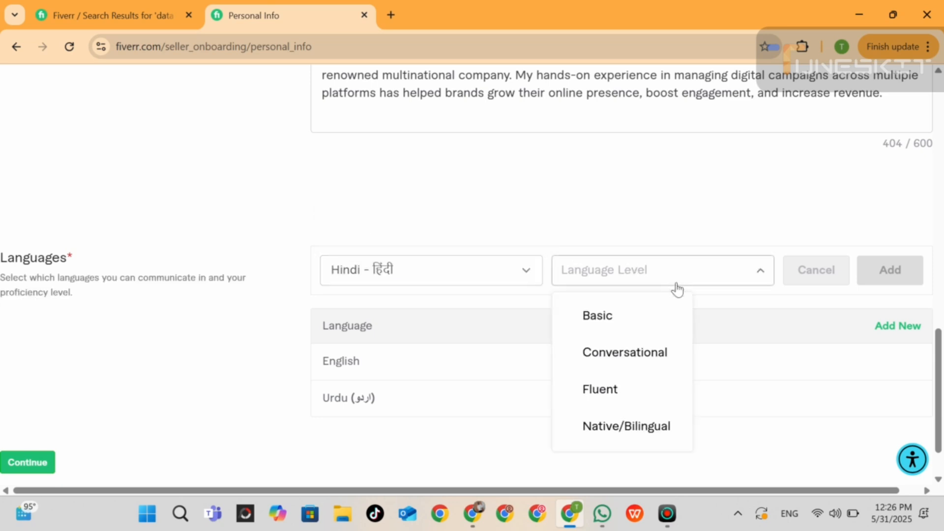
click(611, 427)
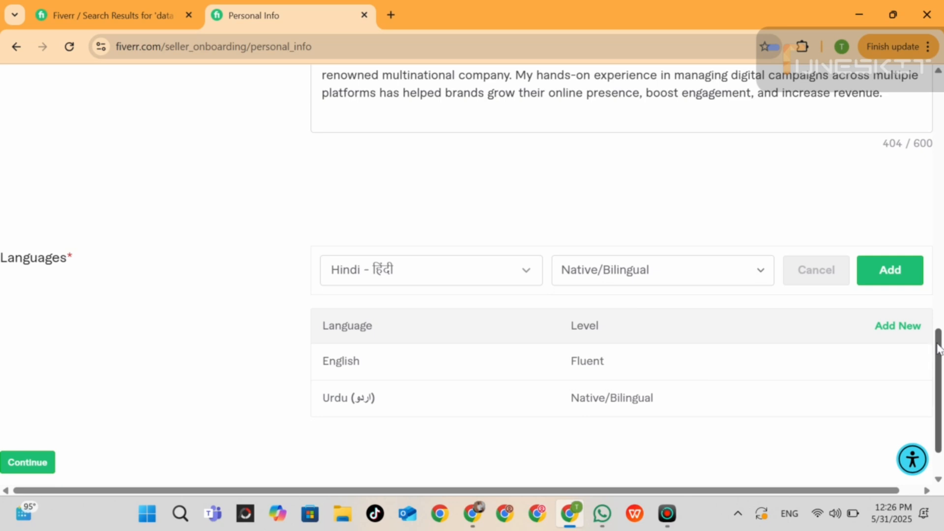
click(901, 283)
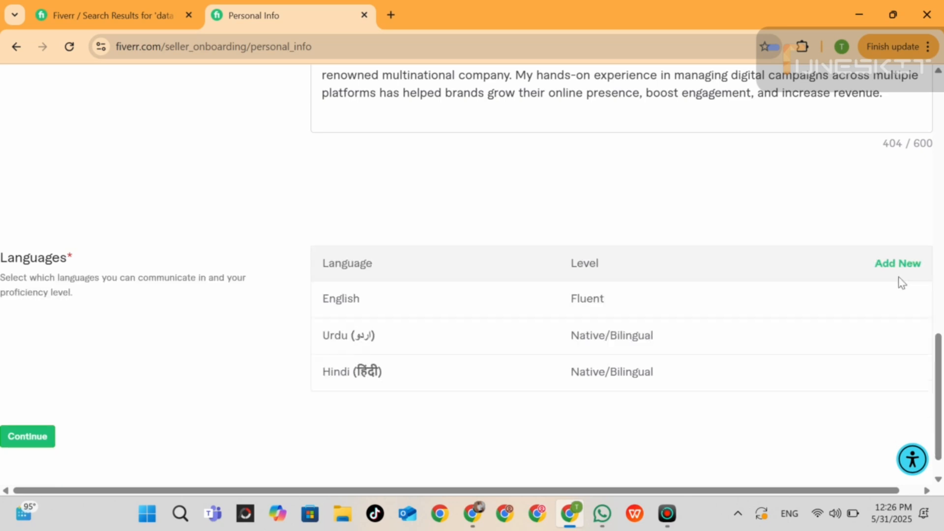
Continue to the Professional Info form and look through the available occupations, keeping Digital Marketing.
drag(939, 342, 941, 374)
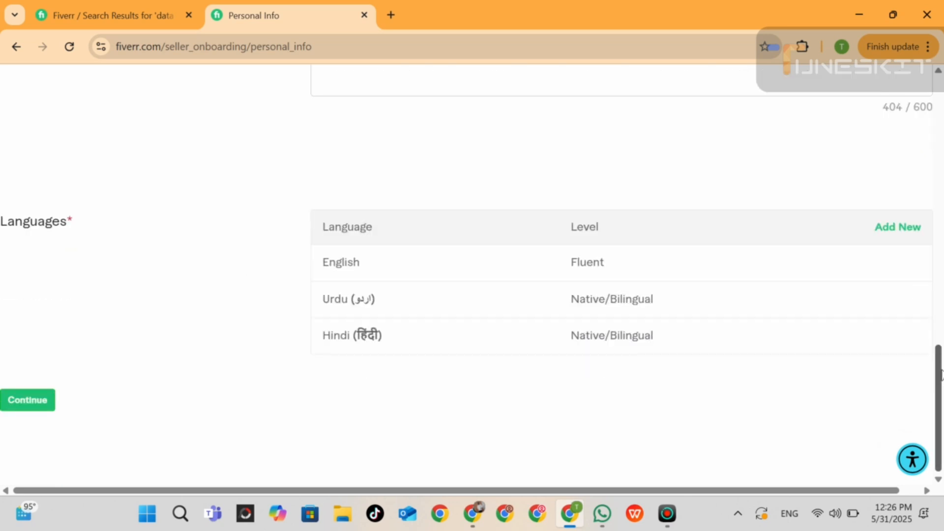
click(15, 398)
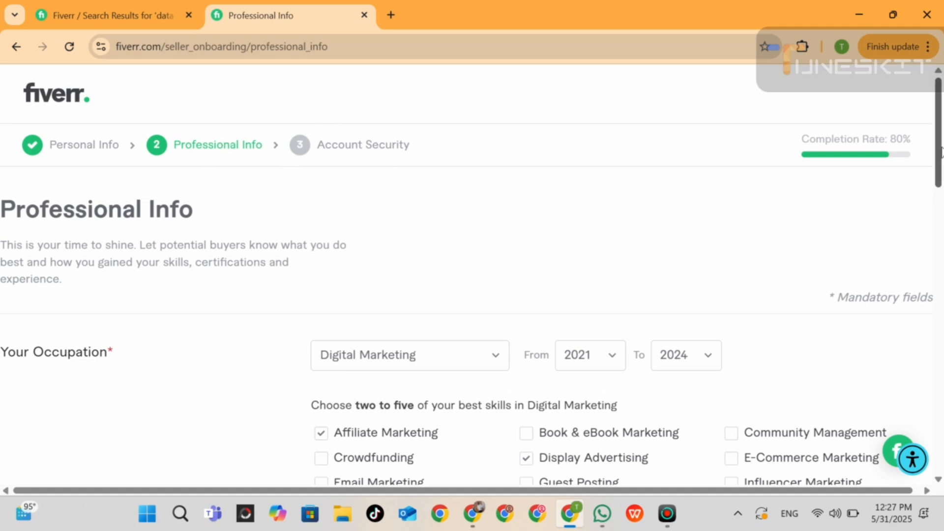
drag(940, 148, 941, 204)
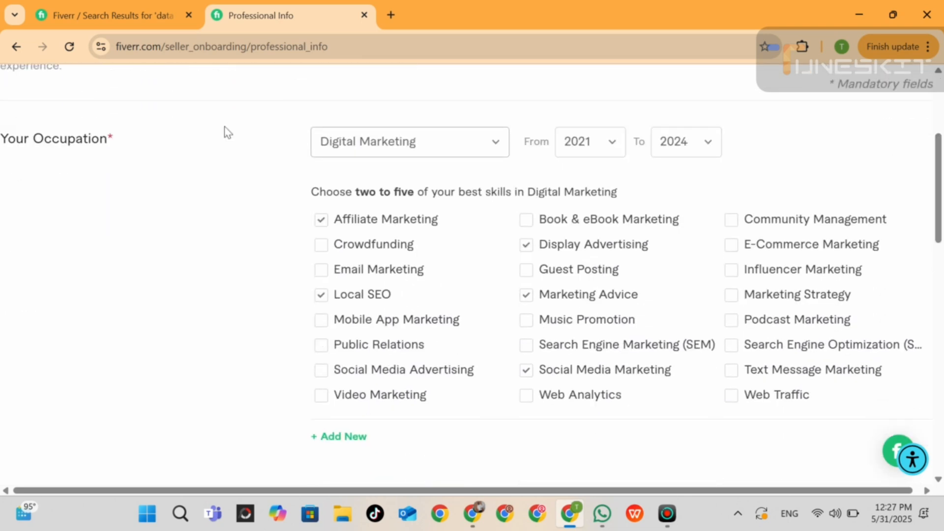
click(492, 148)
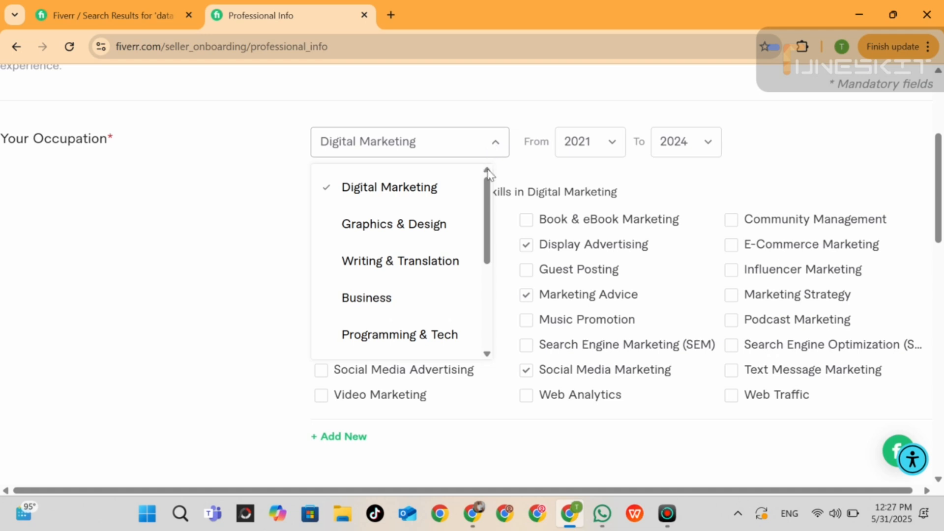
scroll(494, 219, down, 1)
scroll(494, 226, down, 3)
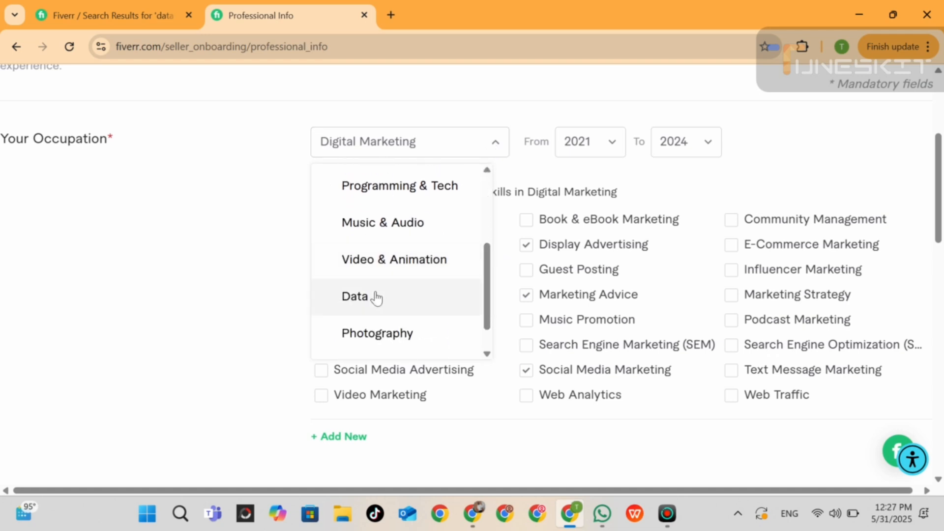
click(217, 199)
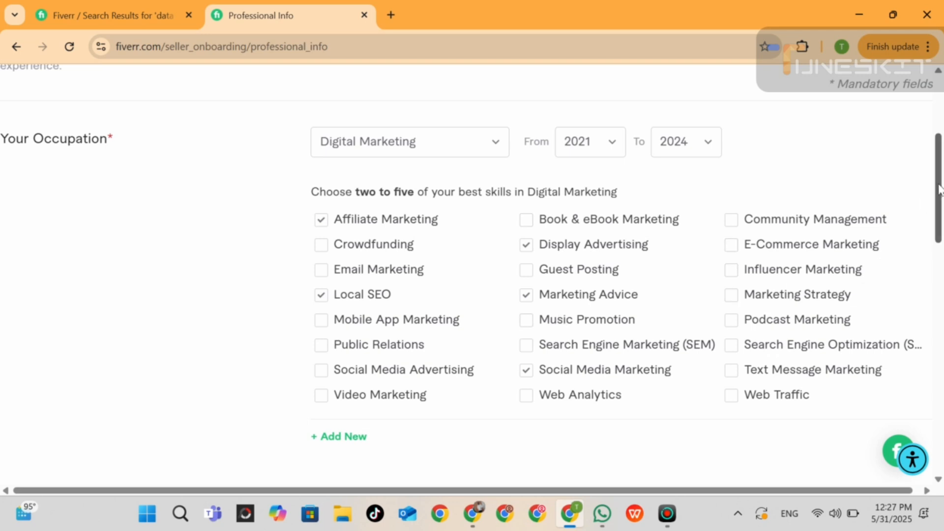
Add the skill Data input with the experience level Expert.
drag(939, 190, 942, 291)
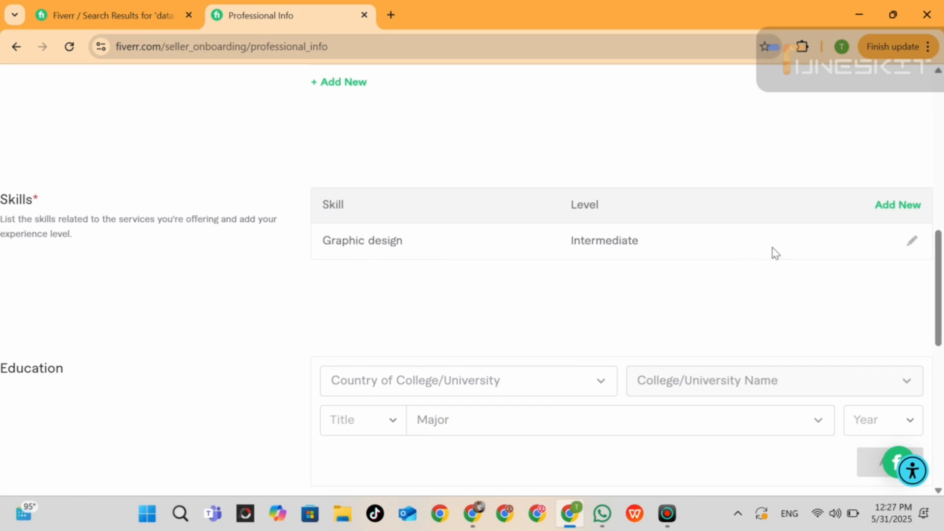
click(887, 206)
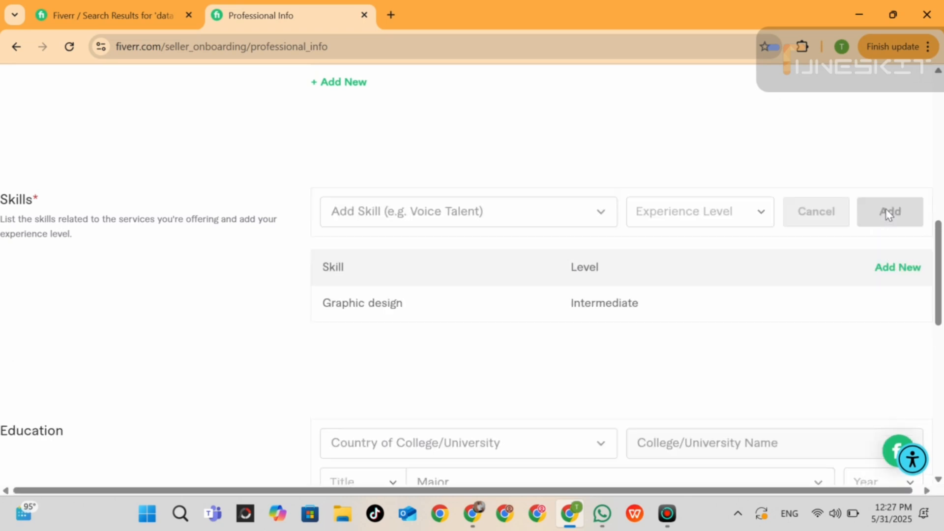
click(602, 216)
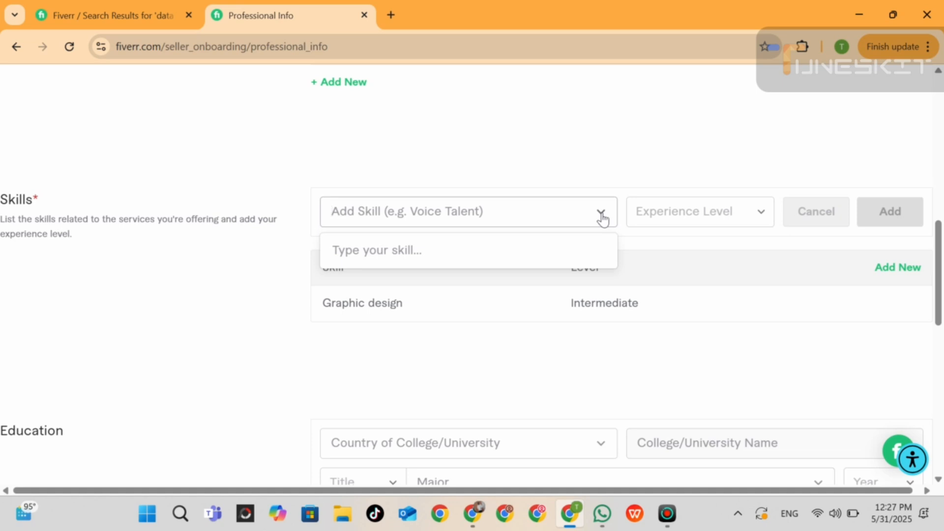
text(data)
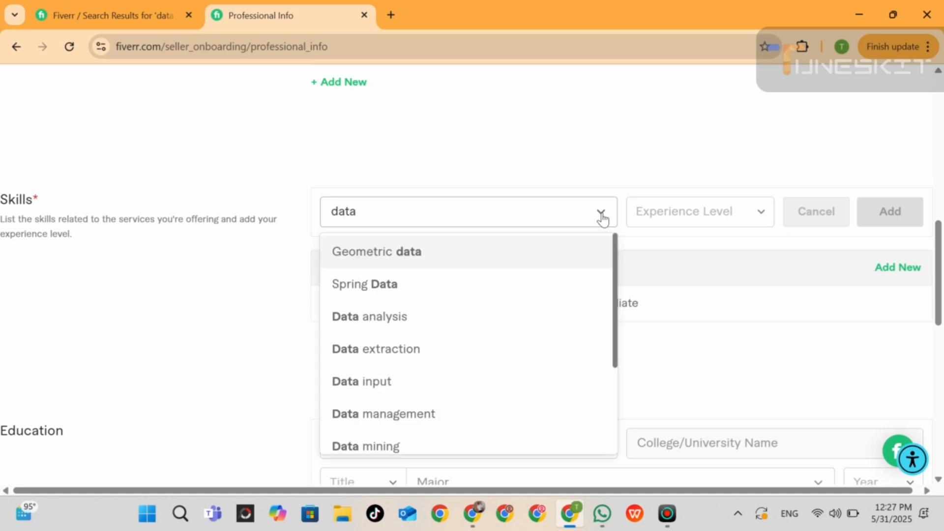
click(388, 384)
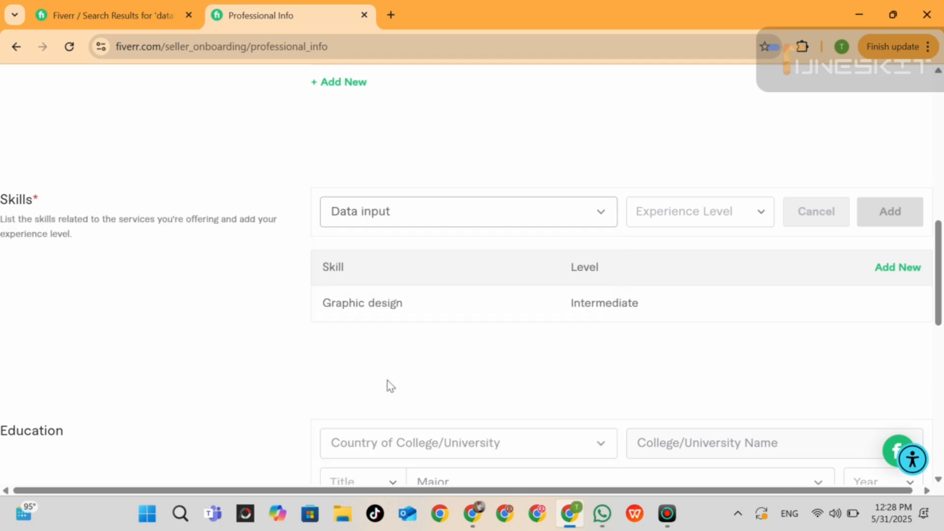
click(707, 218)
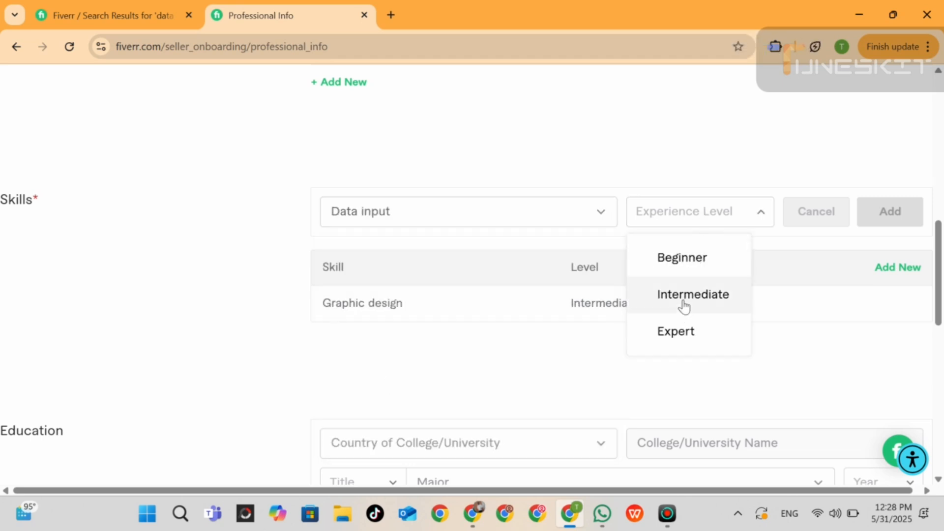
click(678, 342)
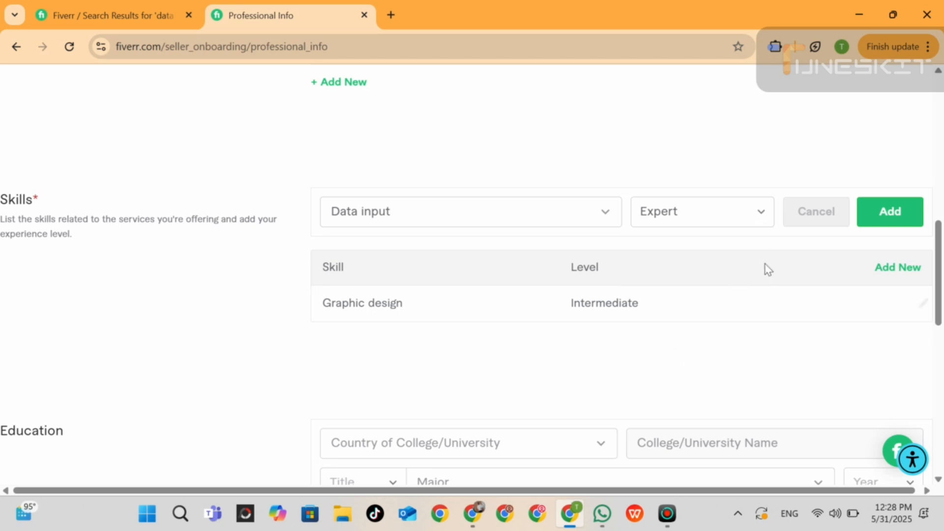
click(897, 223)
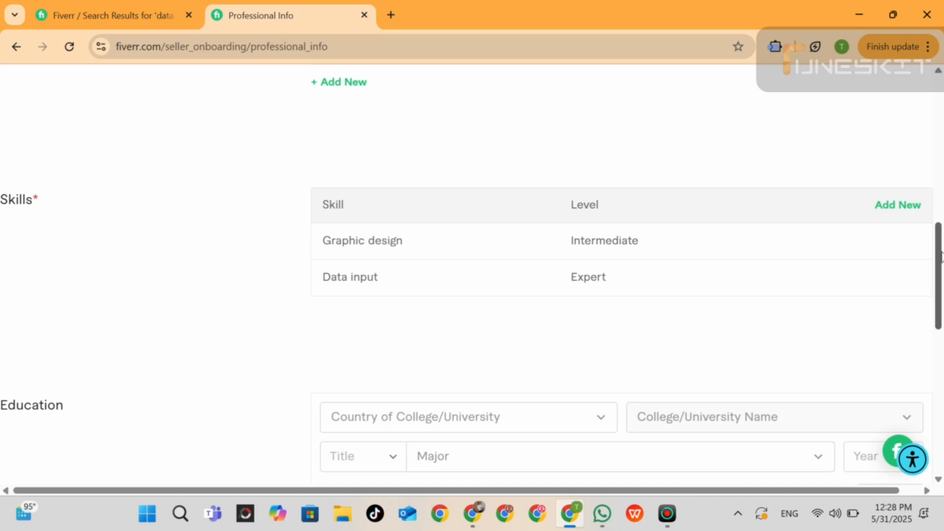
Set the education country to Pakistan and the college to "University of Sargodha, sargodha".
drag(940, 256, 941, 312)
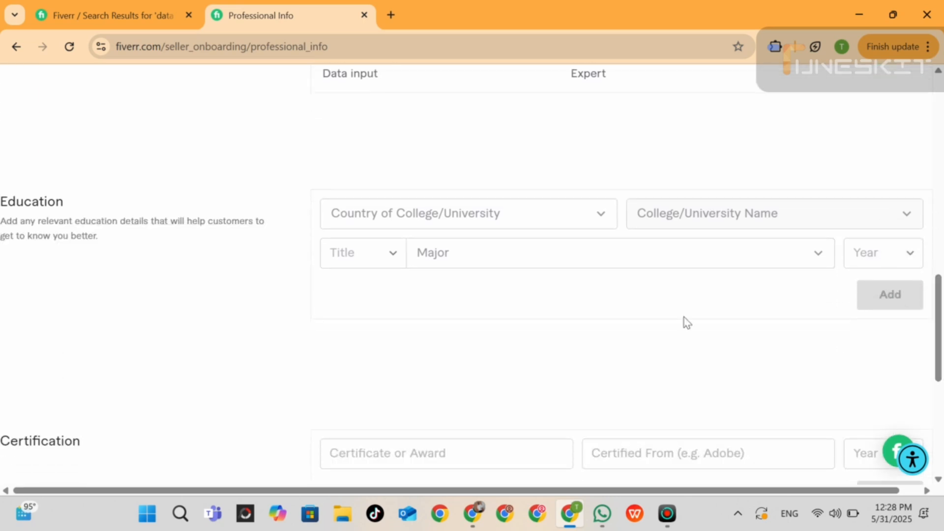
click(577, 222)
text(p)
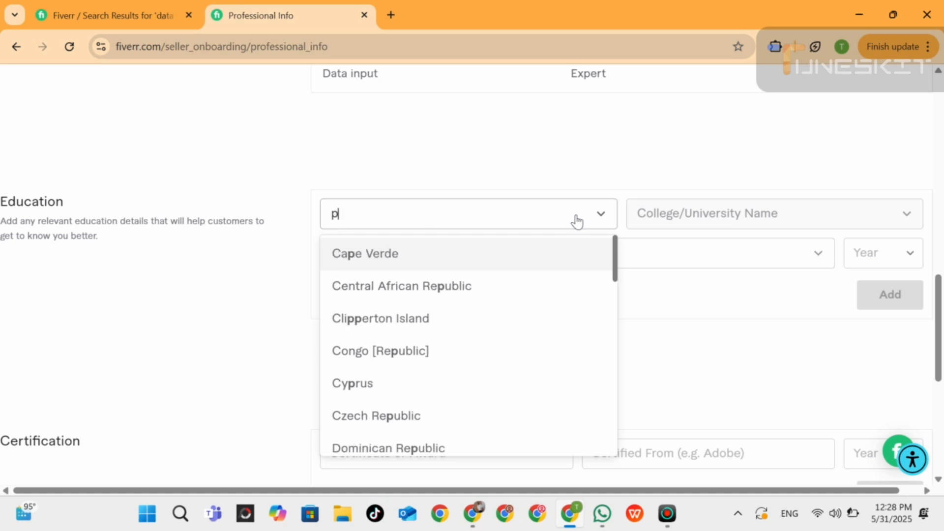
text(ak)
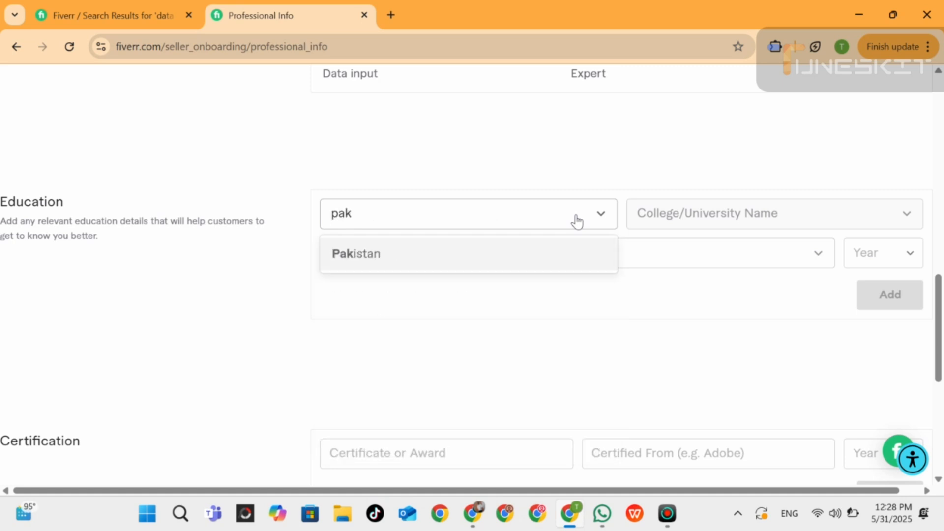
click(394, 256)
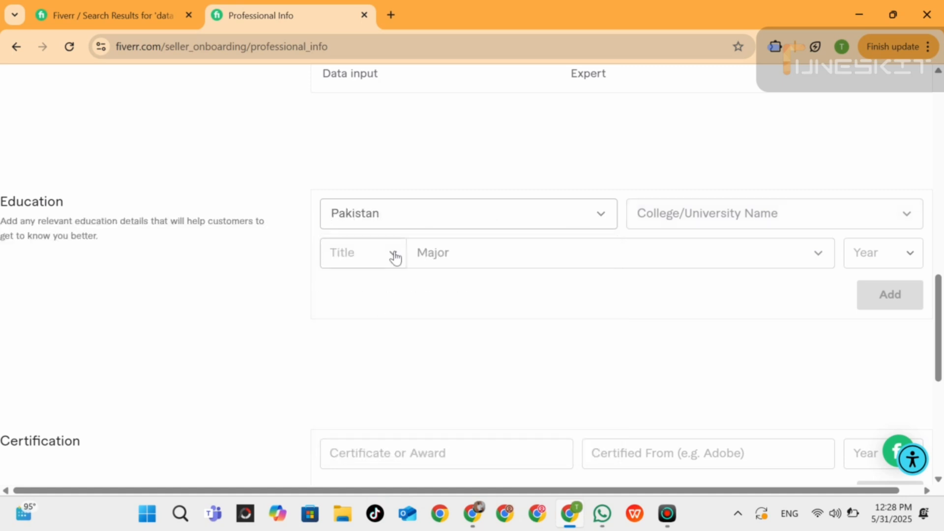
click(705, 227)
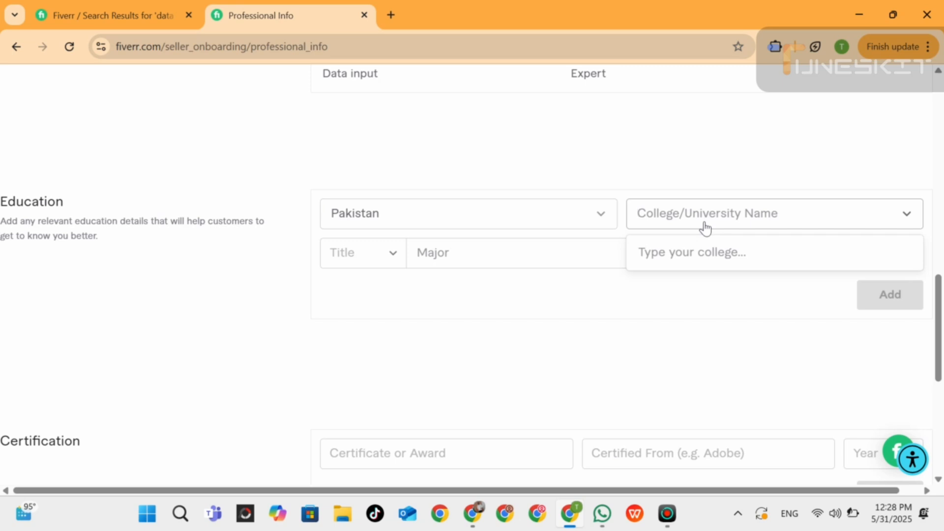
text(sargod)
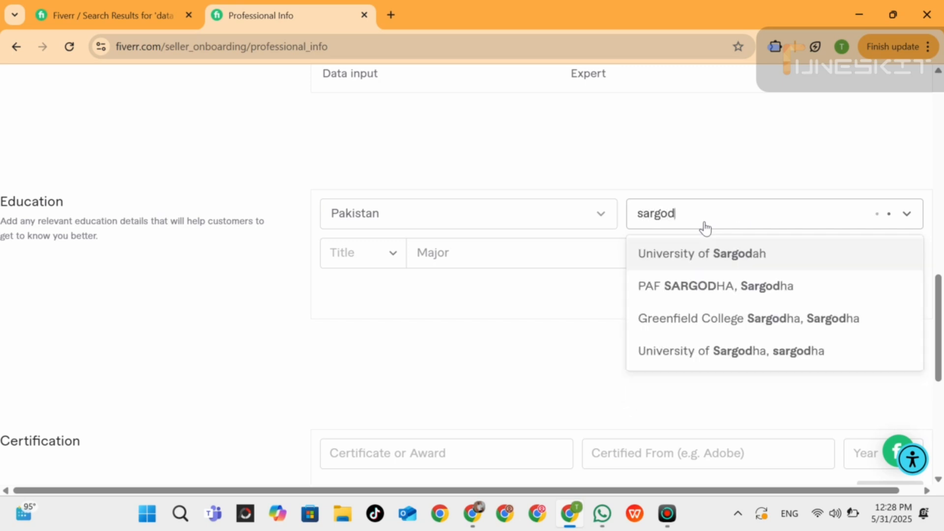
text(h)
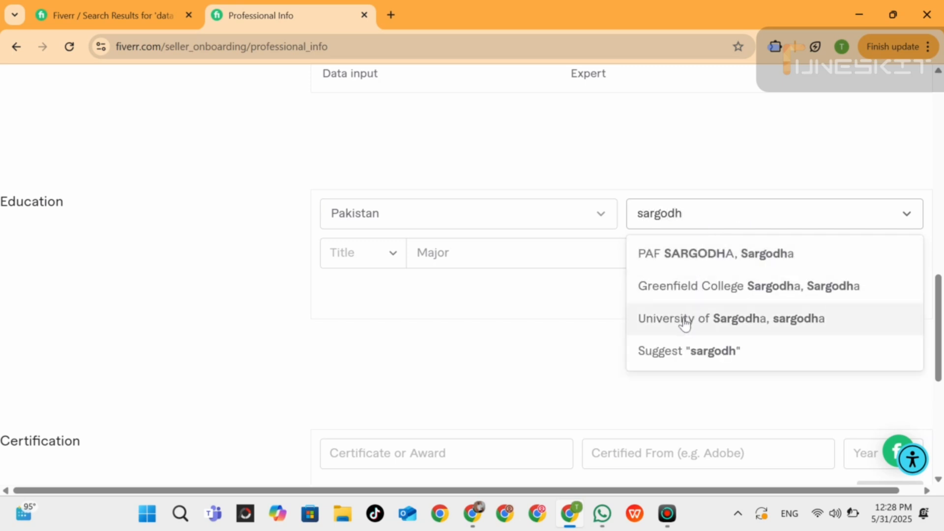
click(683, 318)
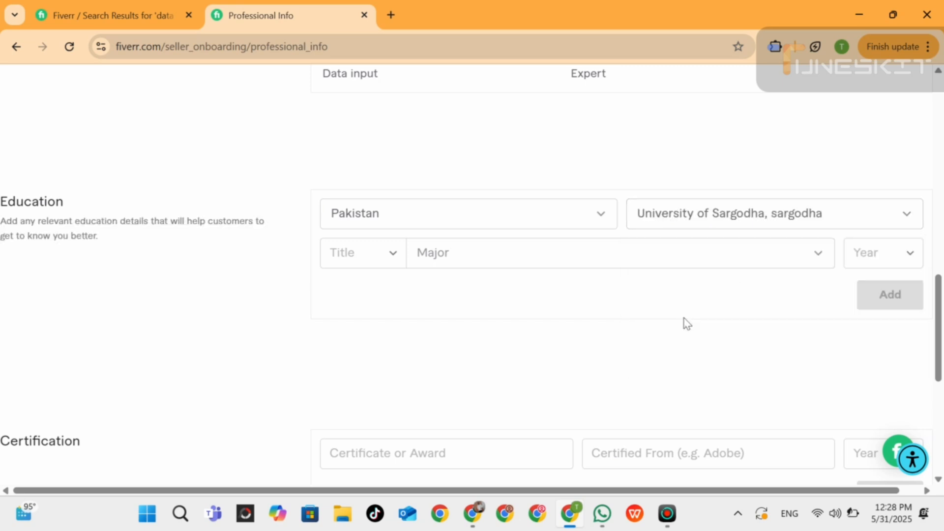
Set the education title to M.Sc. and the major to softwareengineering.
click(386, 259)
drag(441, 316, 390, 352)
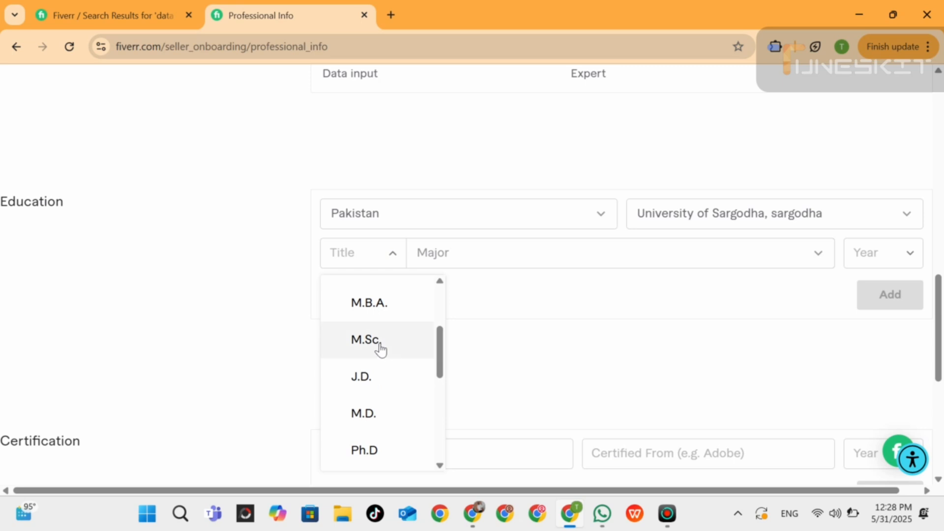
click(382, 348)
click(454, 252)
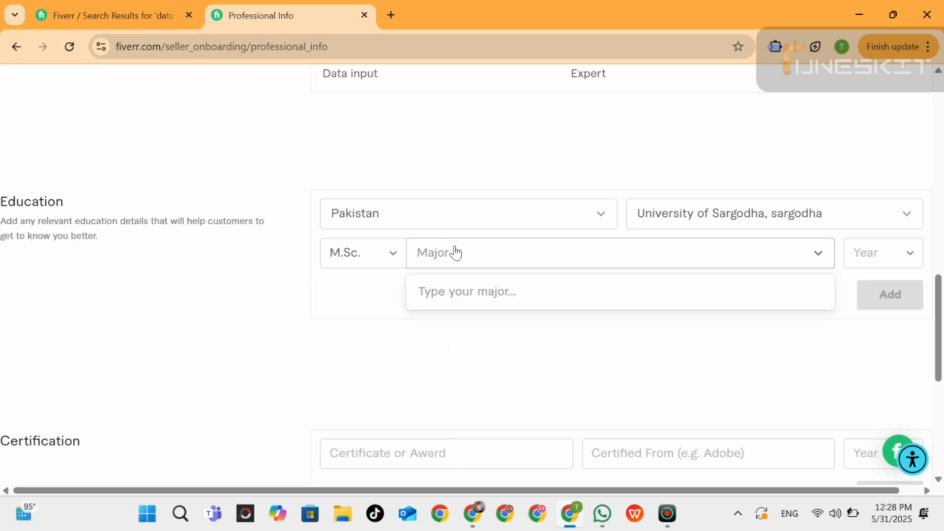
text(software)
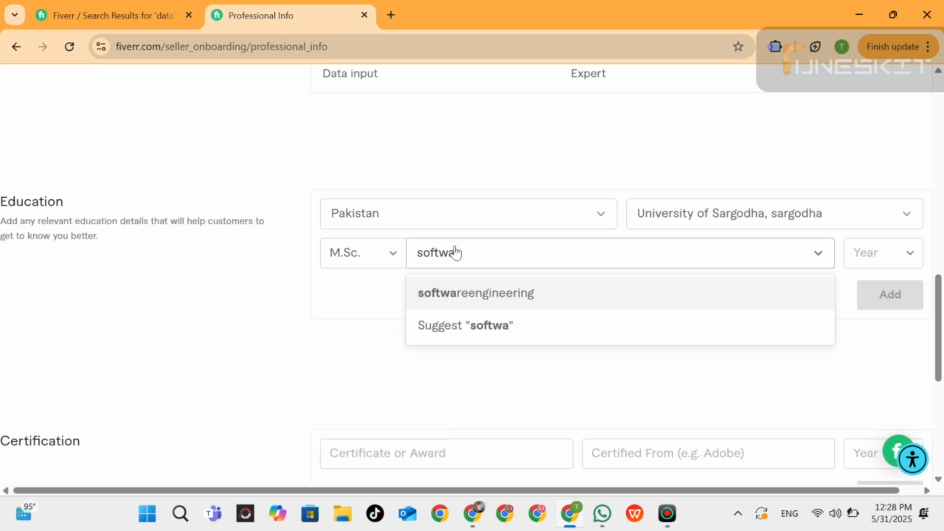
click(463, 294)
Set the education year to 2019.
click(900, 266)
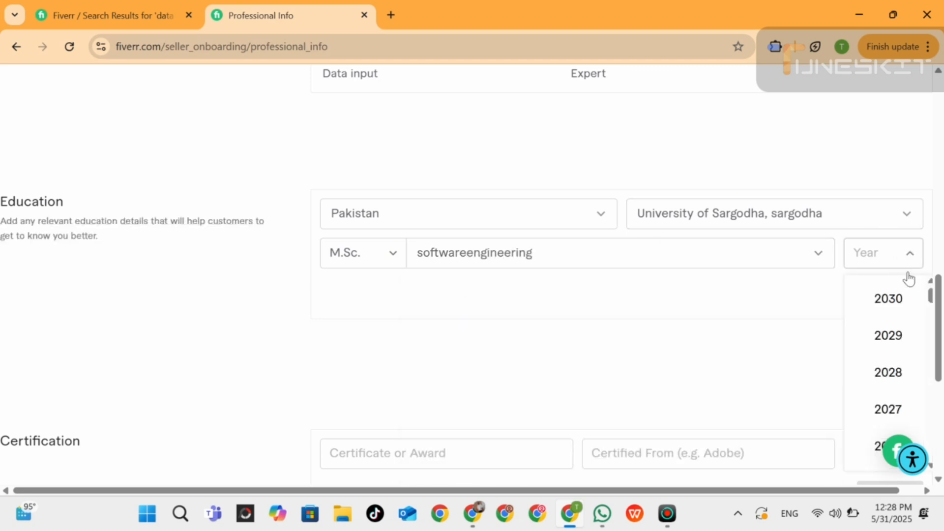
drag(931, 301, 933, 320)
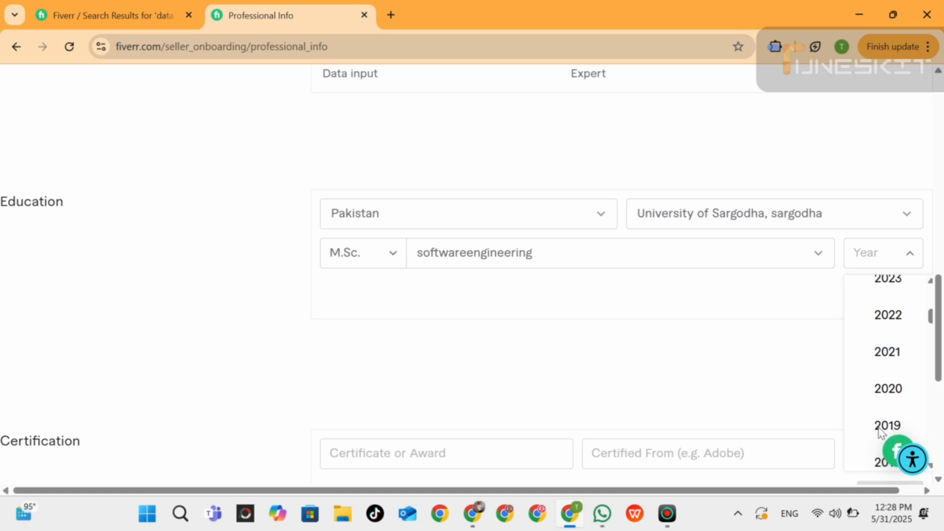
scroll(940, 354, down, 2)
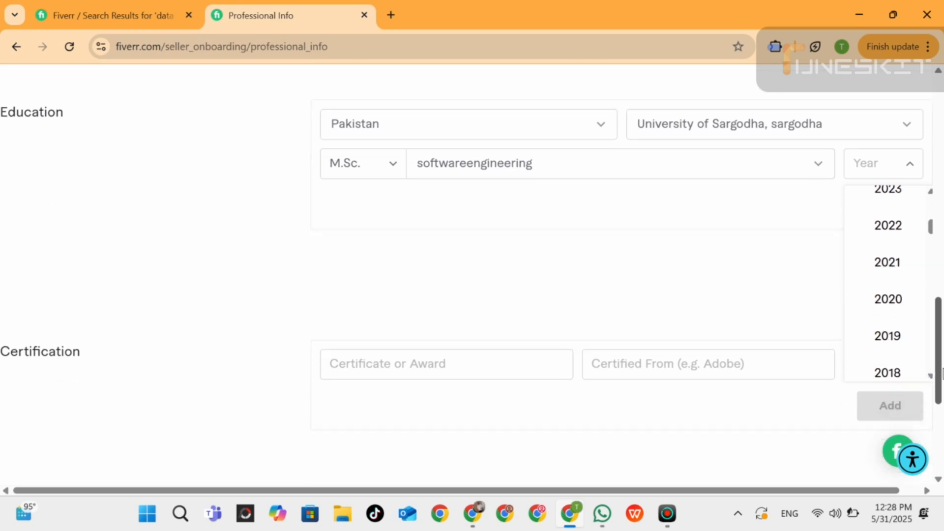
click(899, 345)
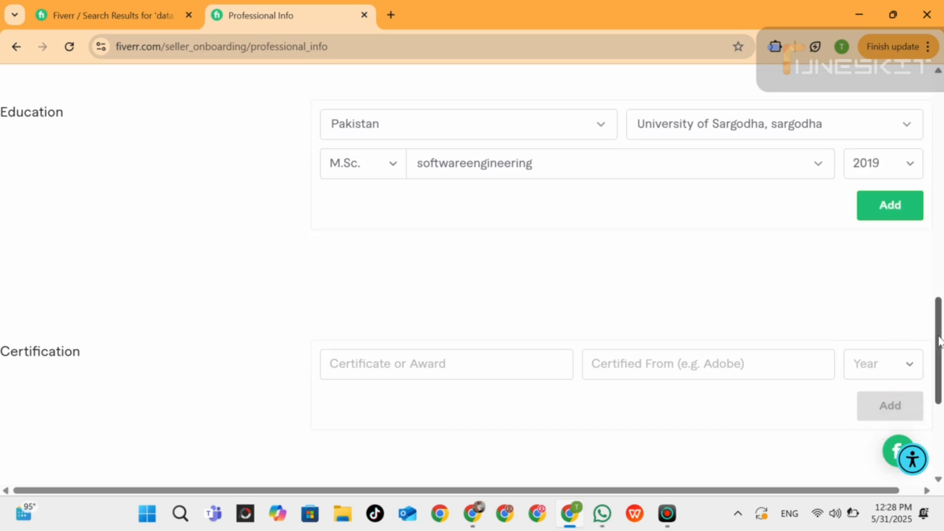
Submit the Professional Info form and continue past Account Security without adding a phone number.
drag(939, 341, 942, 408)
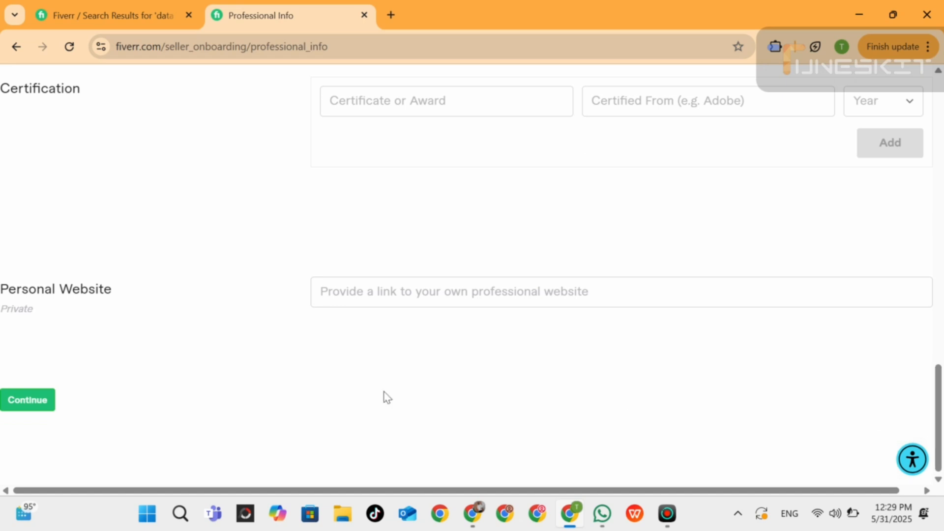
click(37, 407)
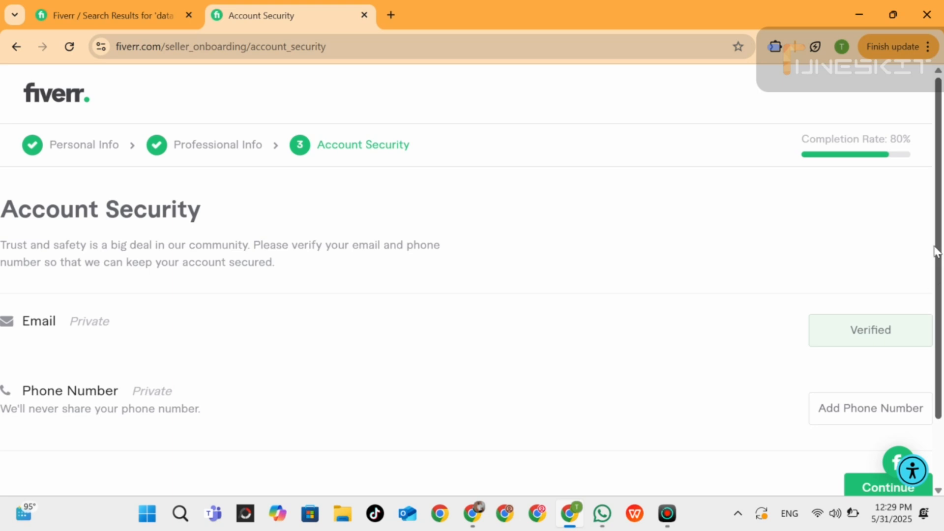
scroll(941, 244, down, 1)
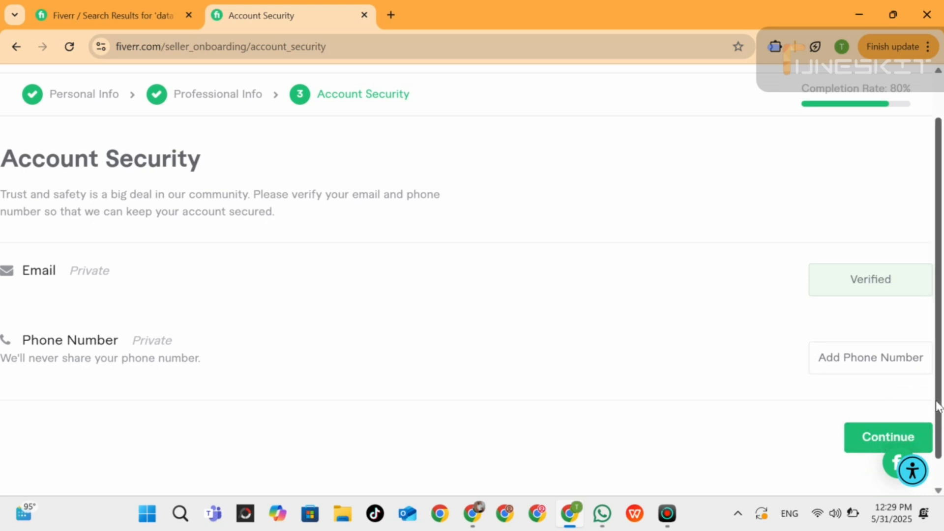
scroll(905, 438, down, 1)
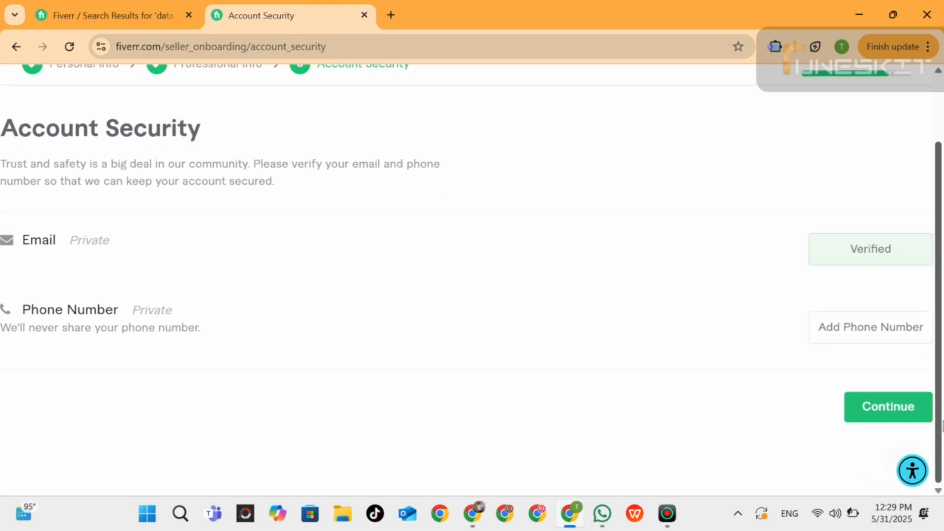
click(904, 411)
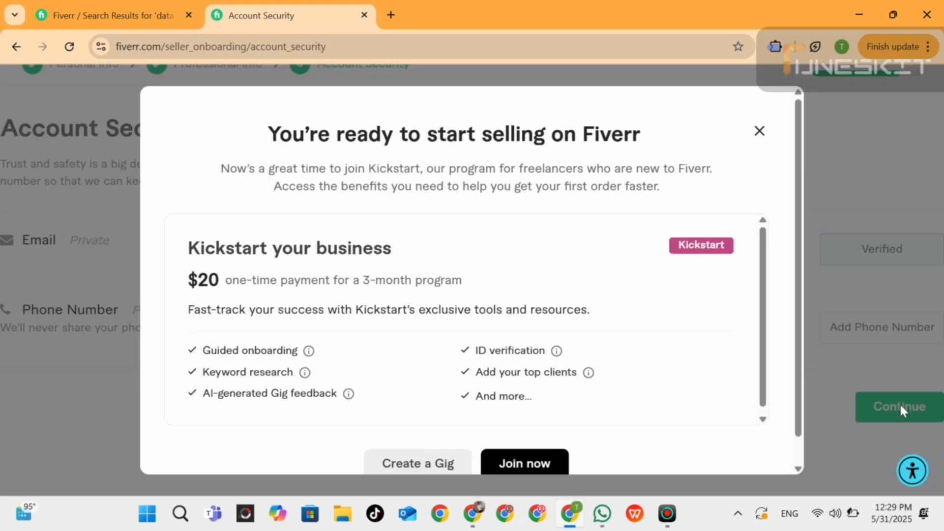
Choose to create a Gig instead of joining the Kickstart program.
scroll(802, 261, down, 1)
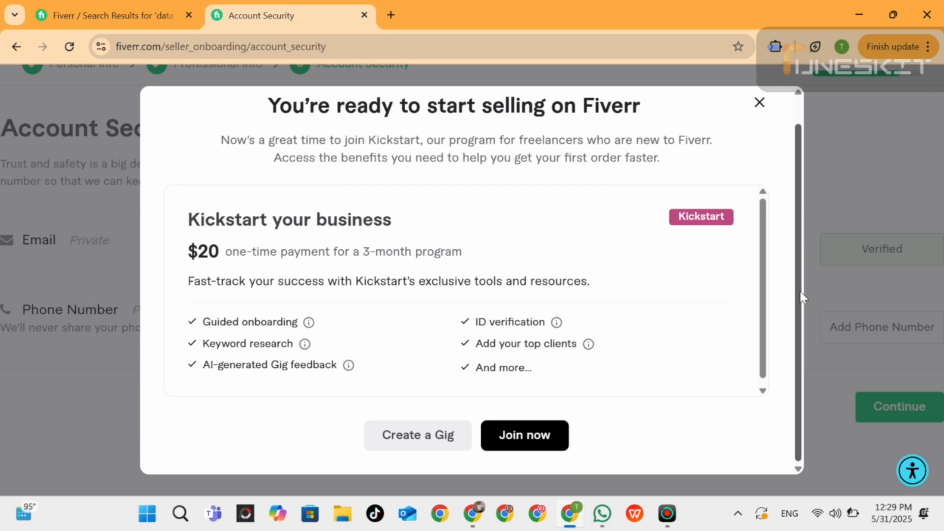
click(432, 439)
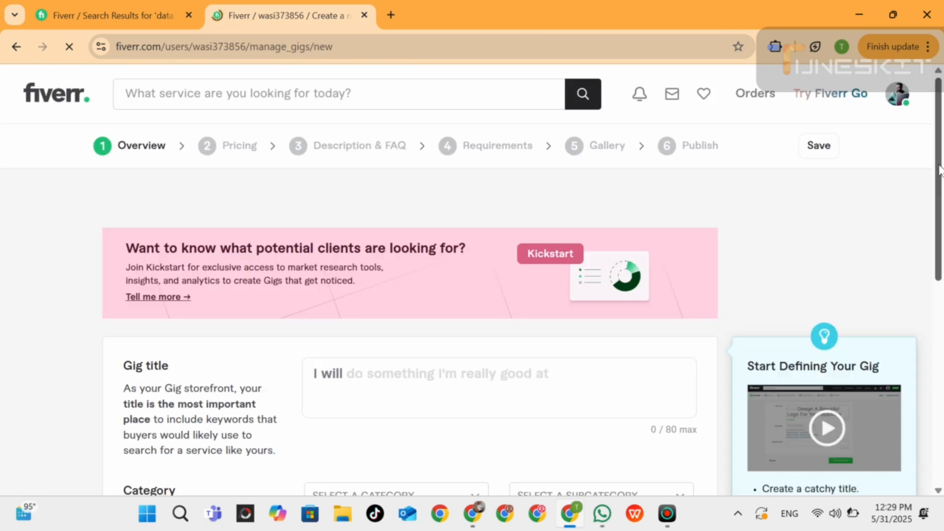
scroll(939, 170, down, 1)
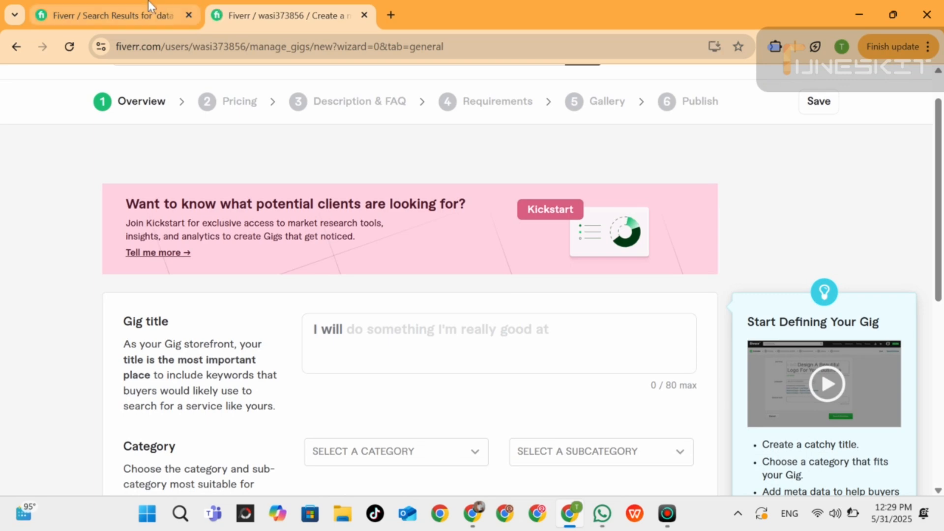
Open the gig "I will do fast accurate data entry" from the data entry search results and copy its title.
click(150, 6)
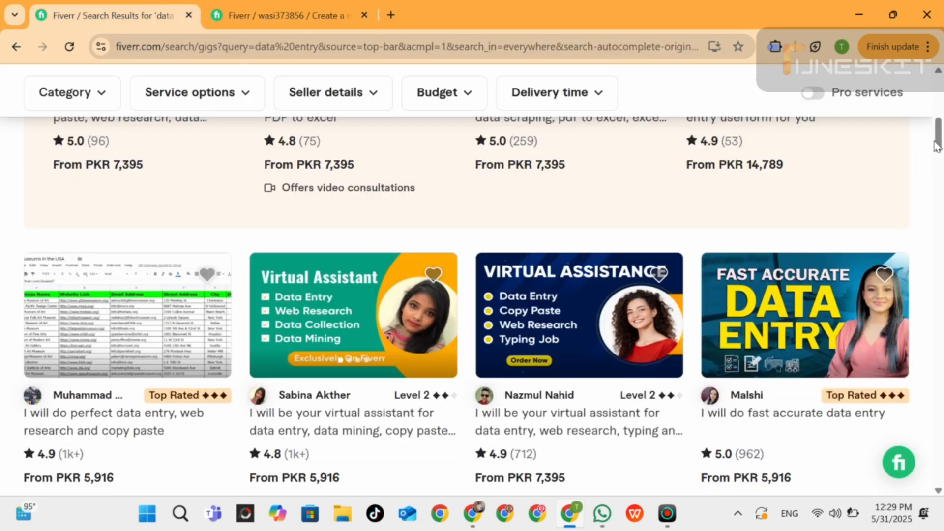
drag(941, 145, 940, 155)
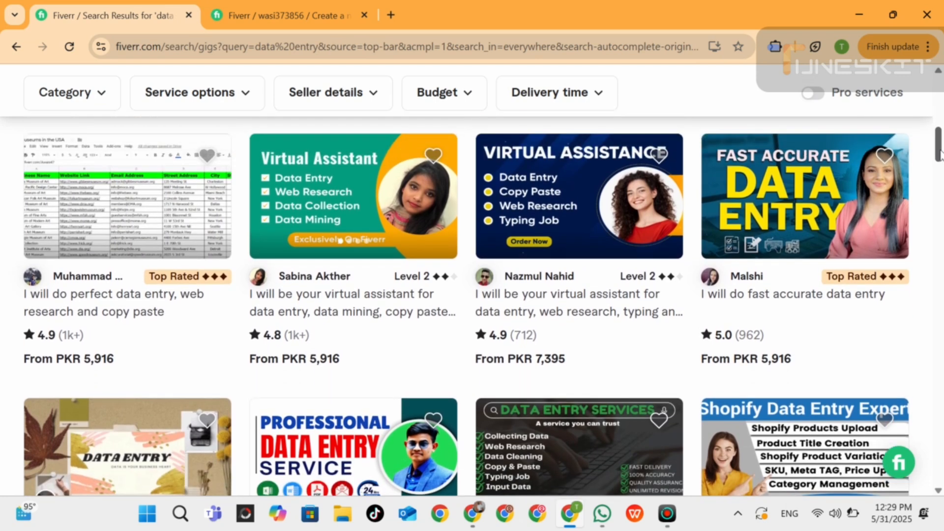
click(787, 188)
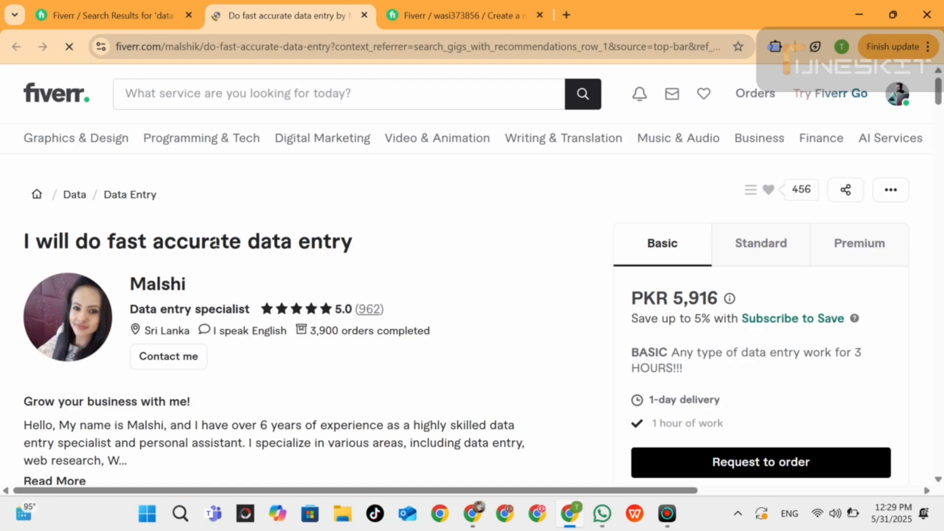
triple_click(235, 241)
key(ctrl+c)
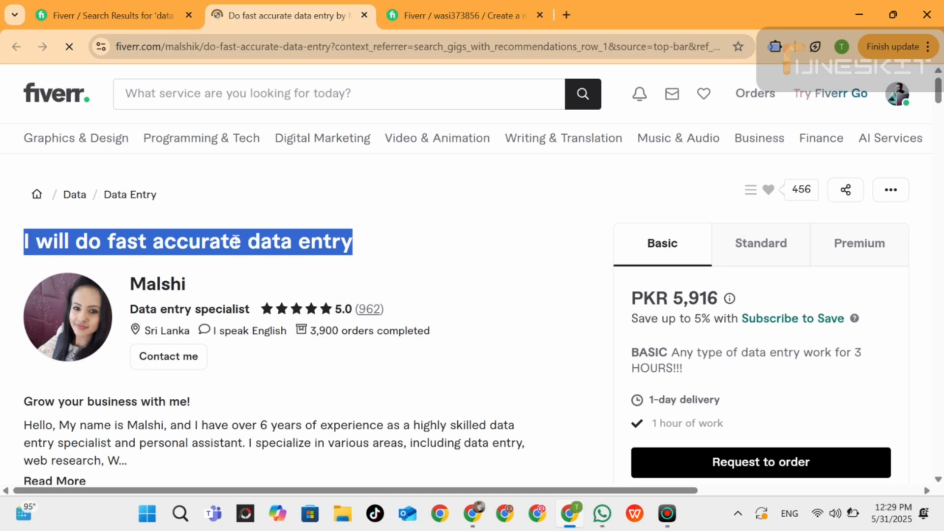
Paste the copied title into the new Gig's title and trim the duplicate start so it reads "I will do fast accurate data entry".
click(420, 10)
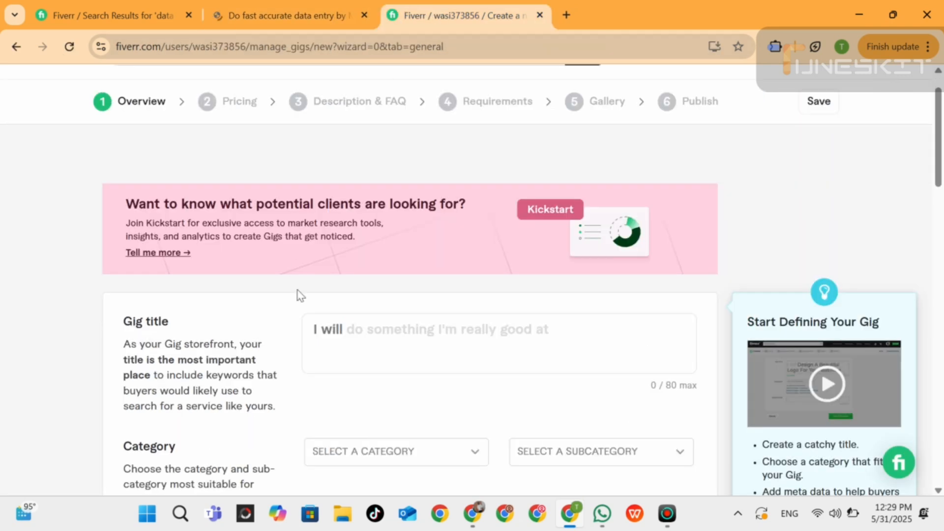
click(329, 329)
key(ctrl+v)
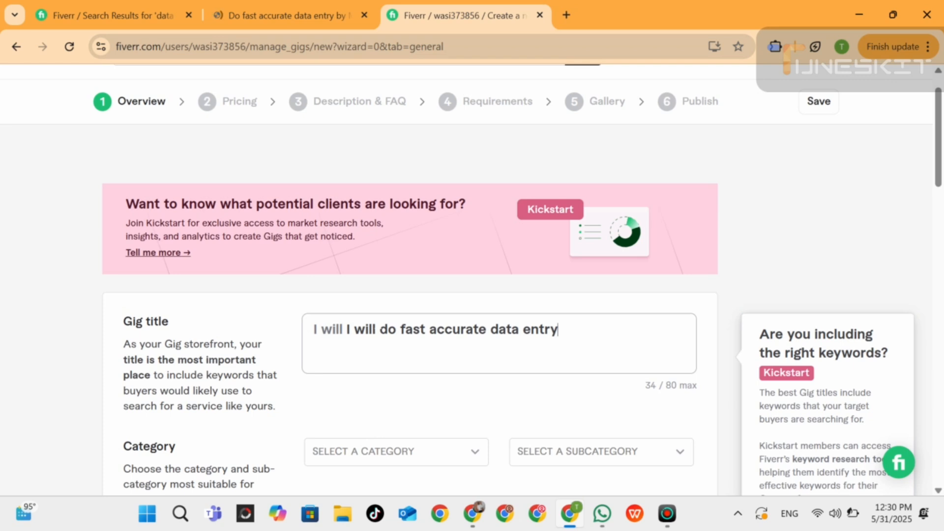
key(BackSpace)
key(BackSpace)
key(BackSpace)
key(BackSpace)
key(BackSpace)
key(BackSpace)
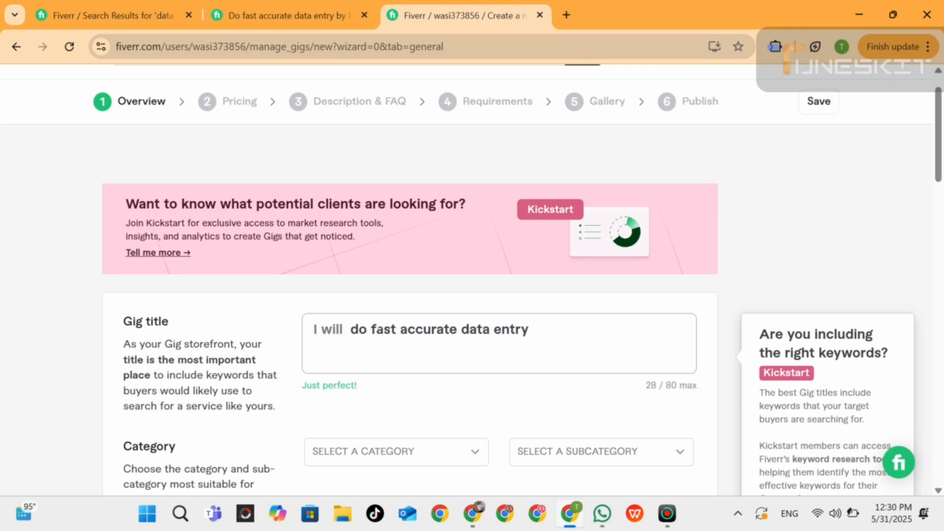
key(BackSpace)
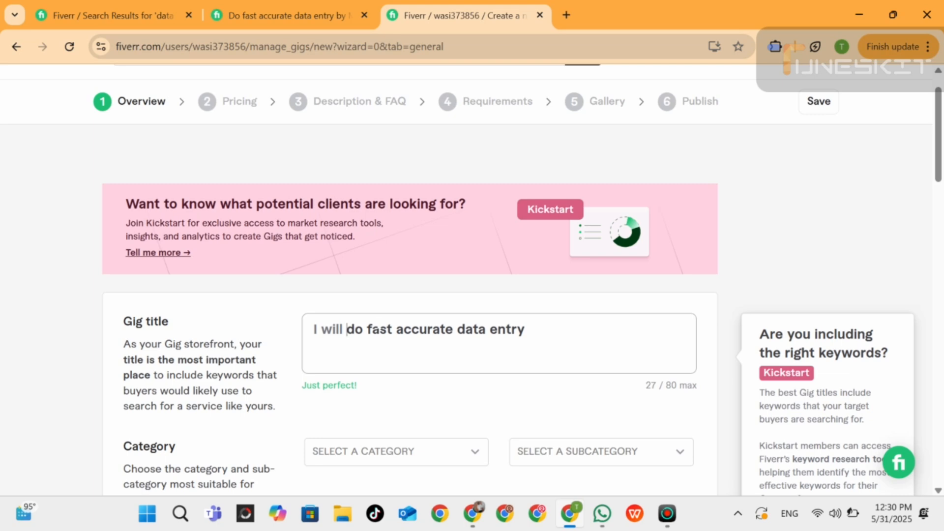
Set the Gig's category to Data and its subcategory to Data Entry.
drag(940, 123, 940, 172)
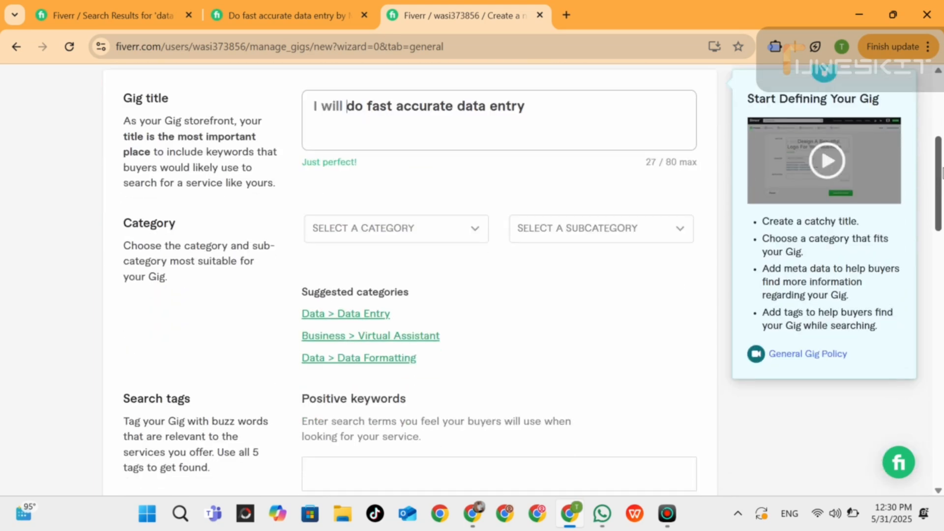
click(474, 237)
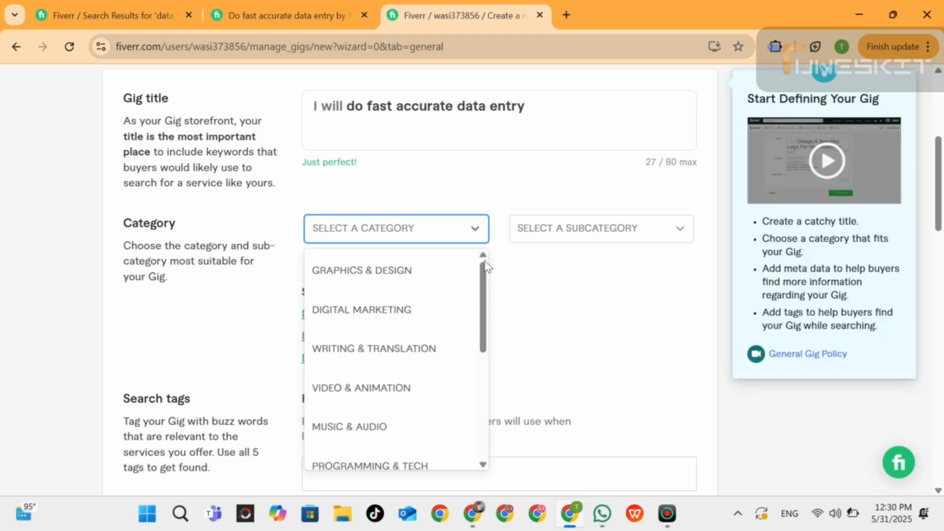
drag(486, 266, 487, 323)
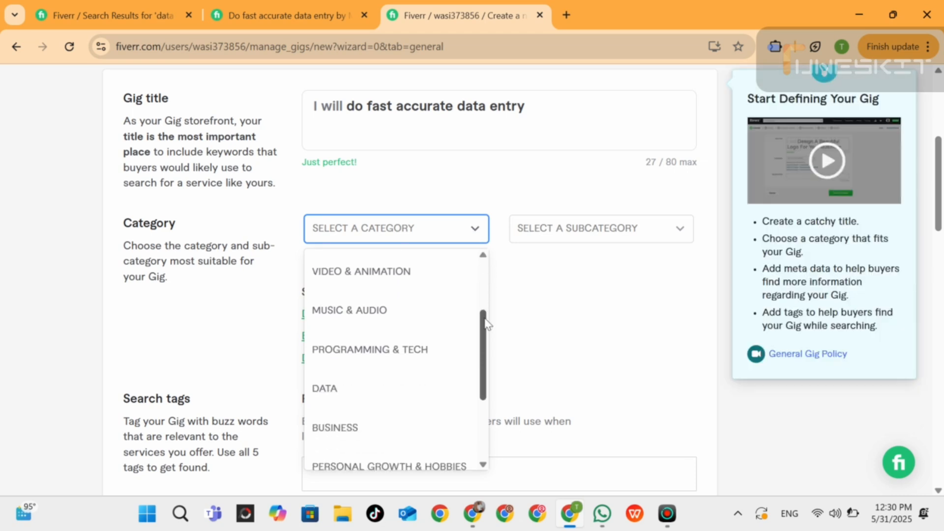
click(355, 388)
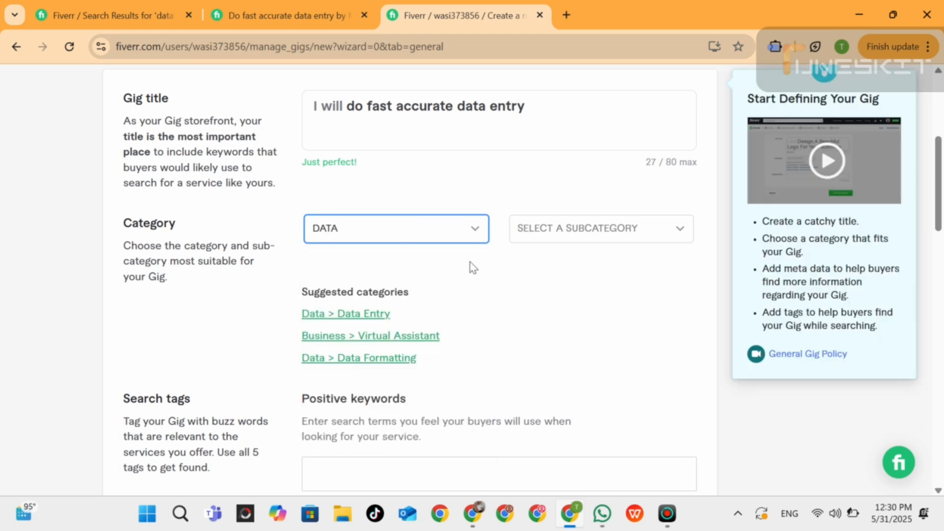
click(591, 231)
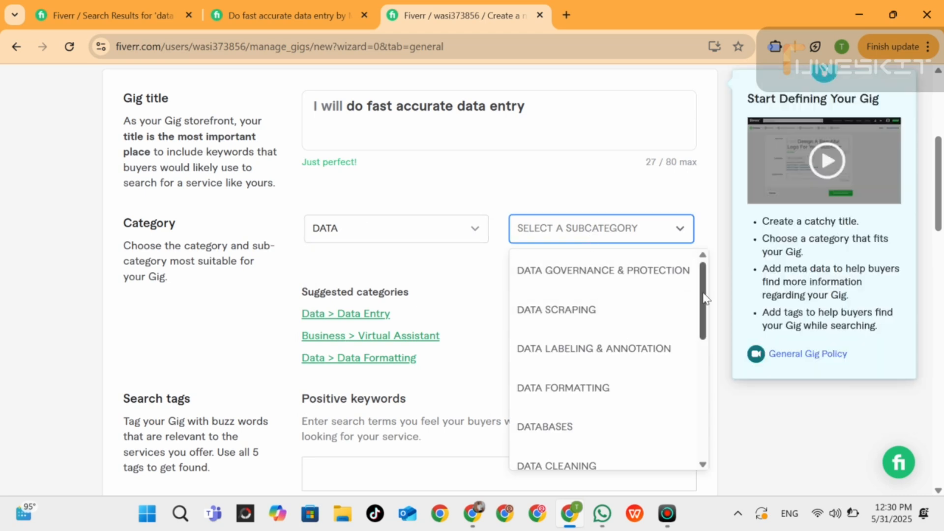
drag(706, 302, 716, 411)
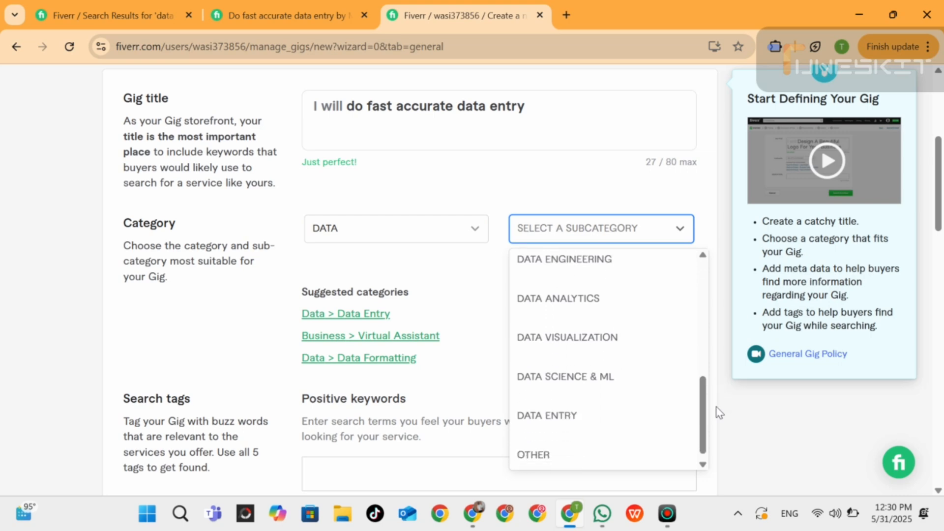
click(569, 417)
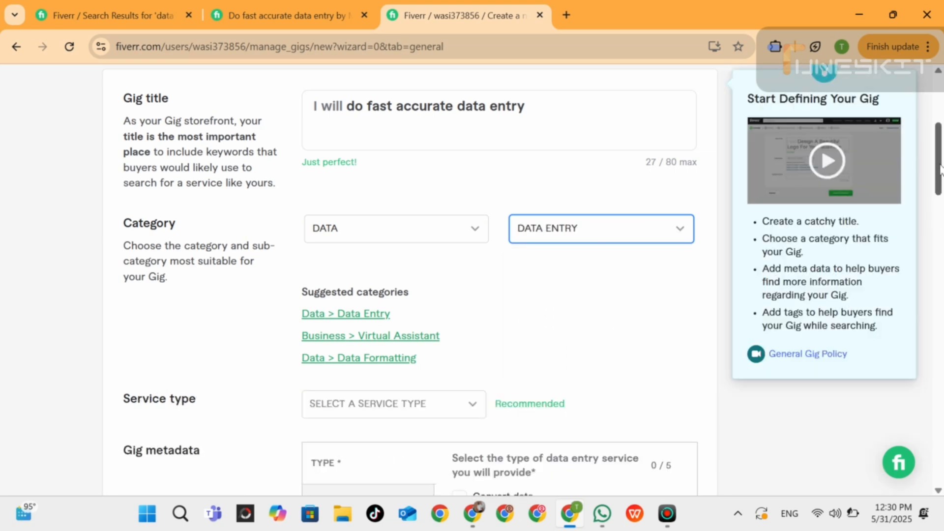
Set the Gig's service type to Data Typing.
drag(939, 167, 939, 204)
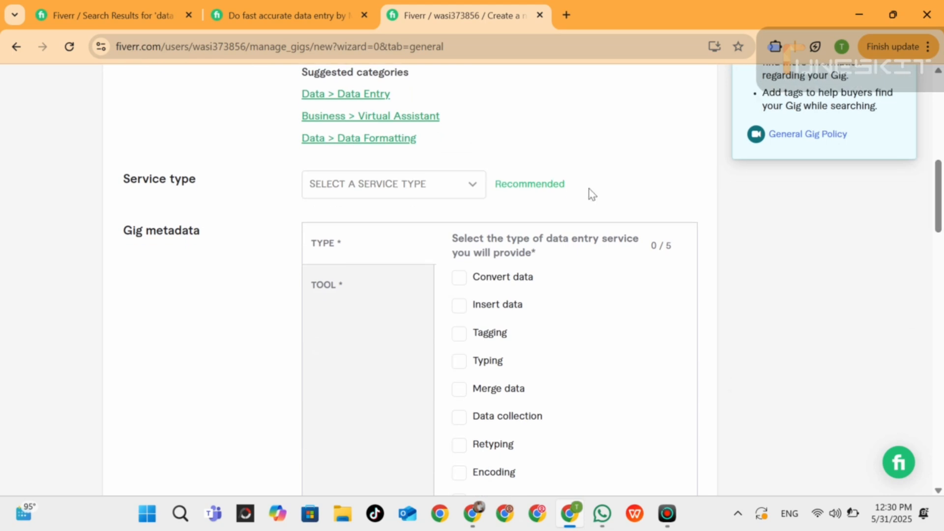
click(468, 194)
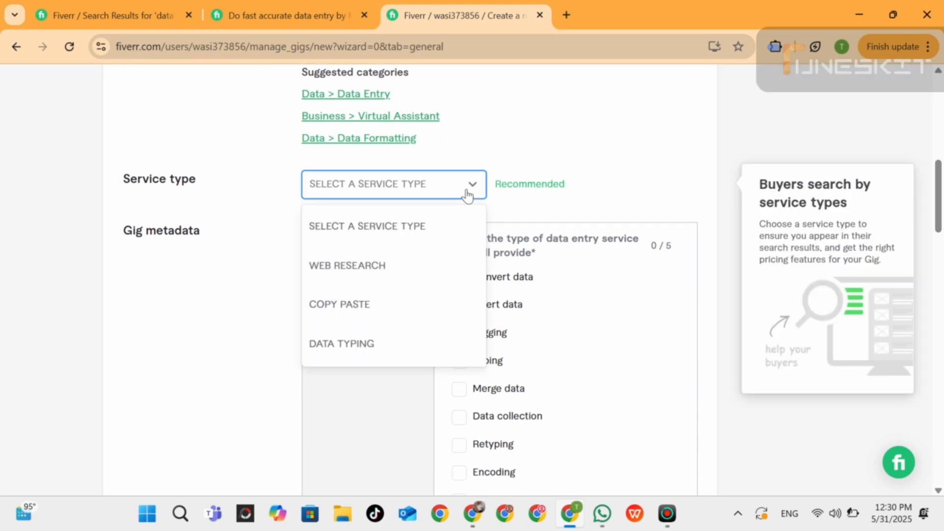
click(363, 349)
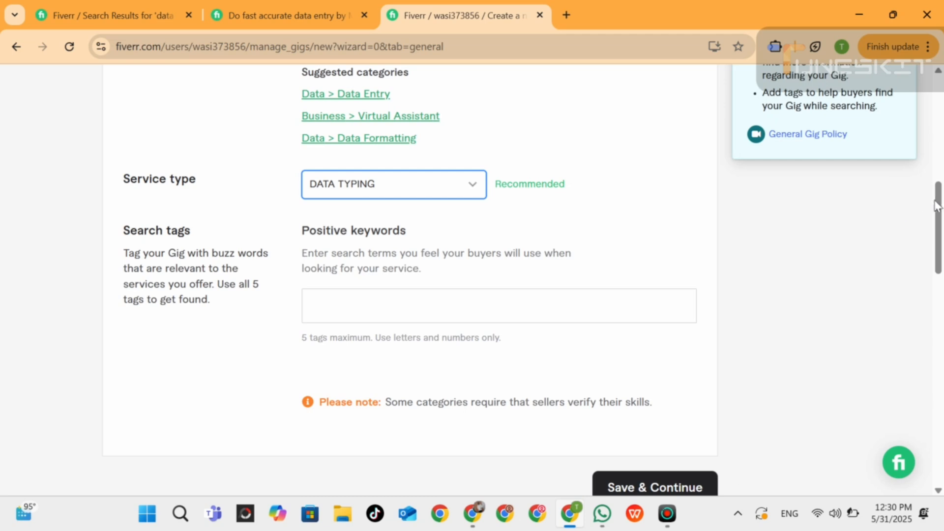
Add "data entry" as the first positive keyword in the Gig's search tags.
drag(938, 205, 939, 213)
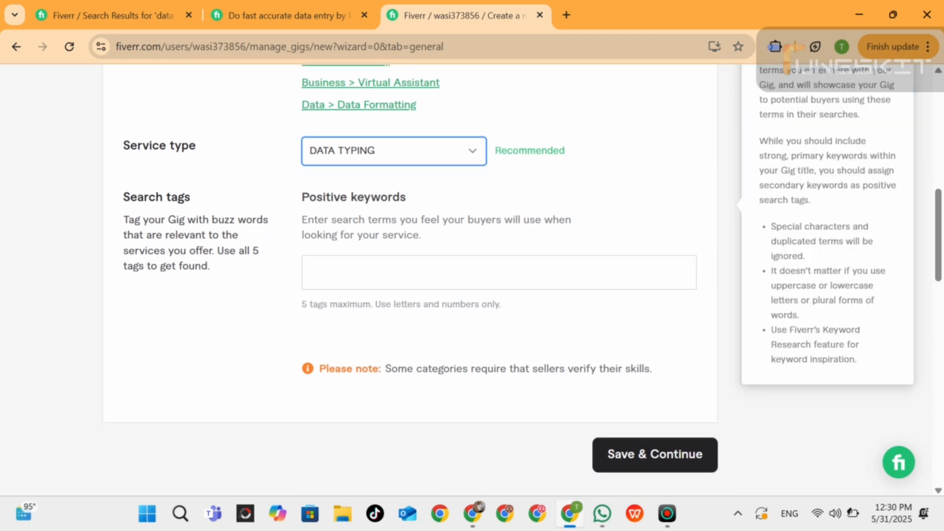
click(309, 272)
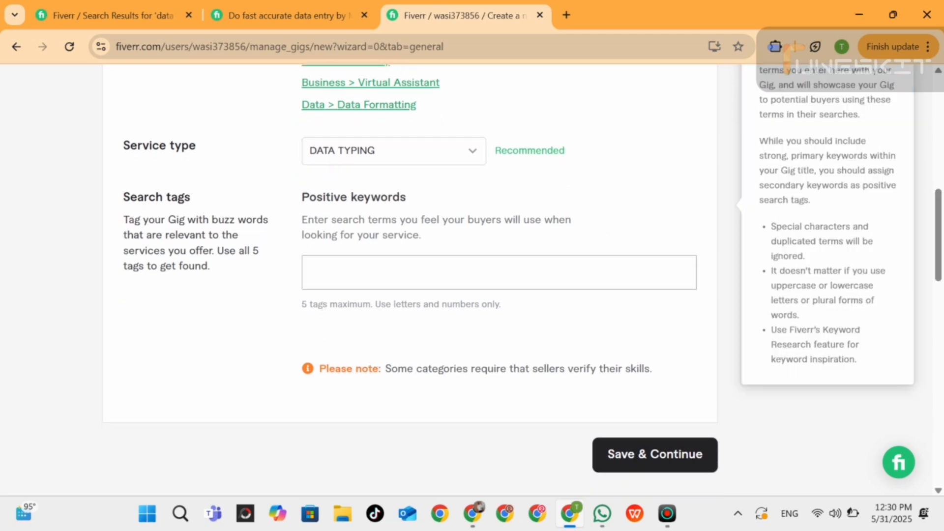
text(data e)
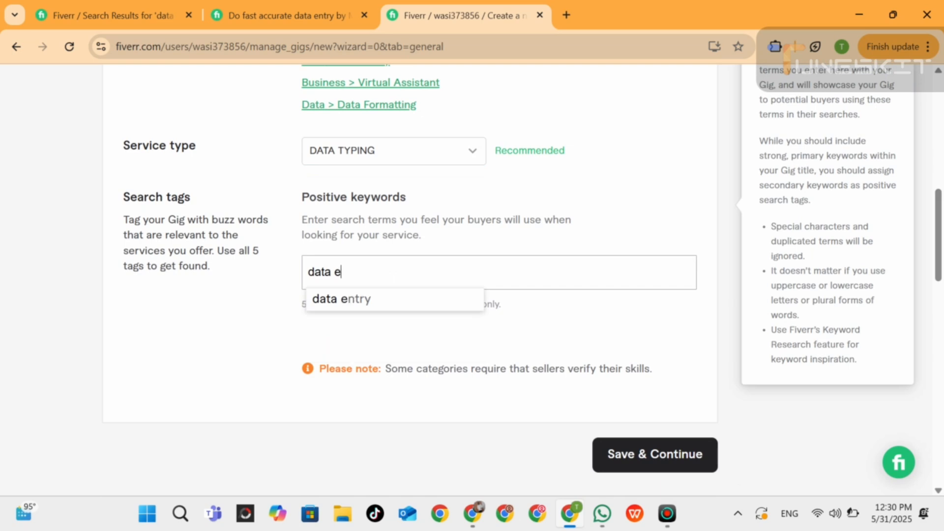
text(ntry)
key(Return)
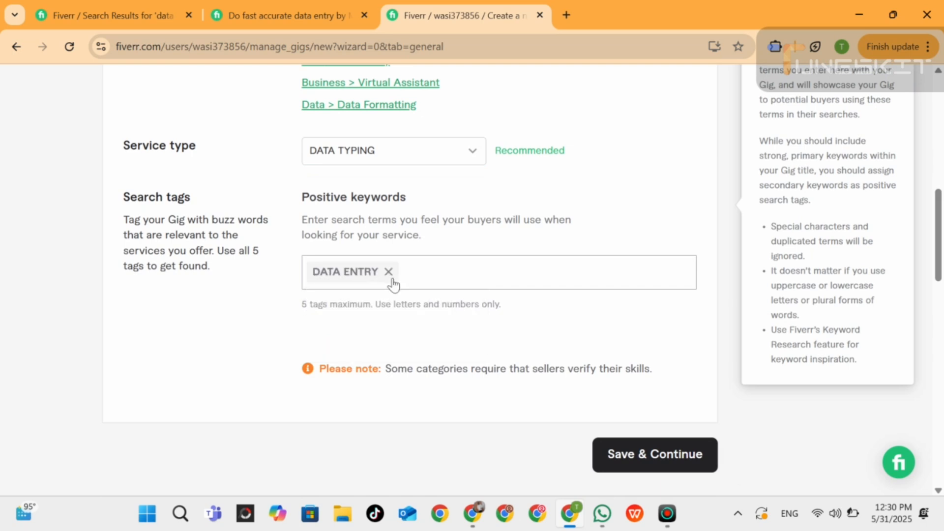
Add "copy paste" as the second search tag.
text(copy ps)
text(t)
key(BackSpace)
key(BackSpace)
text(aste)
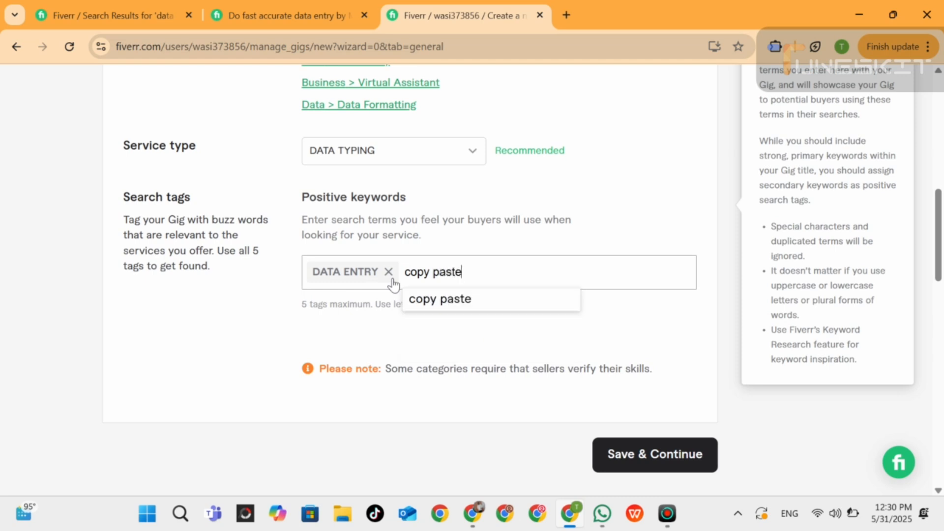
key(Return)
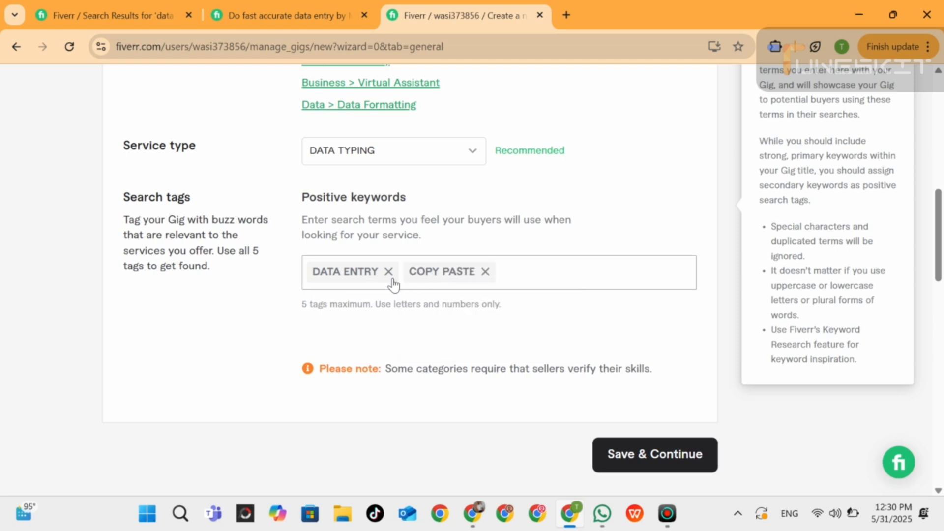
Add "data copy paste" as the third search tag.
text(data copy paste)
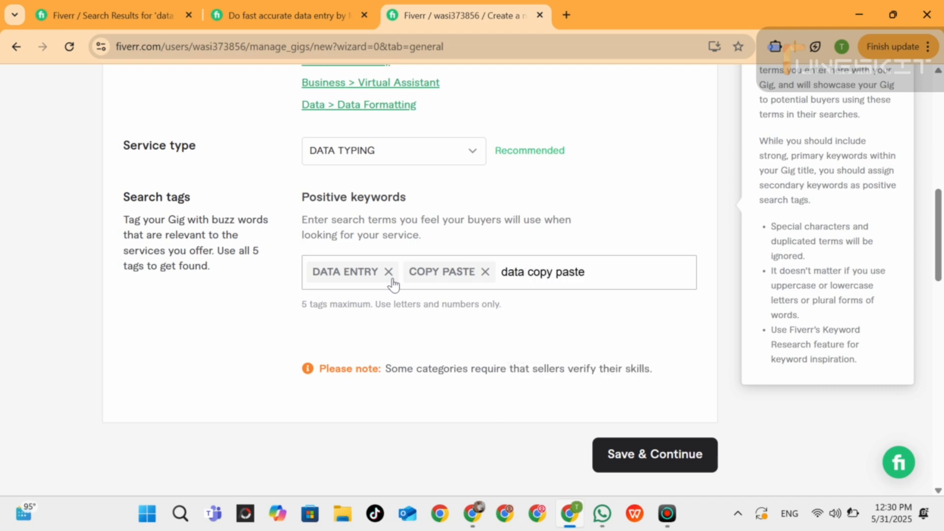
key(Return)
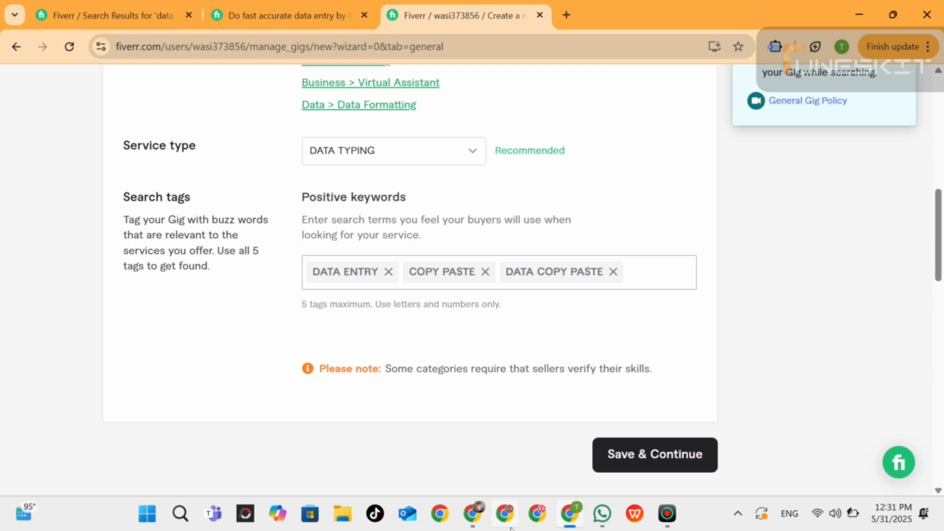
Save the Gig's overview and continue to its pricing stage.
click(472, 514)
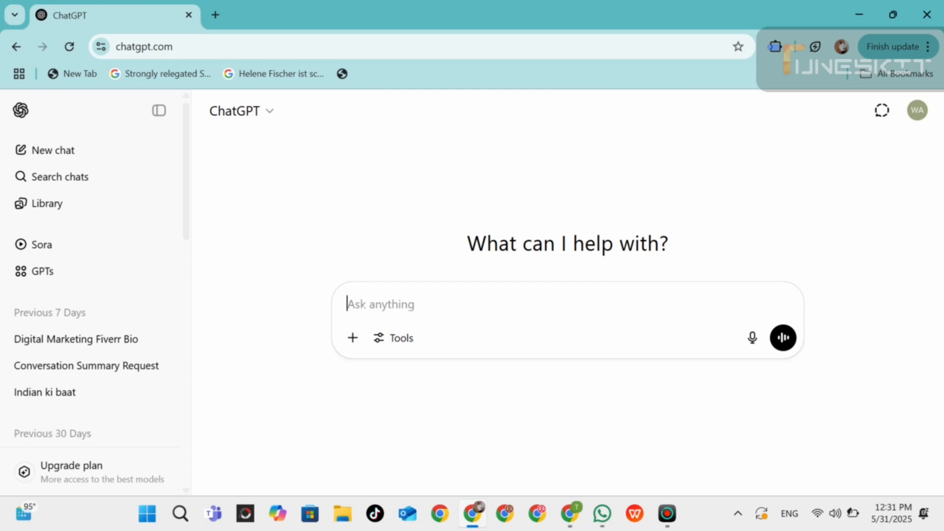
click(574, 519)
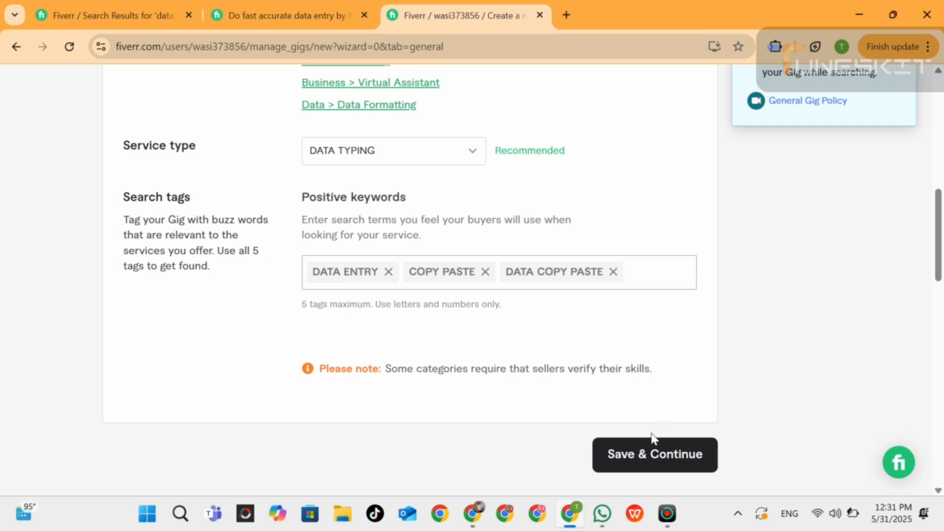
click(639, 464)
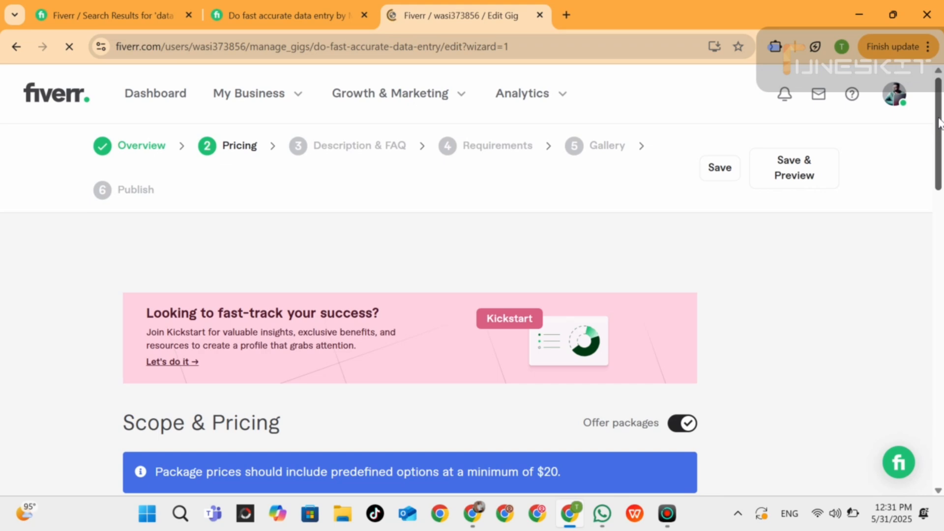
Name the three Gig packages BASIC, STANDARD and PREMIUM.
drag(940, 123, 939, 201)
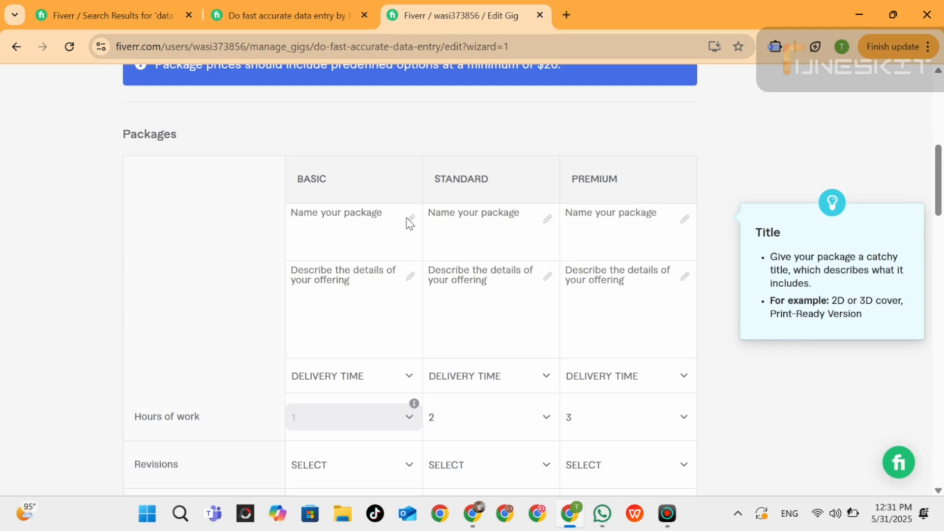
click(335, 213)
text(BASIC)
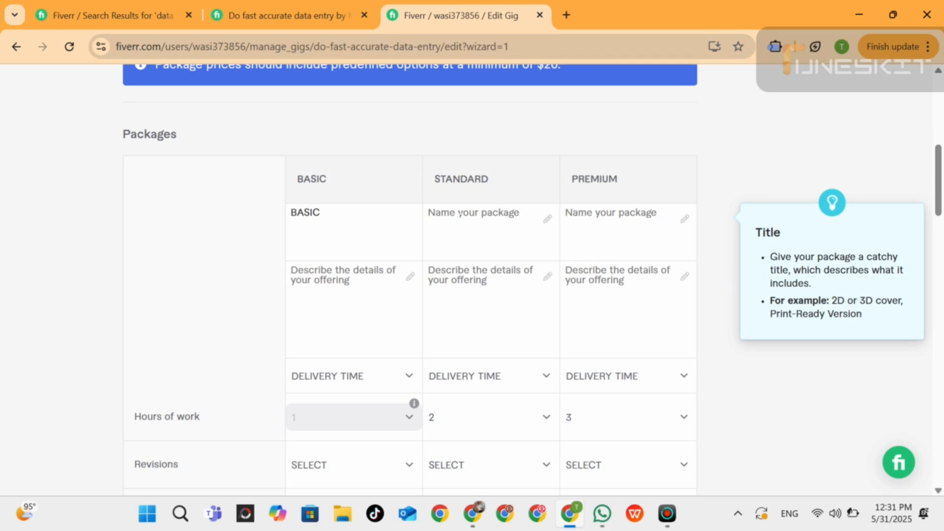
click(461, 214)
text(STANDARD)
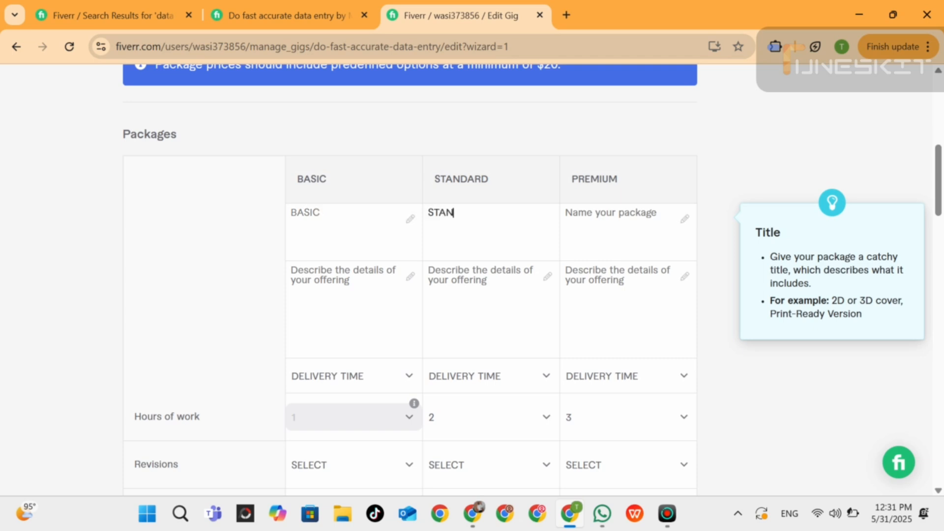
click(579, 213)
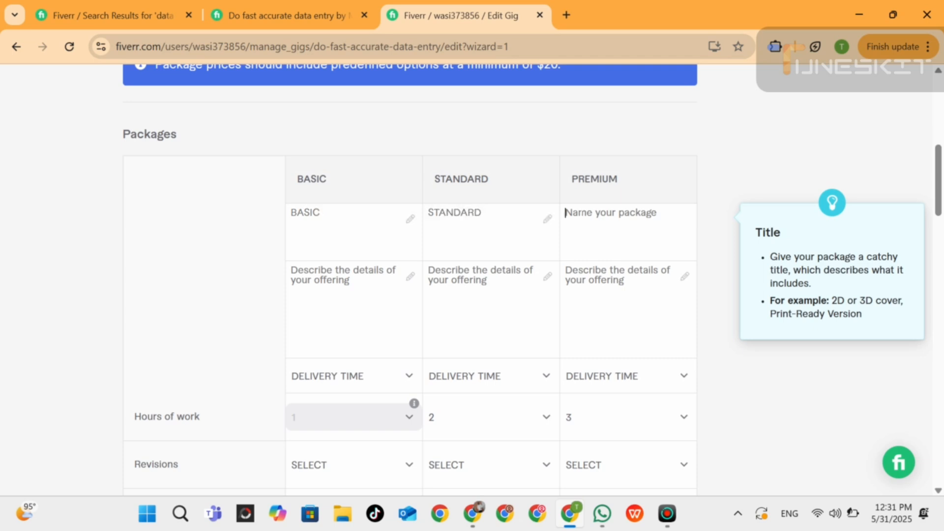
text(PRE)
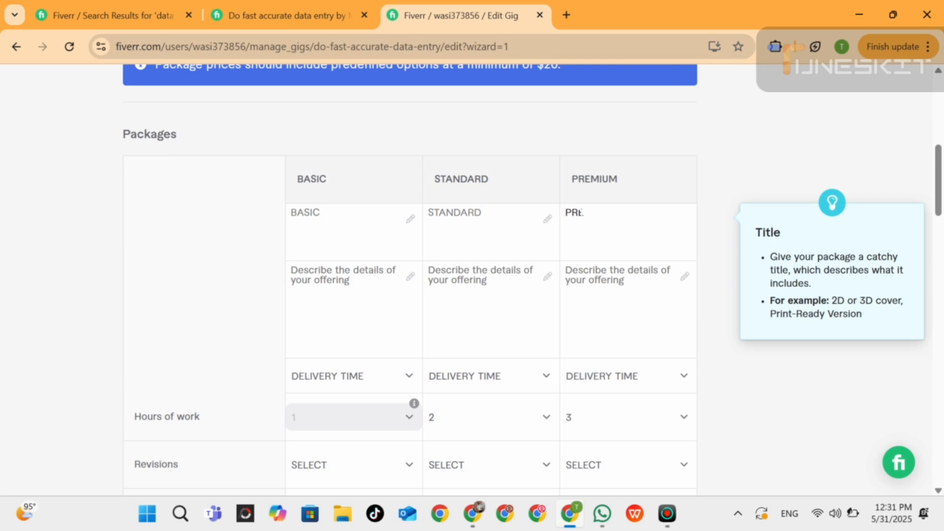
text(MIUM)
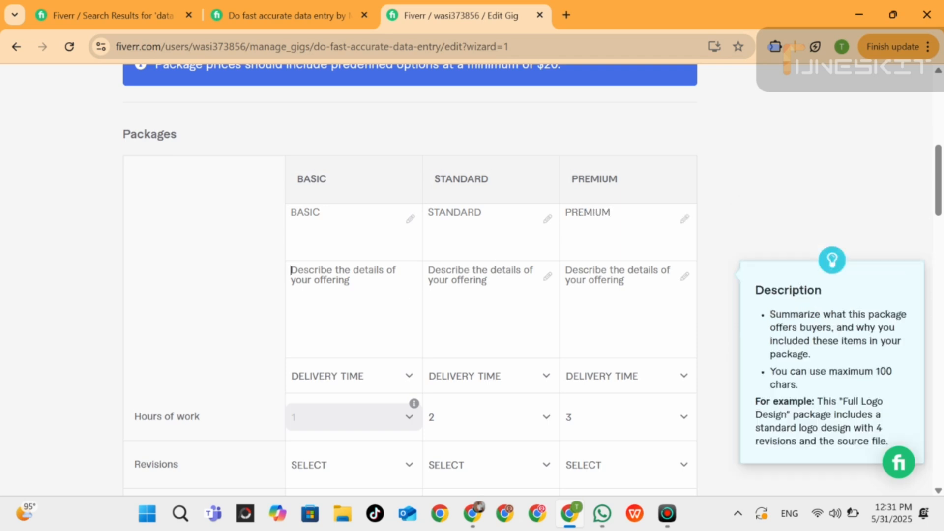
Copy the Basic package description from the open "fast accurate data entry" gig and paste it as the new Gig's Basic package description.
click(299, 11)
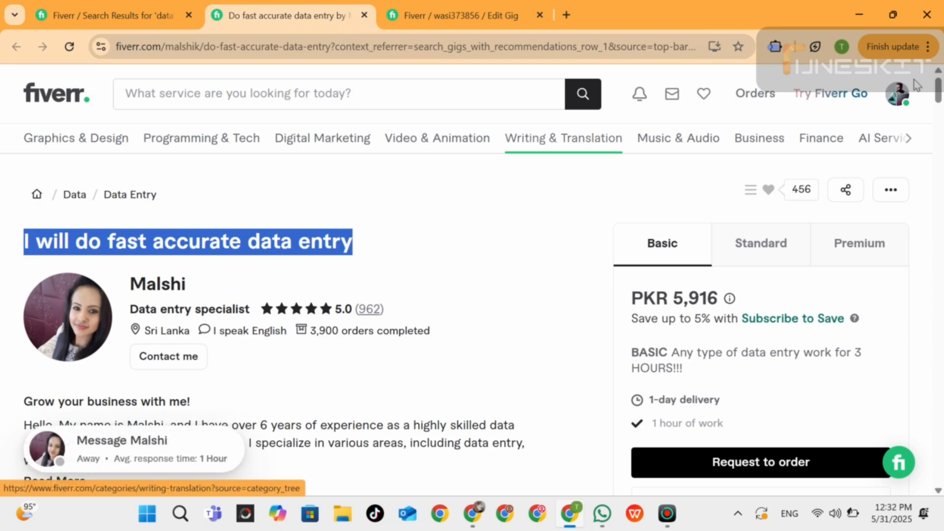
drag(940, 93, 941, 206)
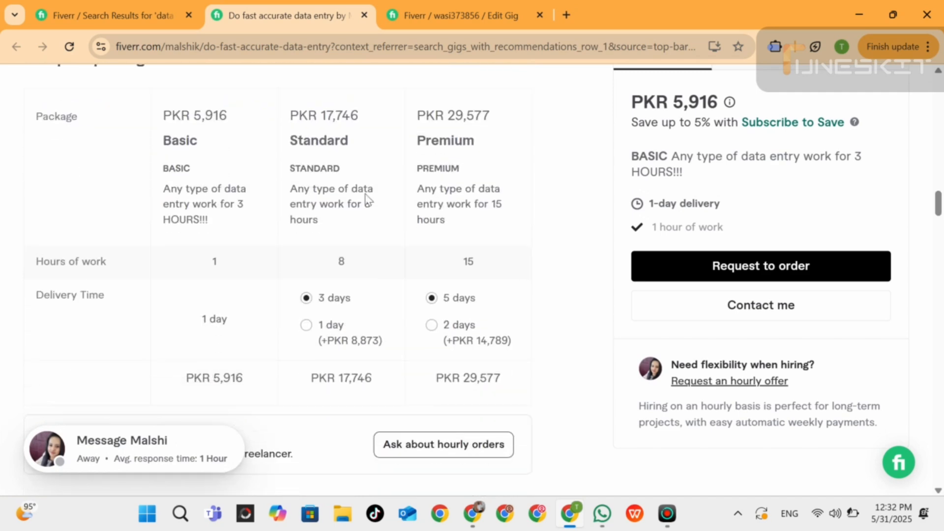
triple_click(211, 204)
key(ctrl+c)
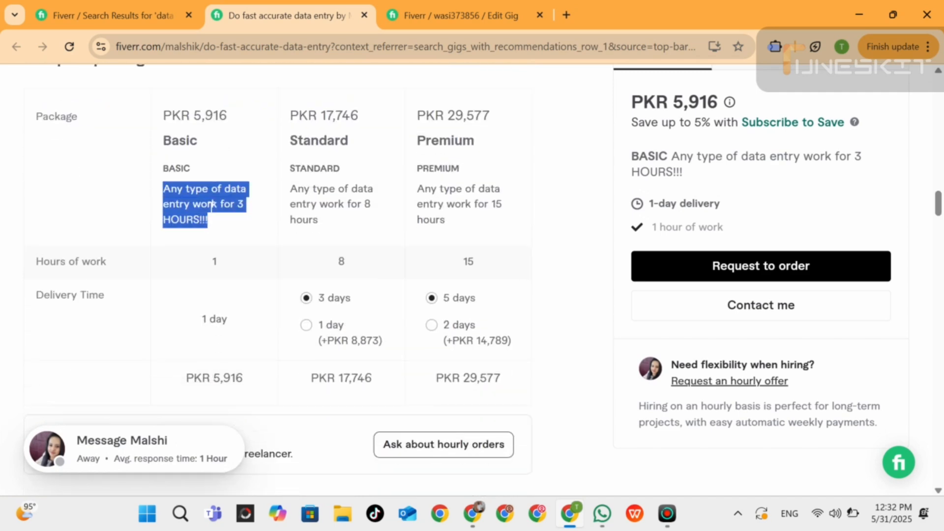
click(450, 9)
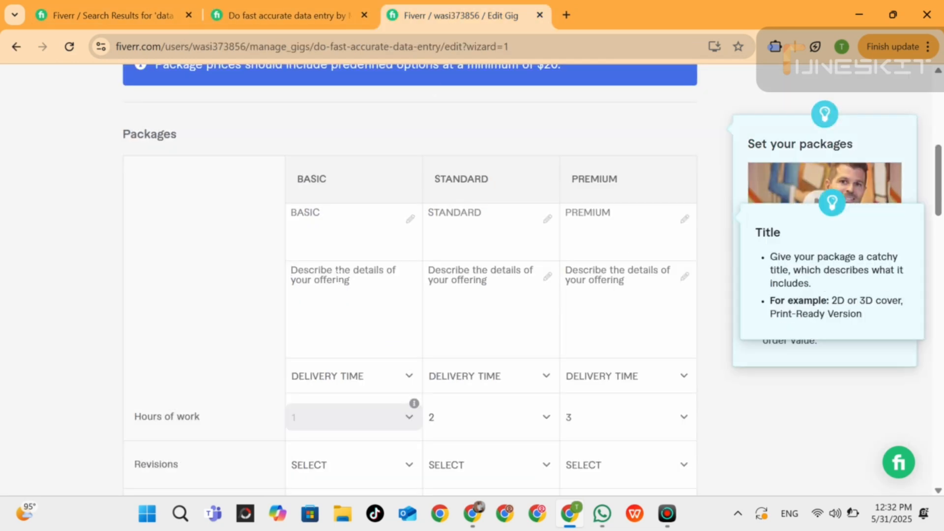
key(ctrl+v)
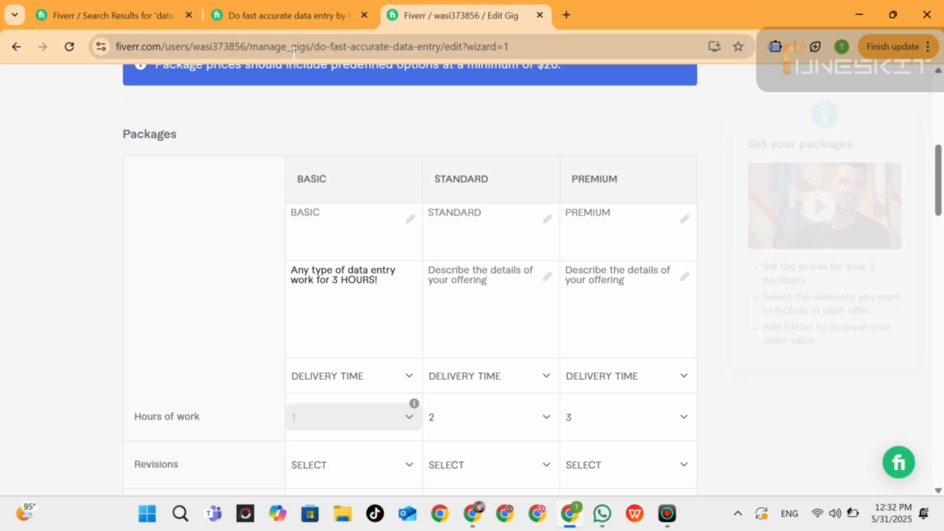
Copy "Any type of data entry work for 8 hours" from the reference gig and paste it as the Standard package description.
click(113, 15)
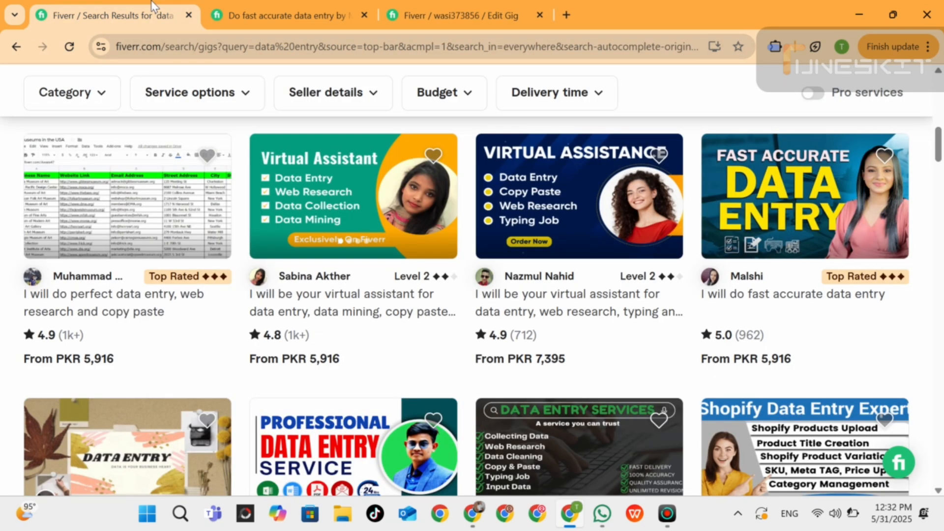
click(280, 16)
triple_click(323, 200)
key(ctrl+c)
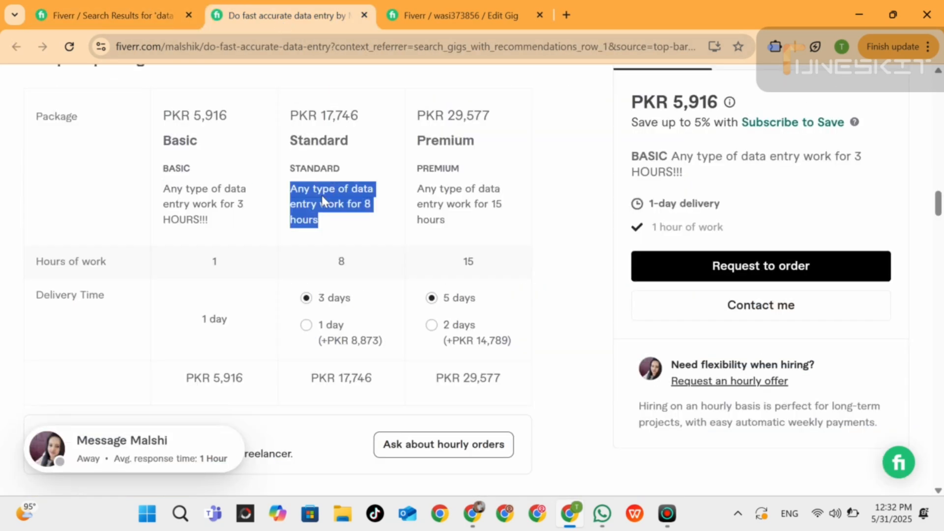
click(404, 10)
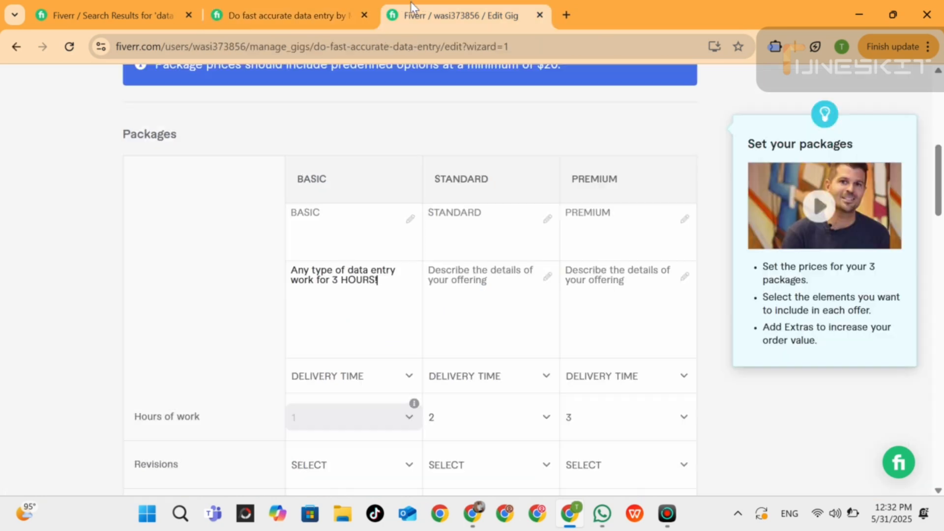
click(463, 277)
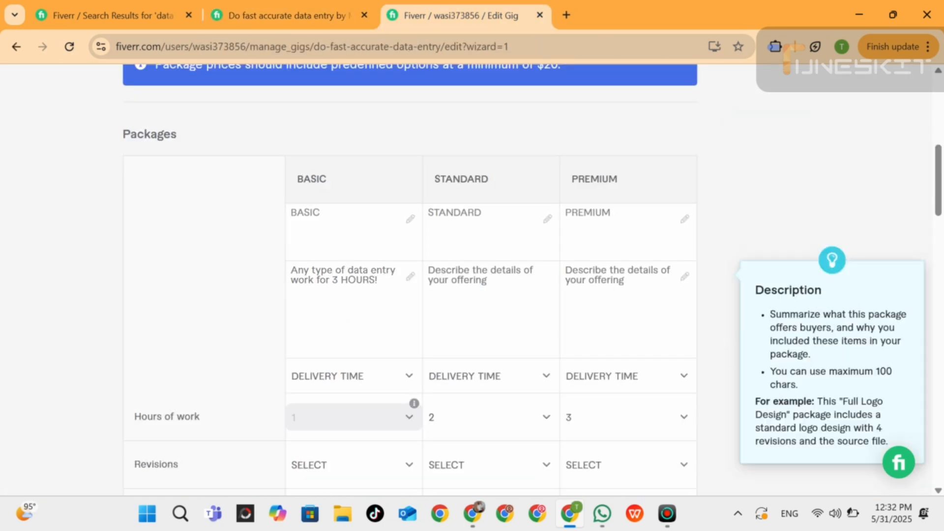
key(ctrl+v)
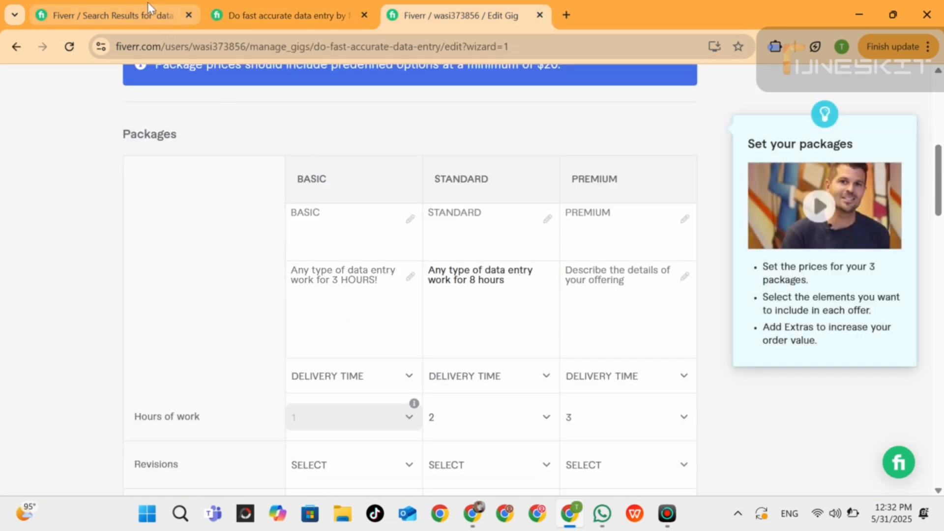
Copy "Any type of data entry work for 15 hours" from the reference gig and paste it as the Premium package description.
click(281, 6)
triple_click(457, 202)
key(ctrl+c)
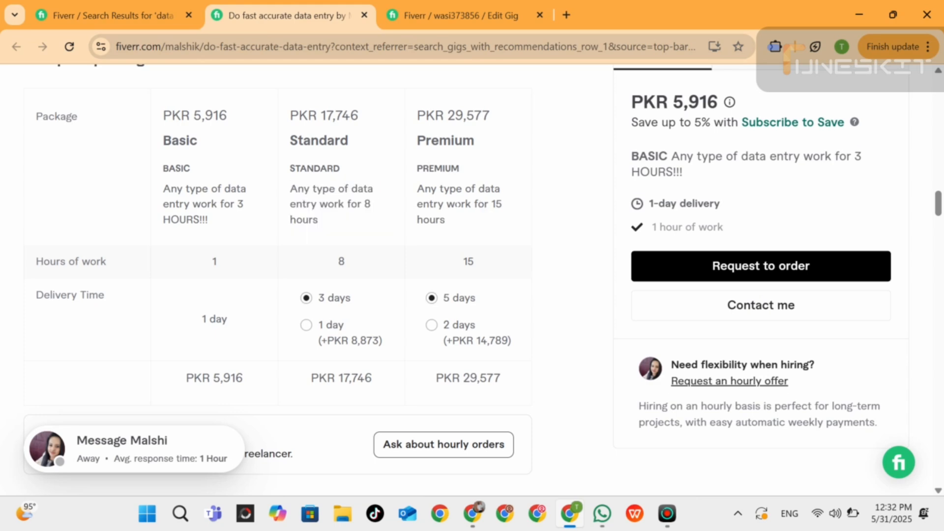
click(427, 6)
click(600, 278)
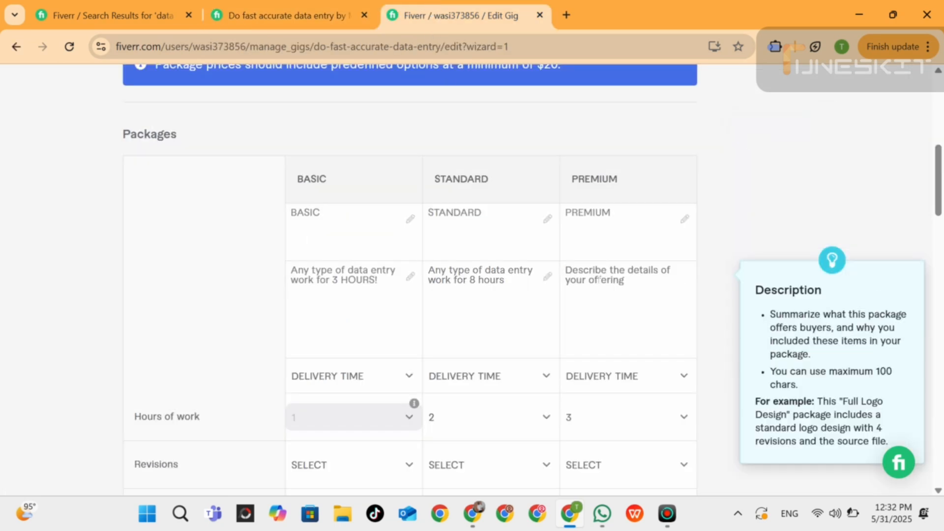
key(ctrl+v)
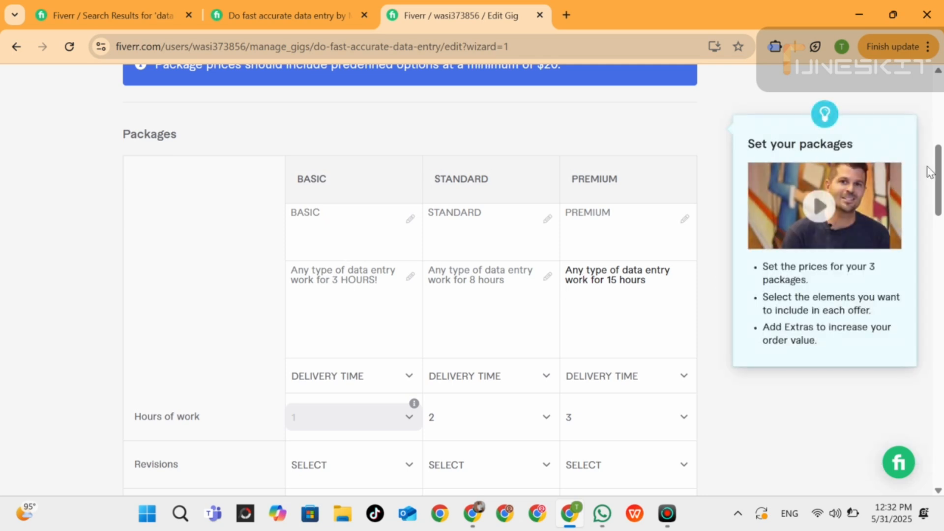
Set the package delivery times to 1 day for Basic, 2 days for Standard and 3 days for Premium.
scroll(941, 187, down, 2)
drag(943, 183, 943, 186)
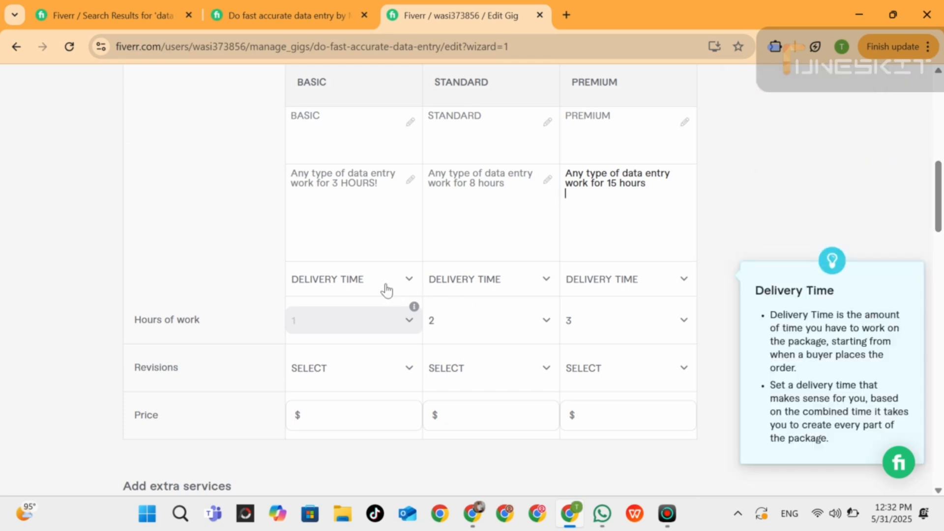
click(402, 285)
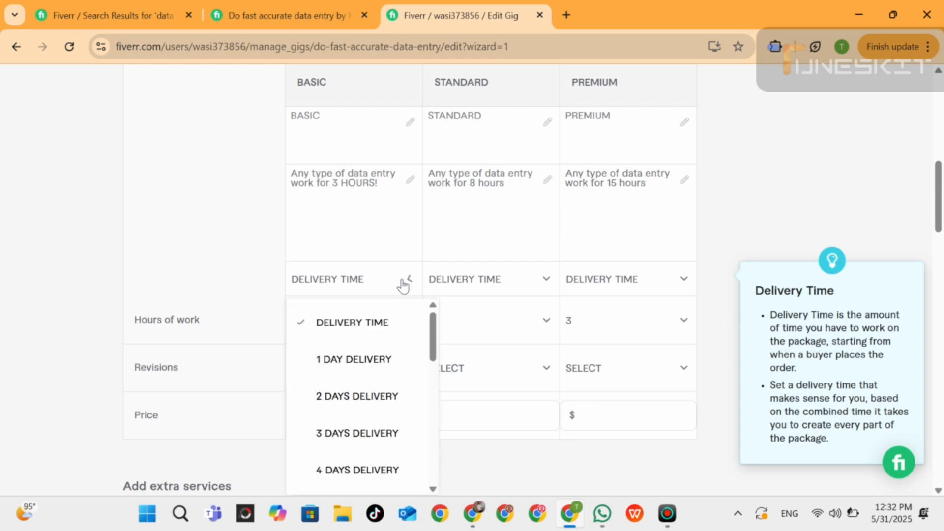
mouse_move(433, 327)
mouse_down()
mouse_move(433, 372)
mouse_move(433, 329)
mouse_up()
click(300, 7)
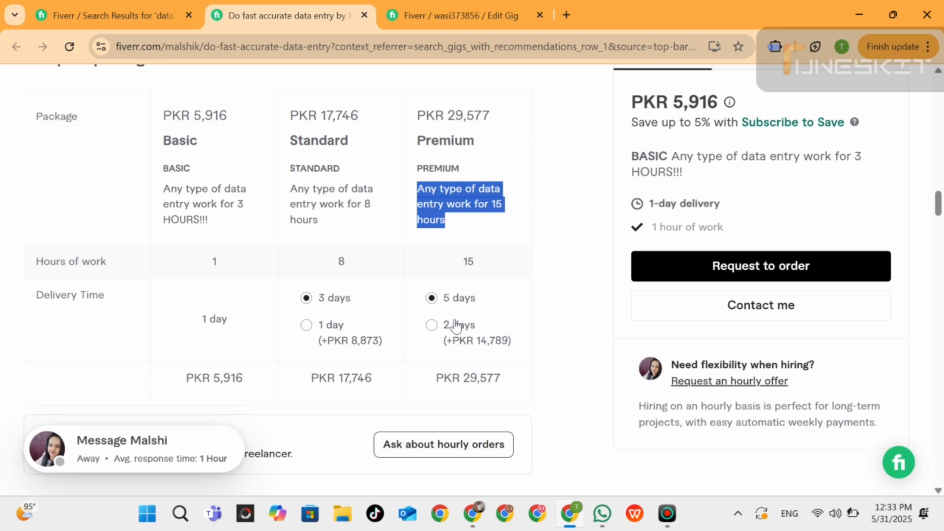
click(118, 1)
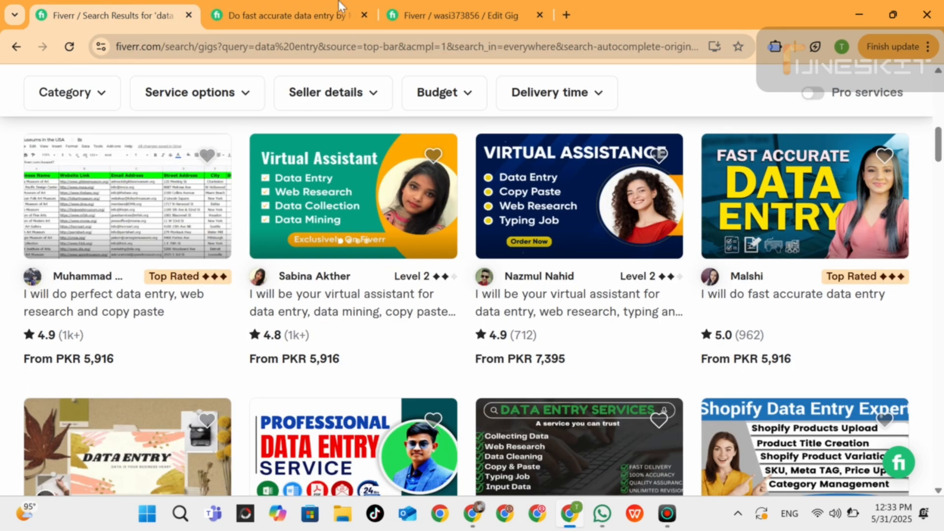
click(457, 15)
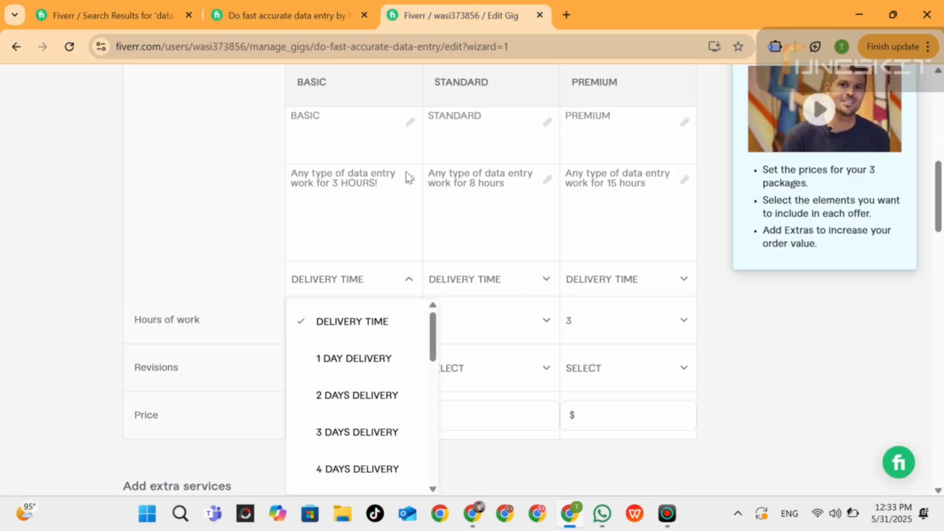
click(357, 359)
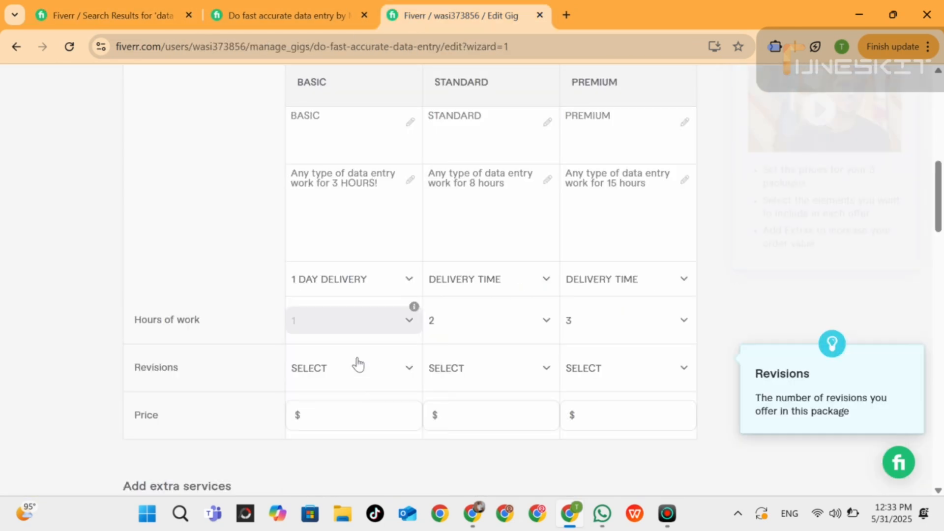
click(514, 286)
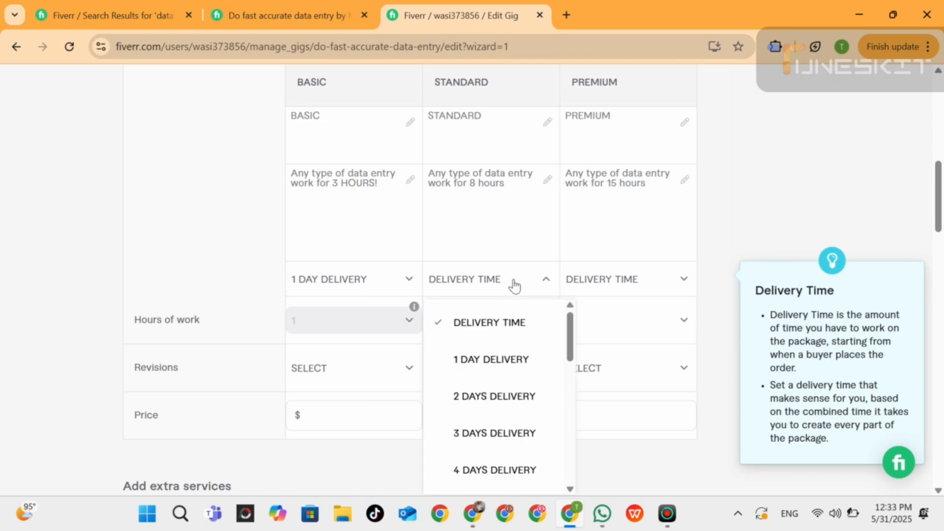
click(499, 397)
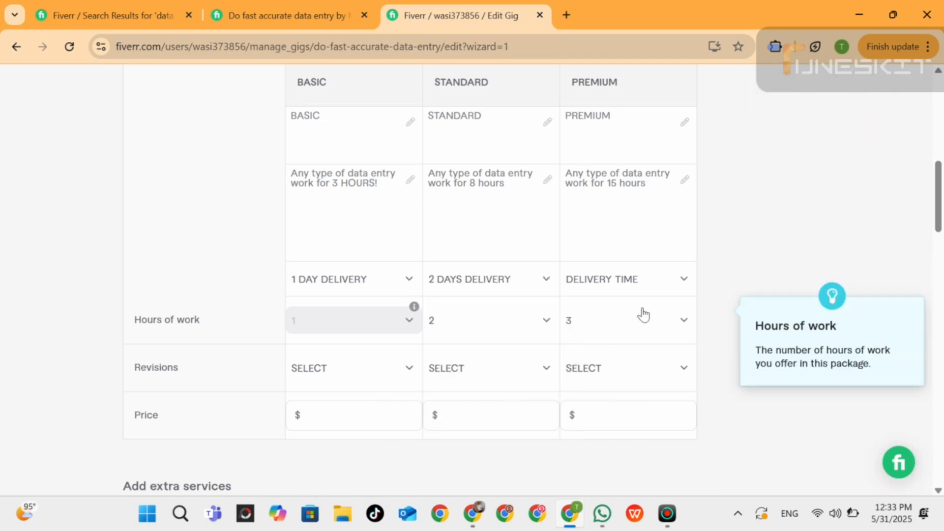
click(664, 286)
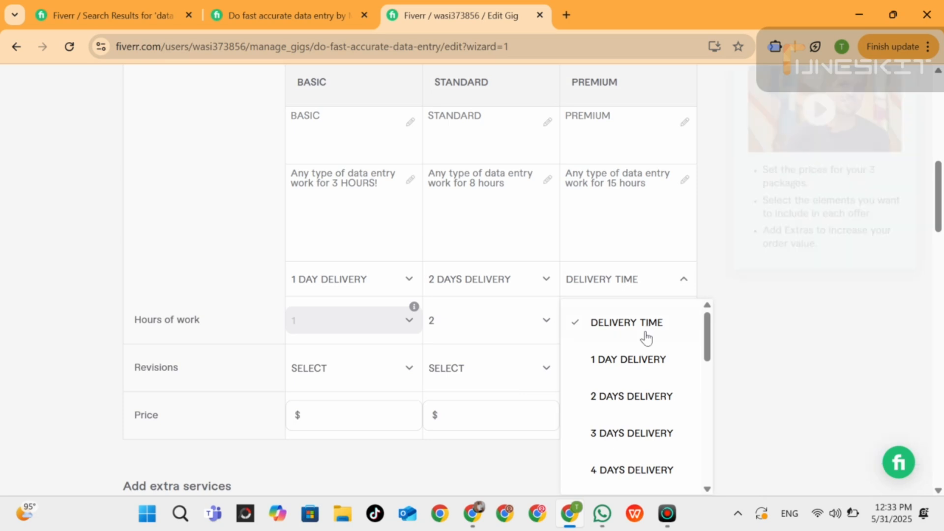
click(616, 443)
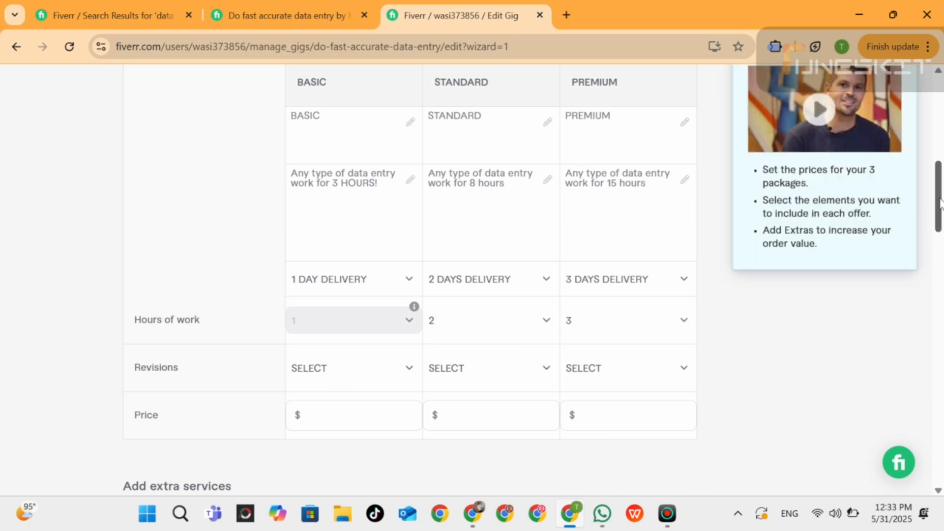
Set the number of revisions to 0 for Basic, 1 for Standard and 2 for Premium.
drag(941, 201, 943, 219)
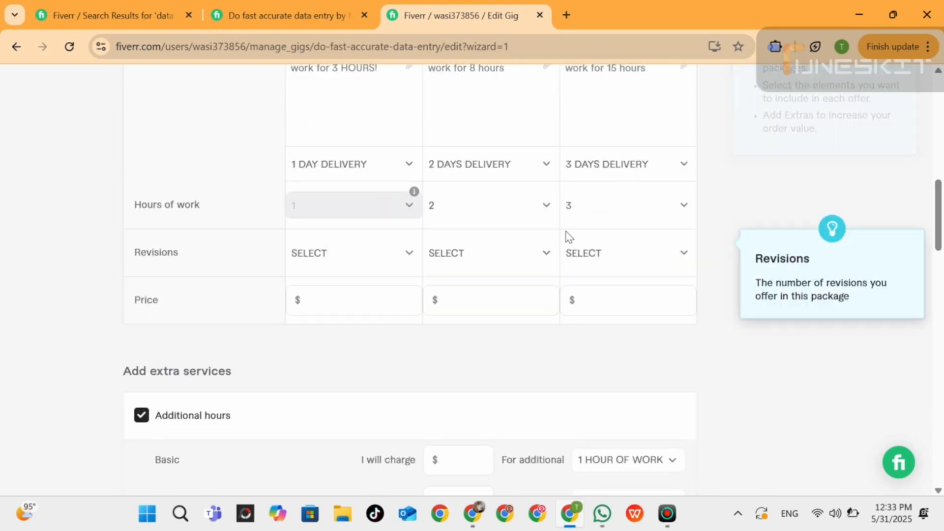
click(408, 256)
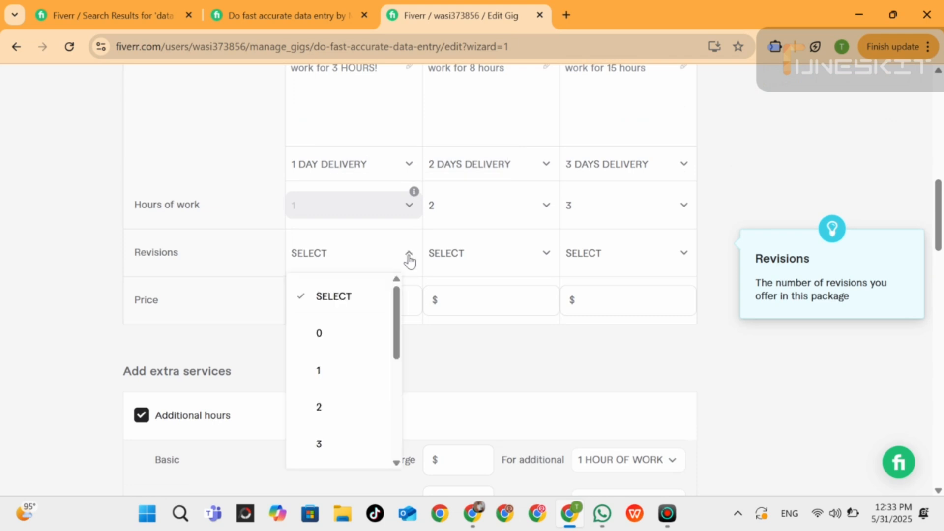
click(322, 334)
click(530, 256)
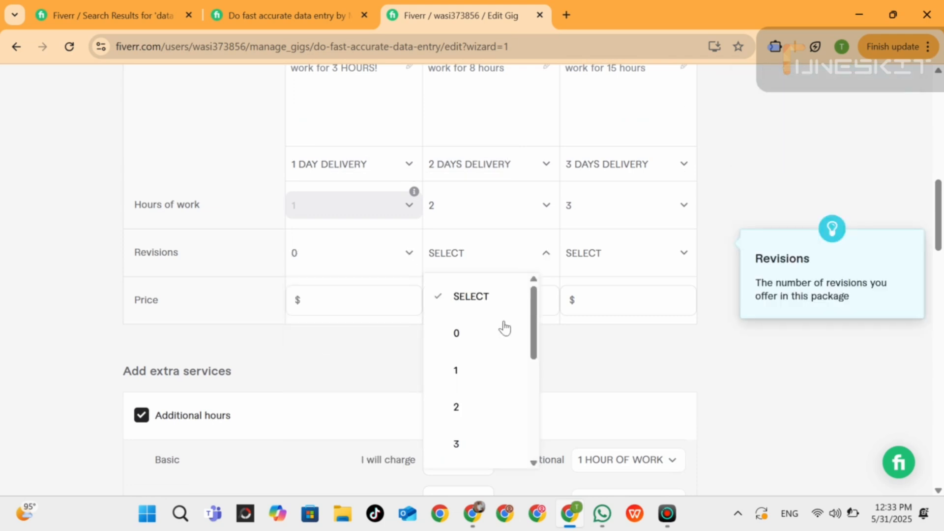
click(477, 369)
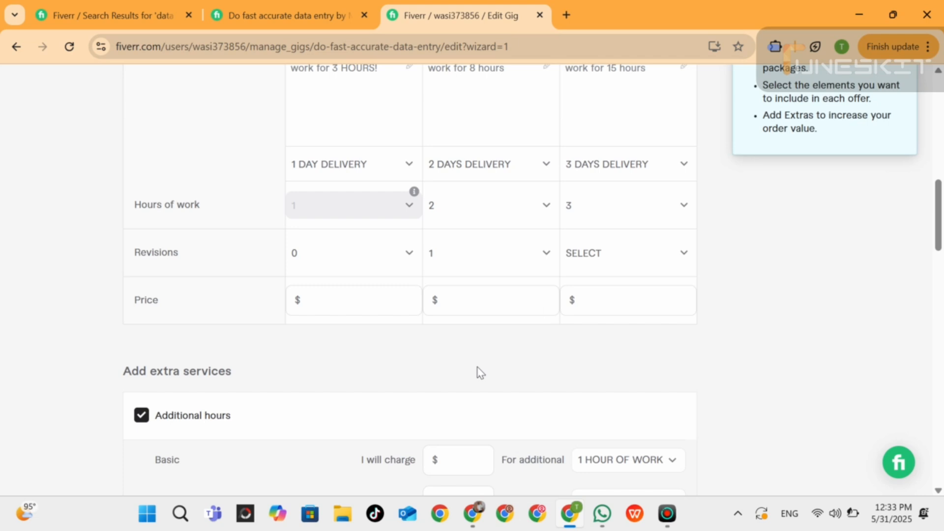
click(610, 252)
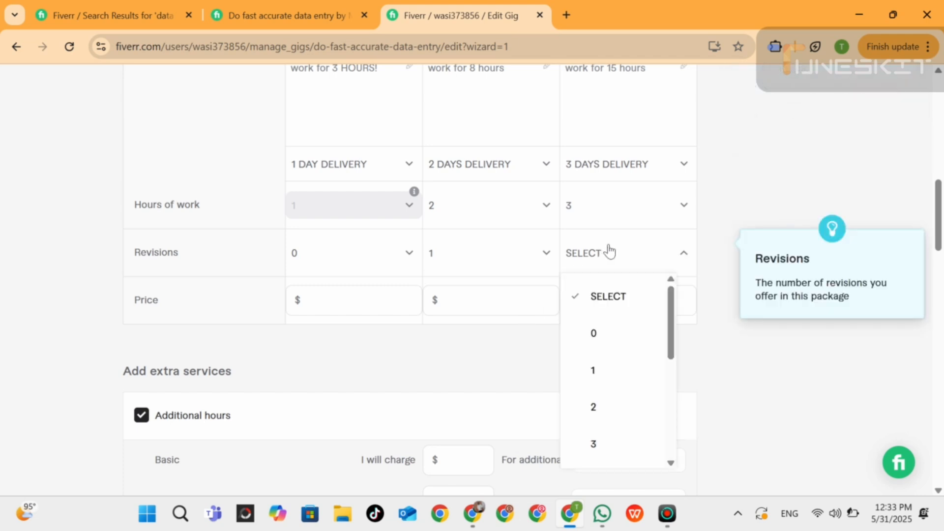
click(597, 406)
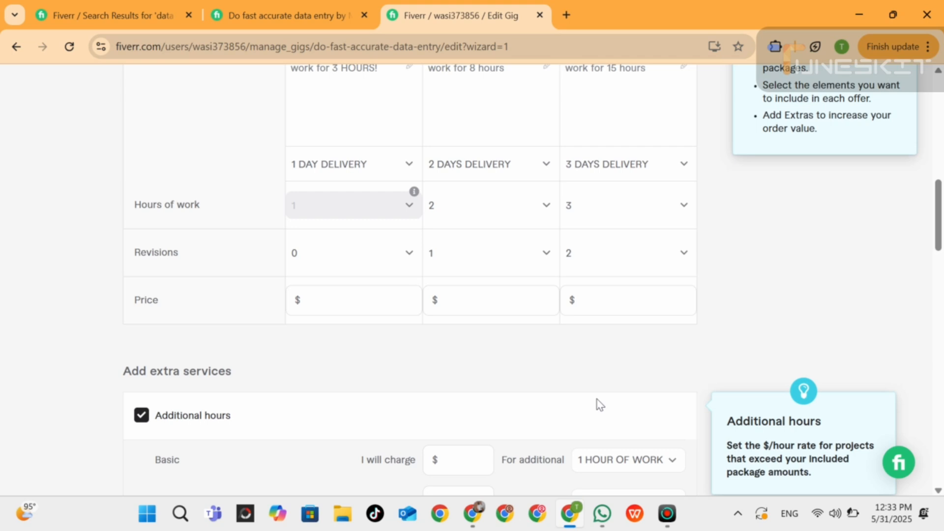
Price the packages at $5 for Basic, $10 for Standard and $15 for Premium.
click(347, 301)
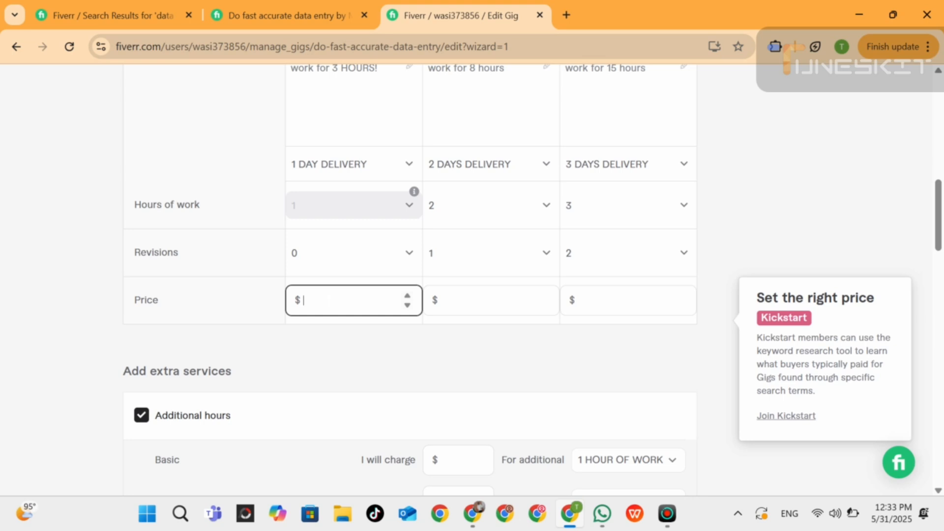
text(5)
click(461, 298)
text(1)
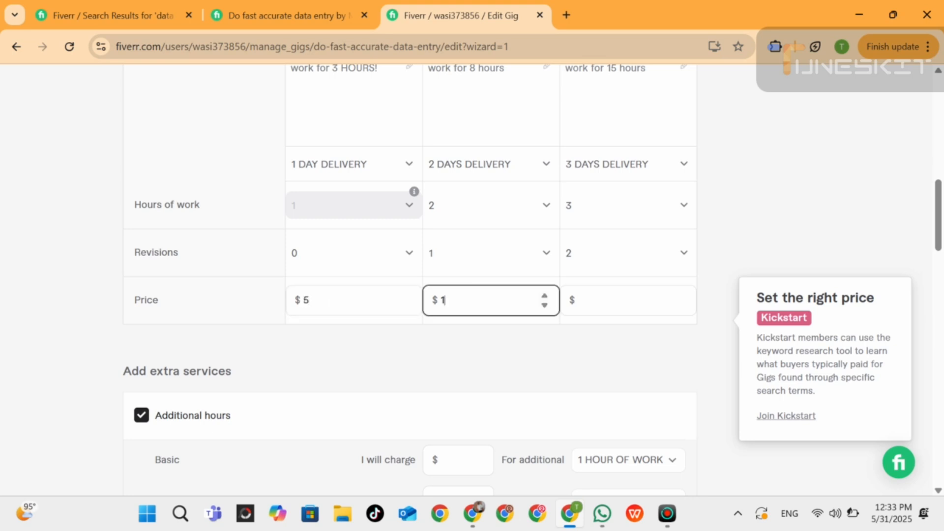
text(0)
click(600, 299)
text(1)
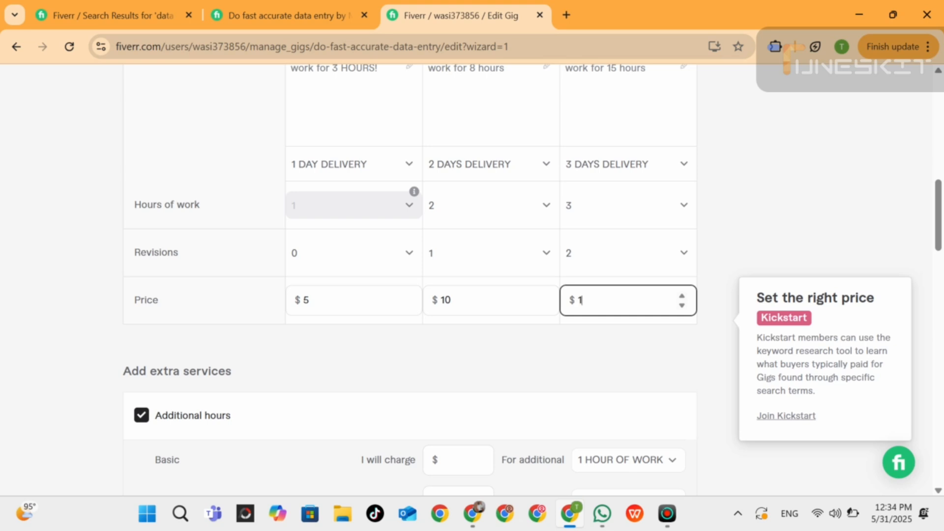
text(5)
click(299, 5)
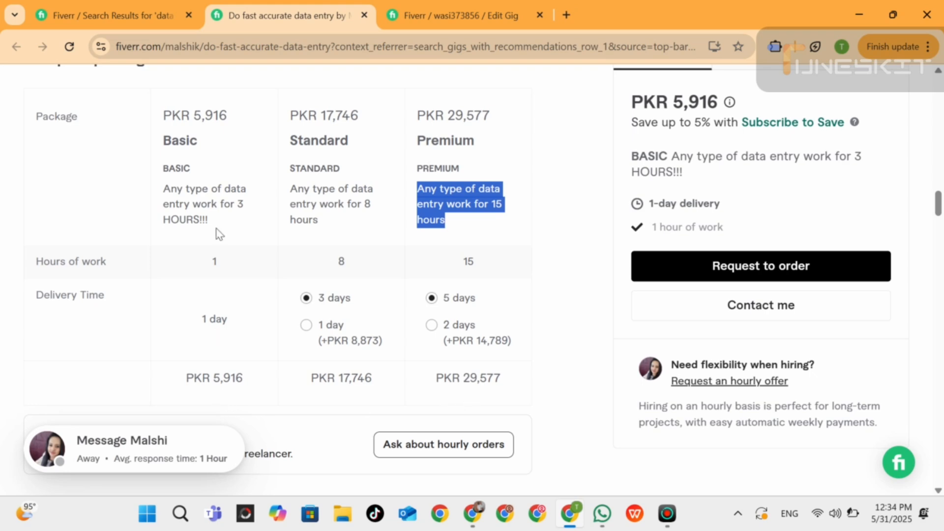
click(449, 13)
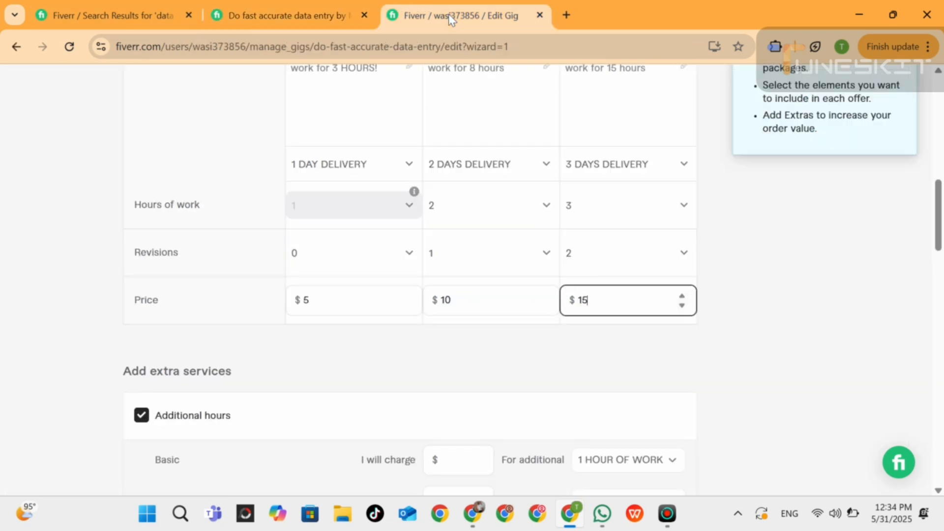
click(497, 357)
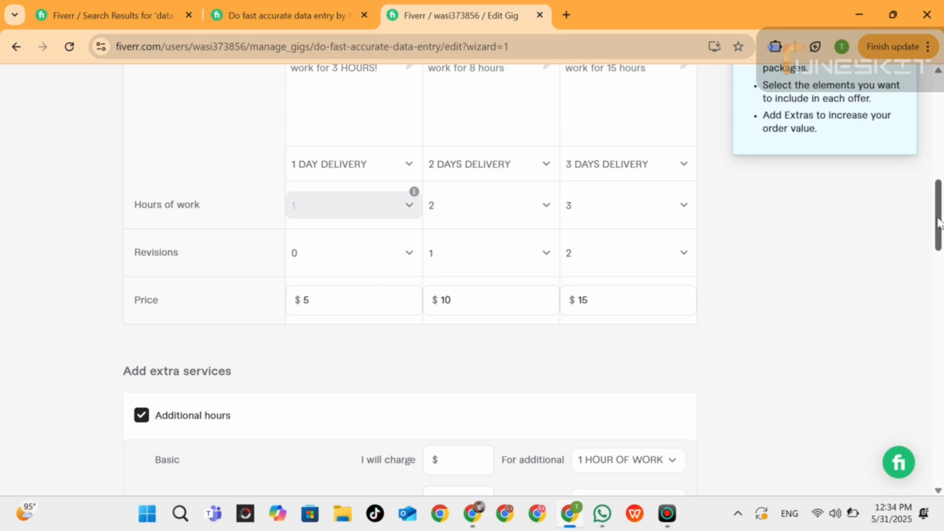
For the Additional hours extra, charge $5 on Basic and $10 for 2 hours of work on Standard.
drag(939, 221, 940, 261)
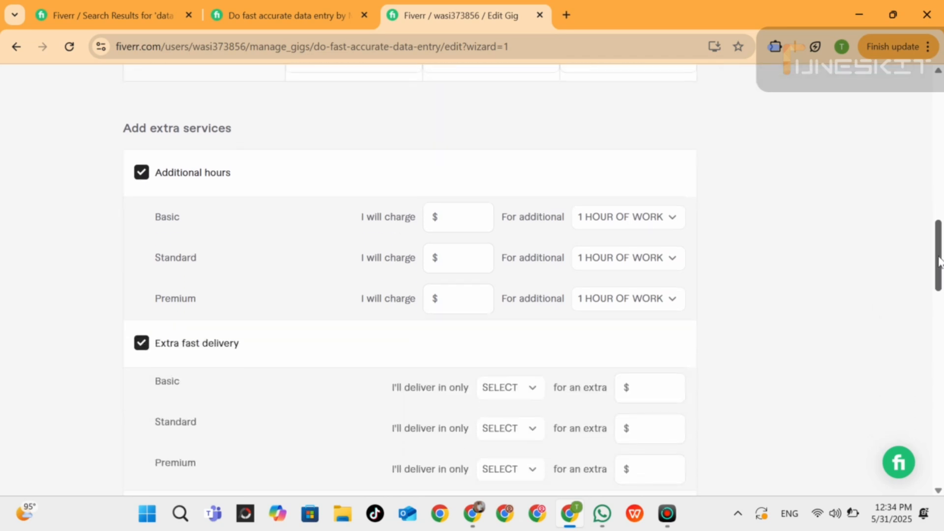
mouse_move(268, 219)
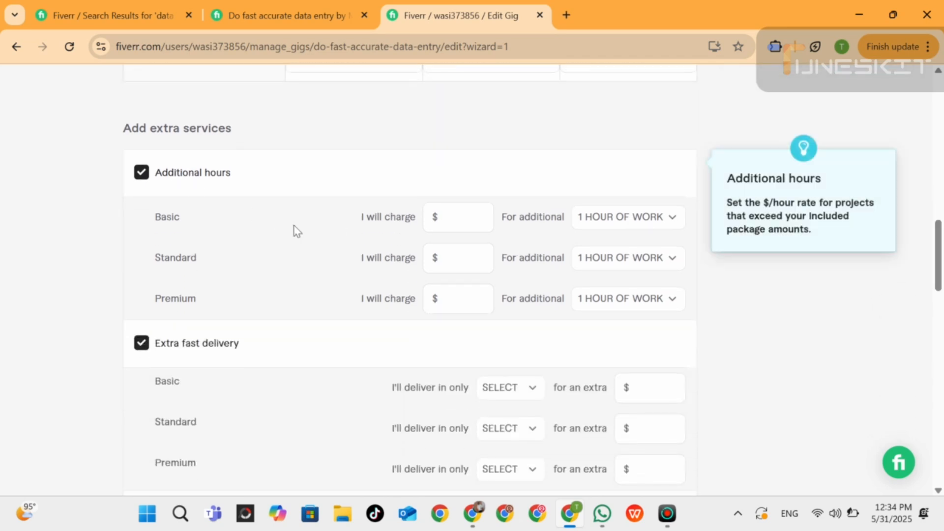
click(479, 214)
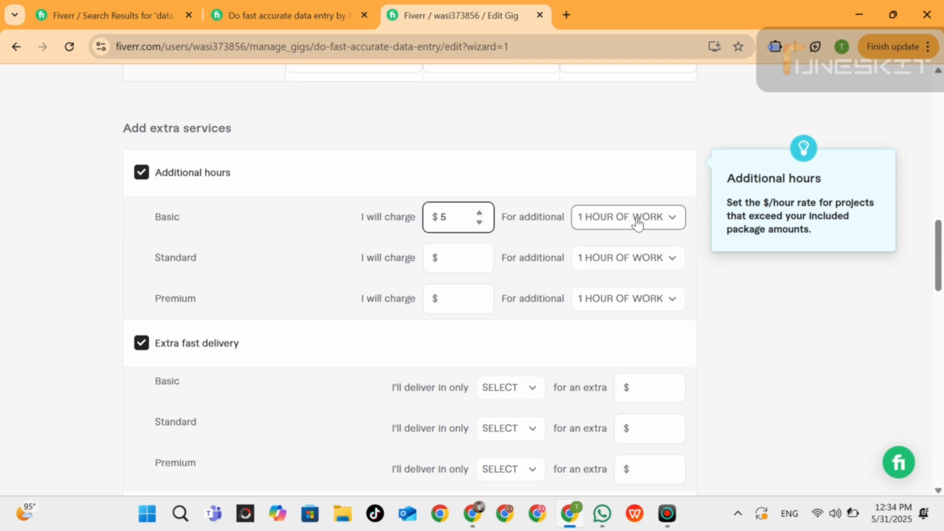
click(485, 251)
text(25)
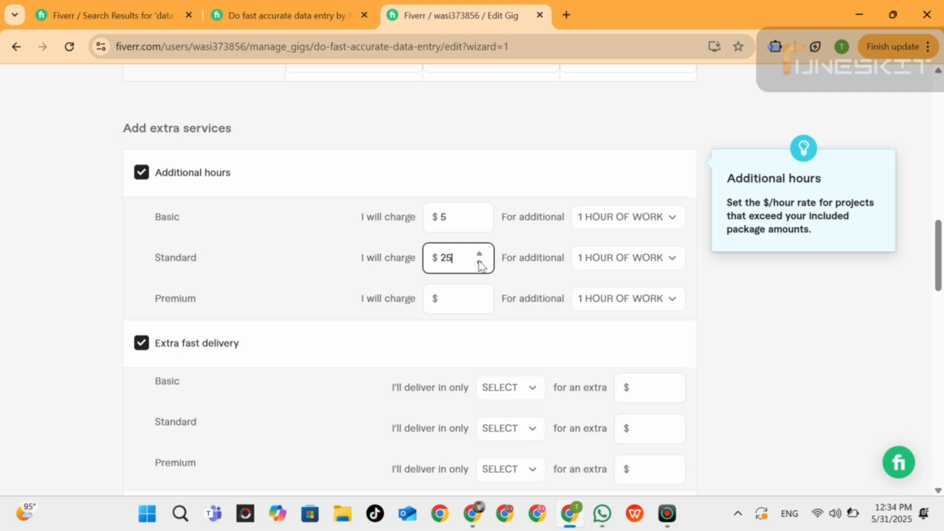
key(BackSpace)
key(BackSpace)
text(10)
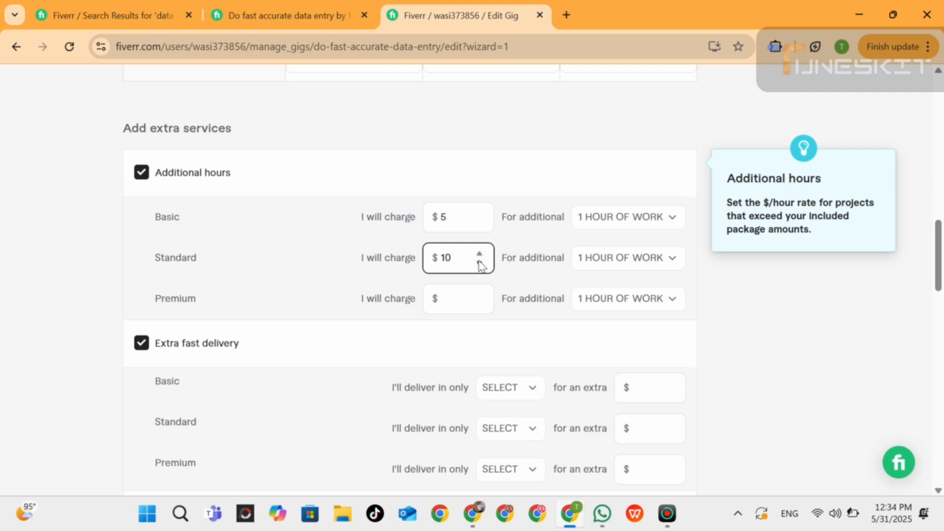
click(672, 258)
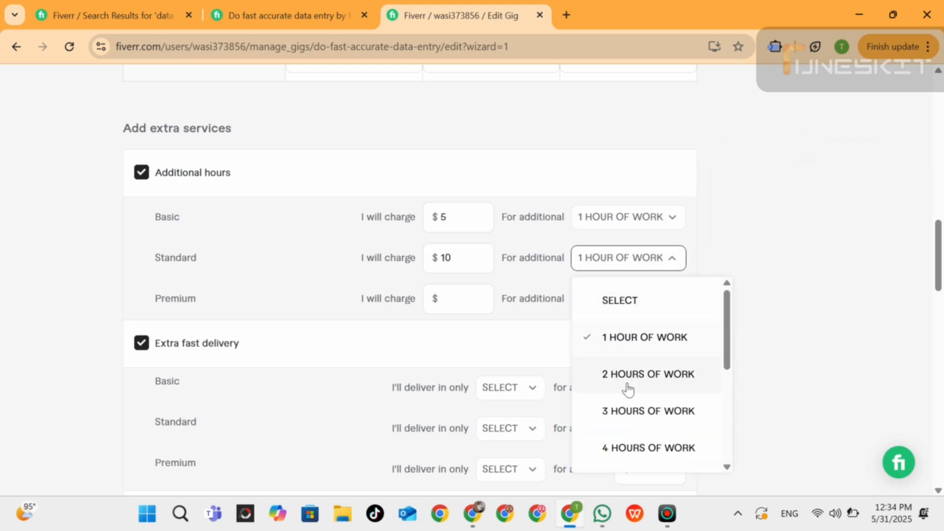
click(629, 389)
Set the Premium Additional hours extra to $15 for 3 hours of work.
click(481, 297)
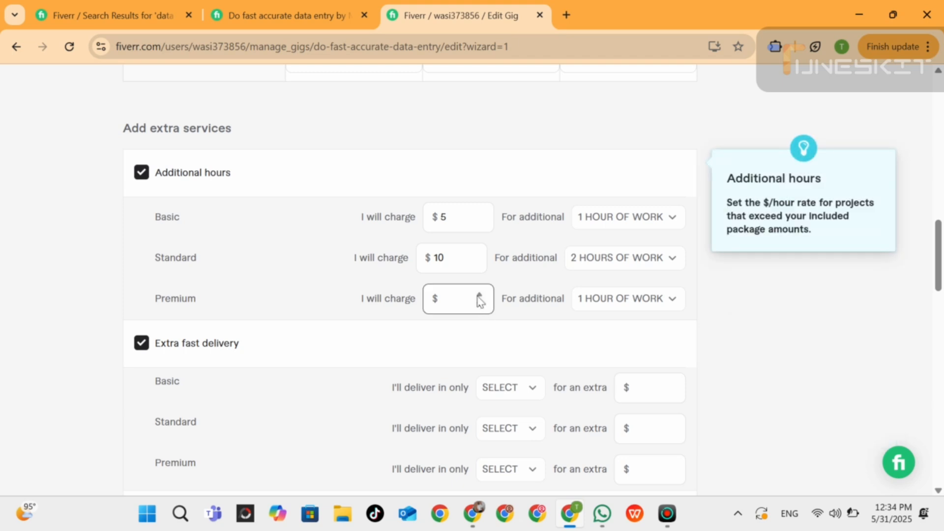
text(15)
click(671, 301)
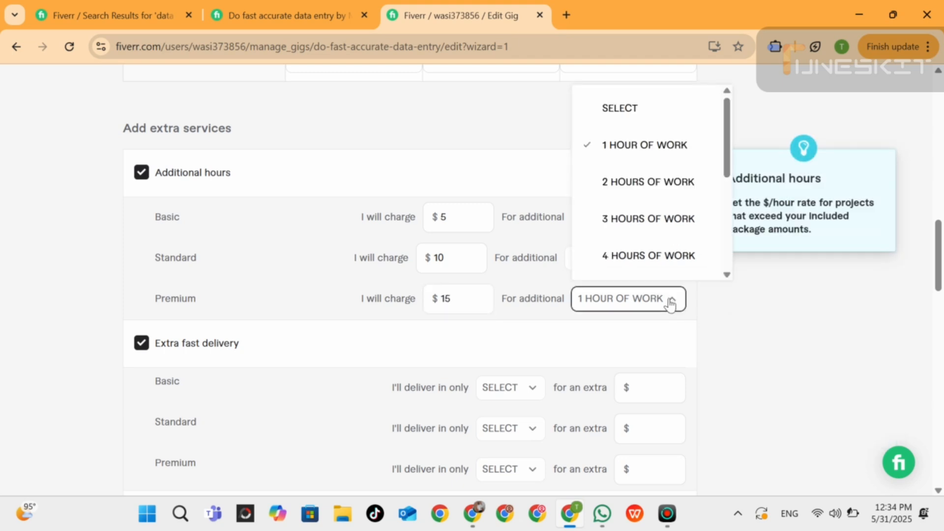
click(645, 219)
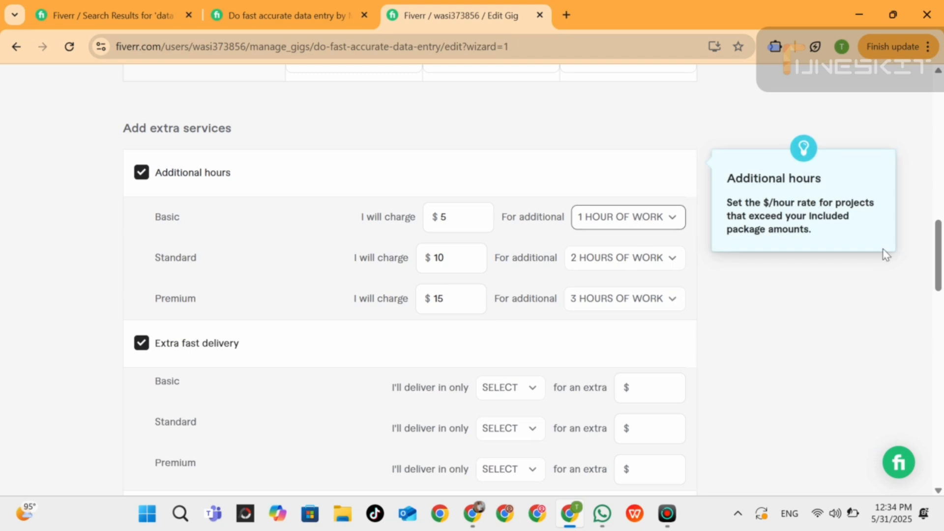
Set the Basic extra fast delivery to 3 days for an extra $15.
drag(940, 256, 940, 278)
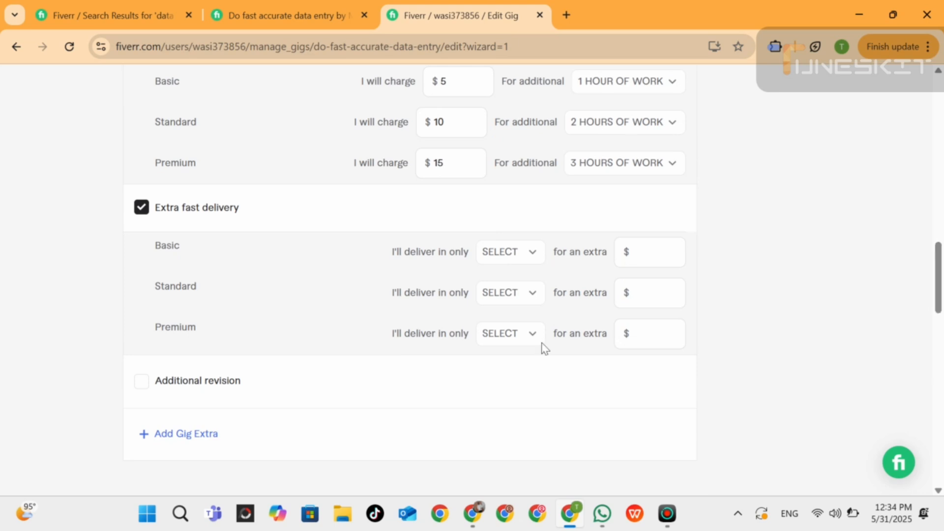
mouse_move(508, 303)
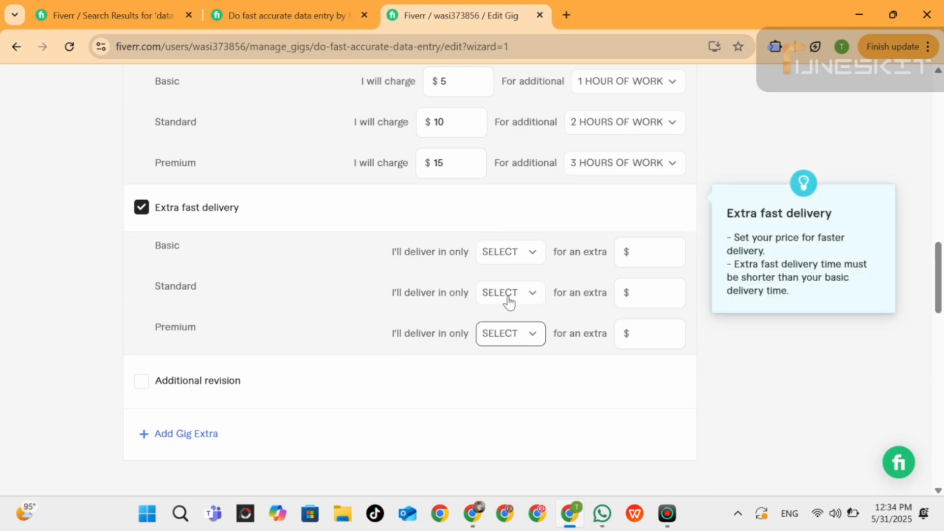
click(530, 260)
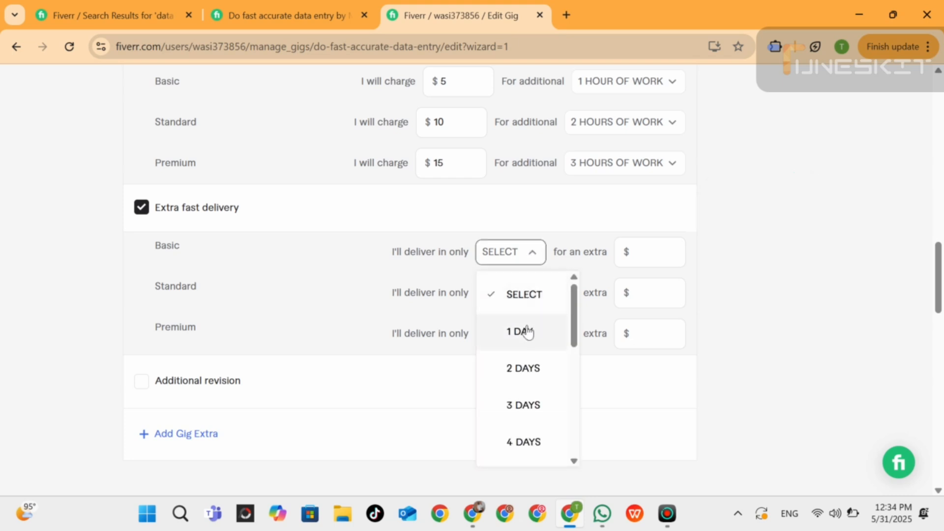
click(527, 405)
click(654, 255)
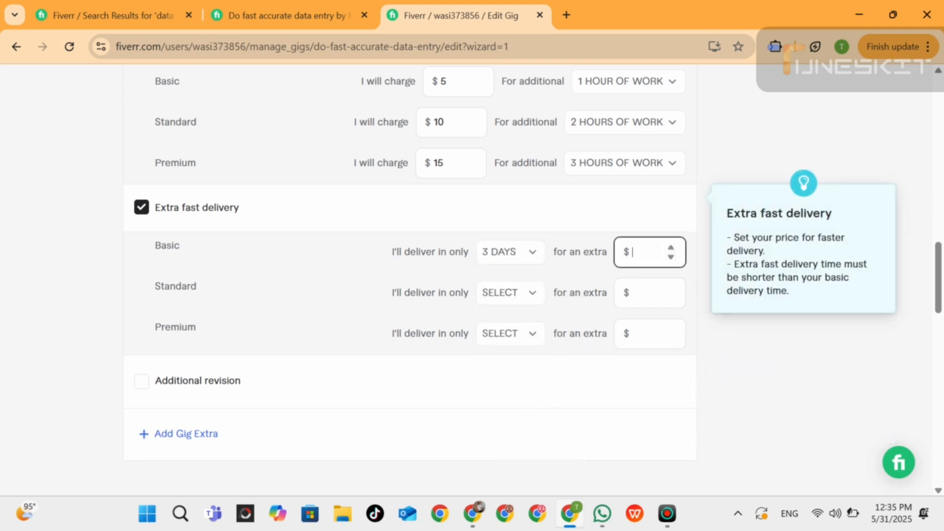
text(15)
Set the Standard extra fast delivery time to 2 days.
click(539, 298)
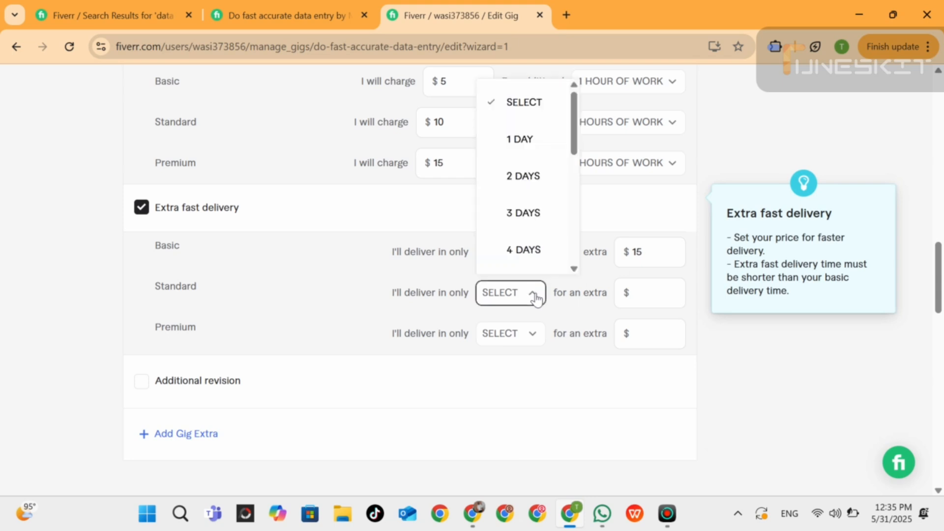
click(525, 178)
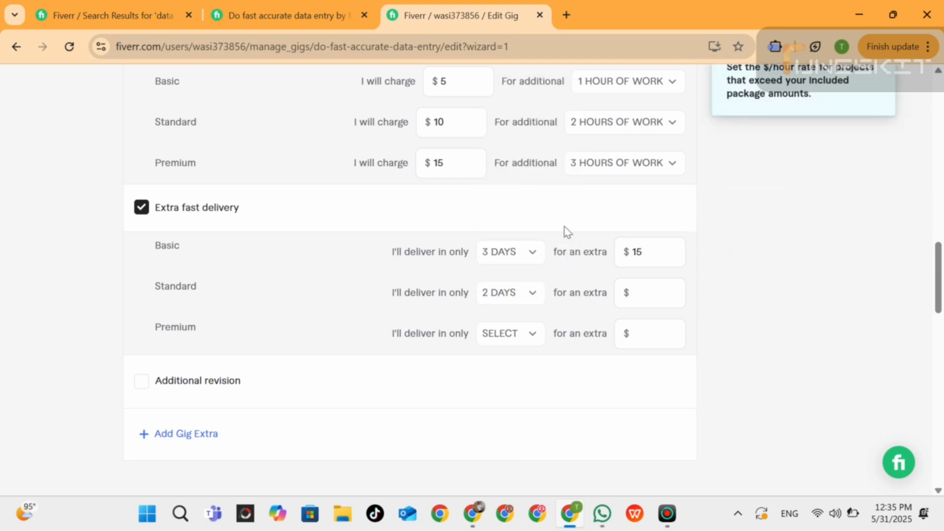
click(639, 293)
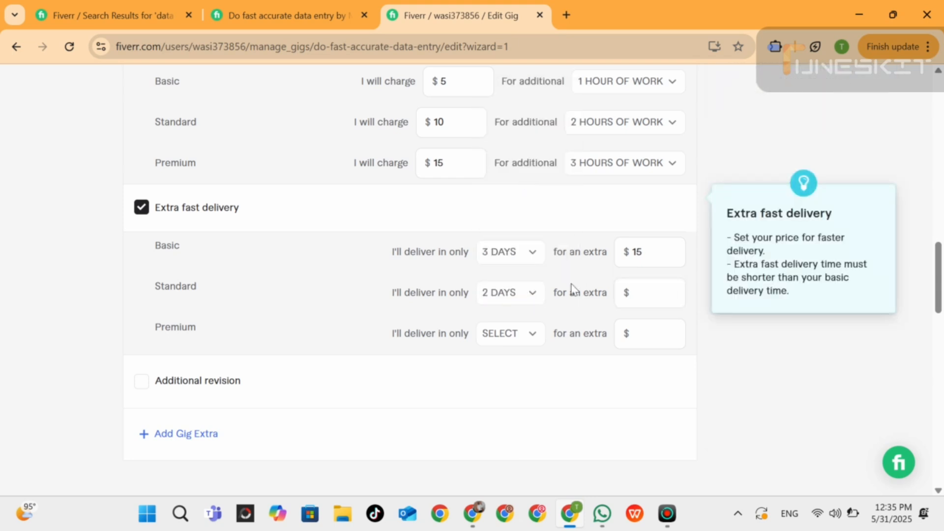
Change the Basic extra fast delivery time to 1 day and charge an extra $20 for the Standard one.
click(533, 260)
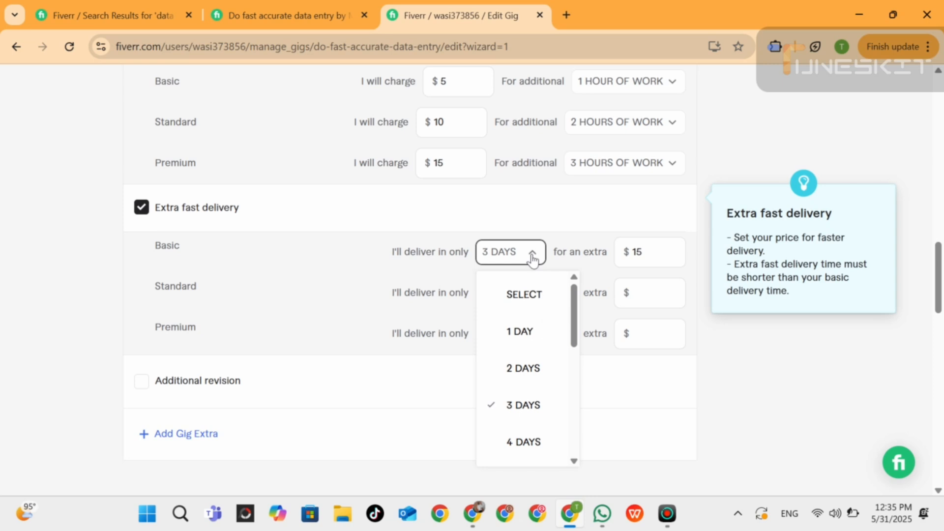
click(520, 334)
click(530, 295)
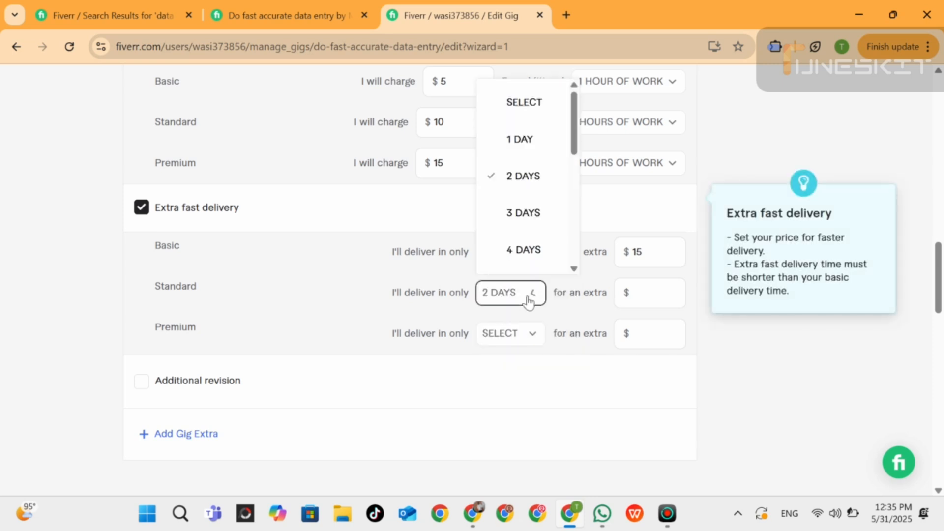
click(644, 293)
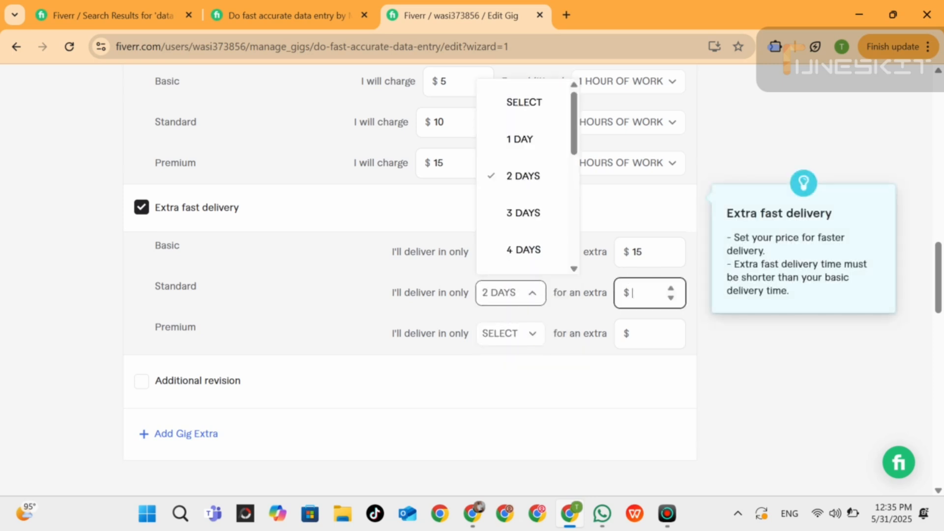
text(15)
click(672, 291)
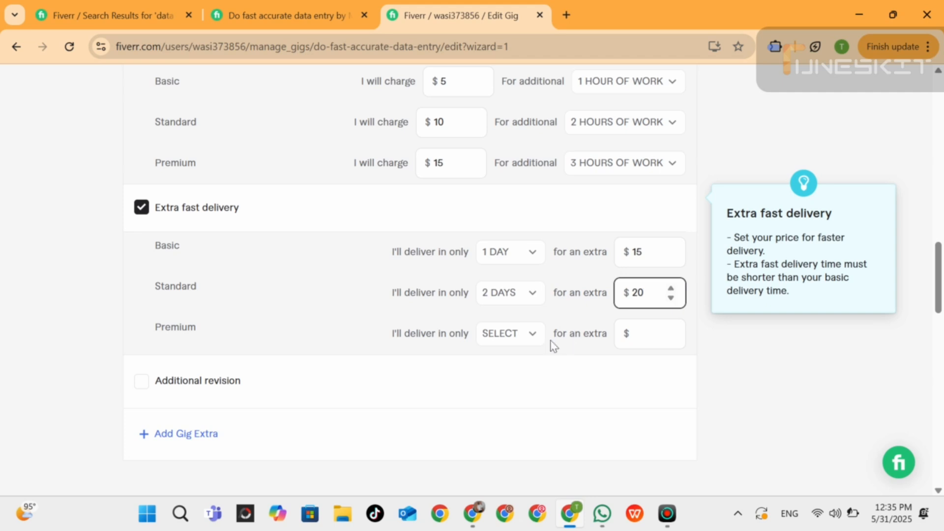
Set the Premium extra fast delivery to 3 days for an extra $30 and submit the pricing page.
click(533, 340)
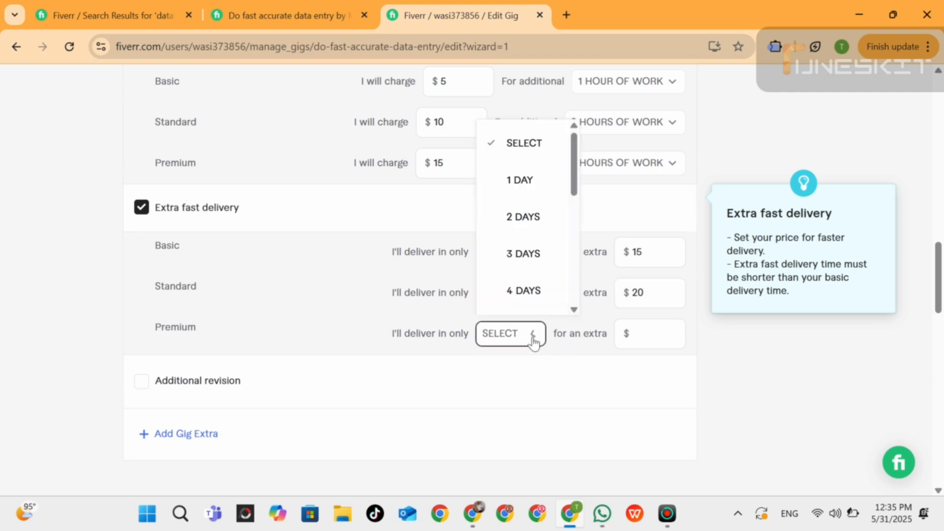
click(523, 263)
click(641, 334)
click(672, 329)
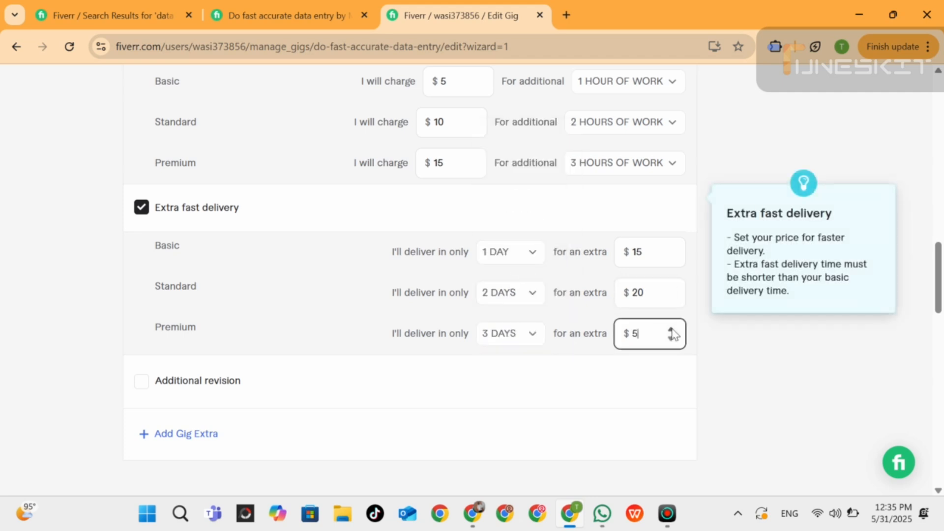
click(672, 328)
click(672, 328)
click(671, 328)
click(671, 328)
click(672, 330)
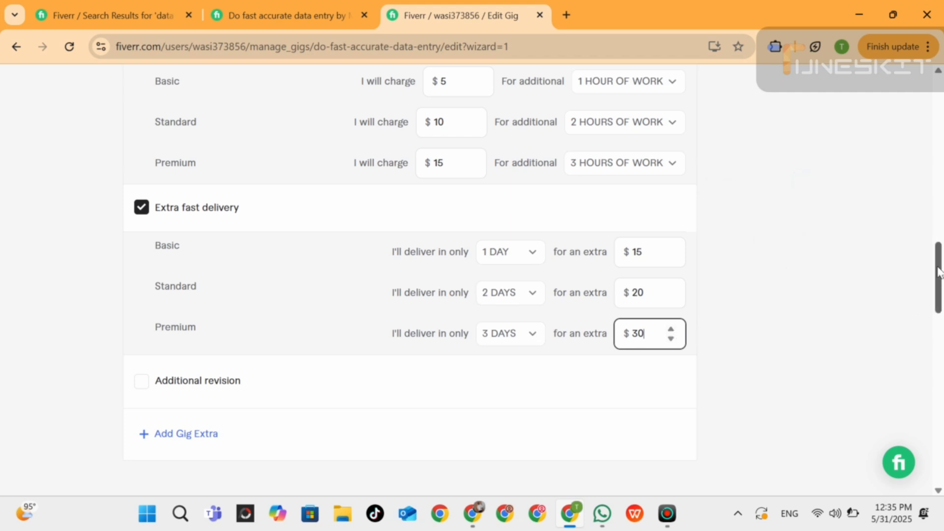
drag(941, 274, 939, 301)
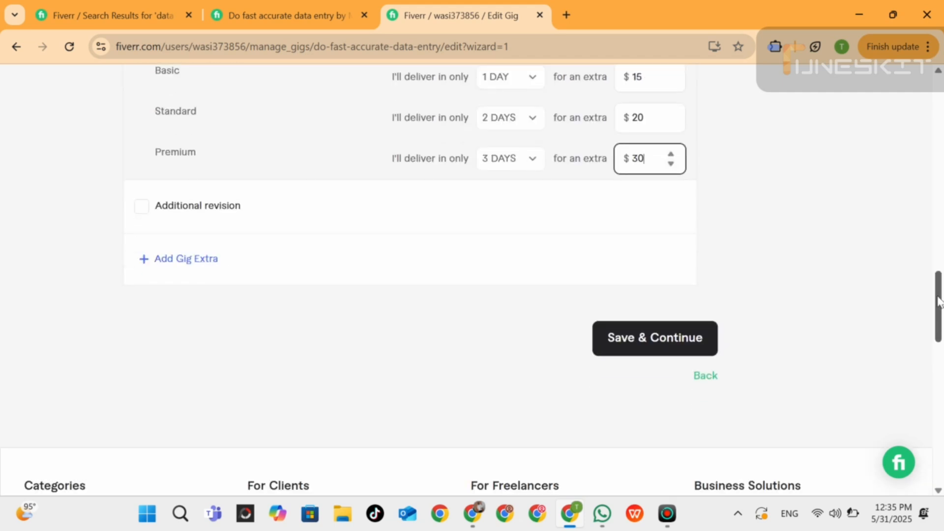
click(626, 344)
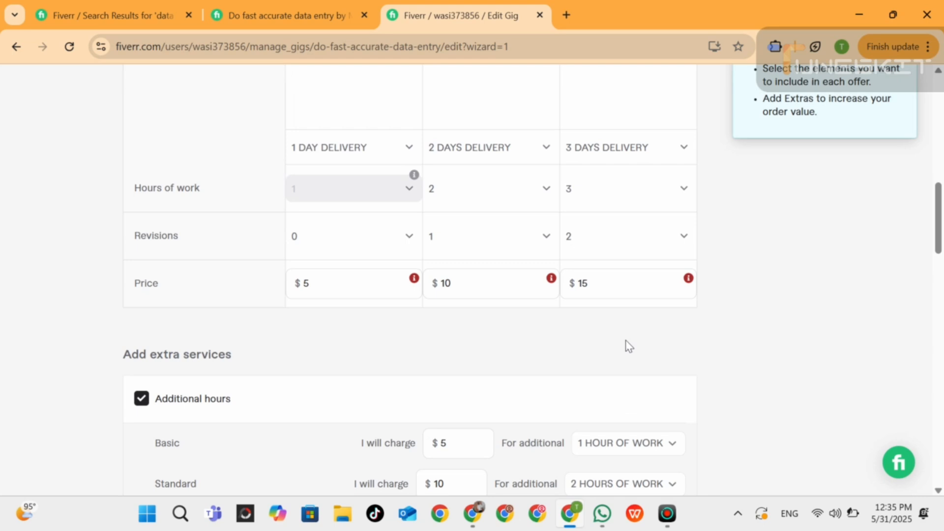
Check the price error on the Basic package and set its price to $20.
mouse_move(417, 280)
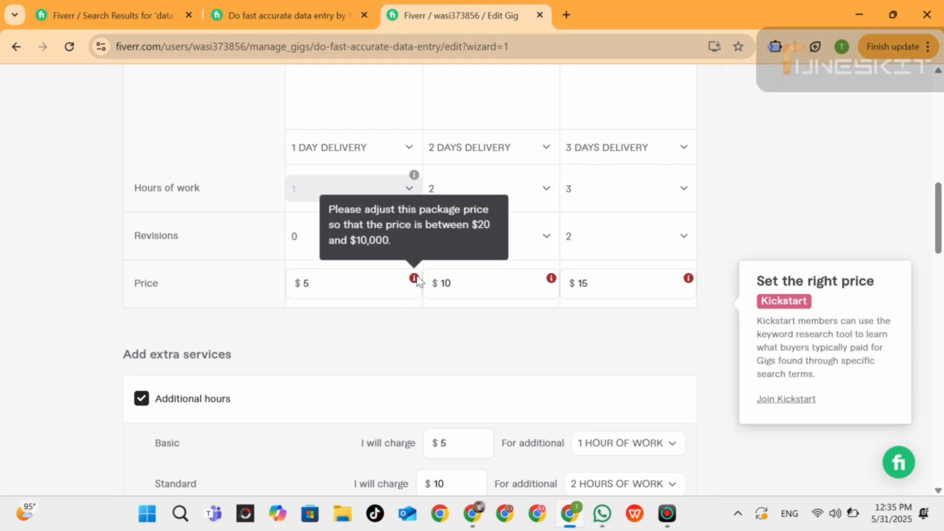
click(413, 282)
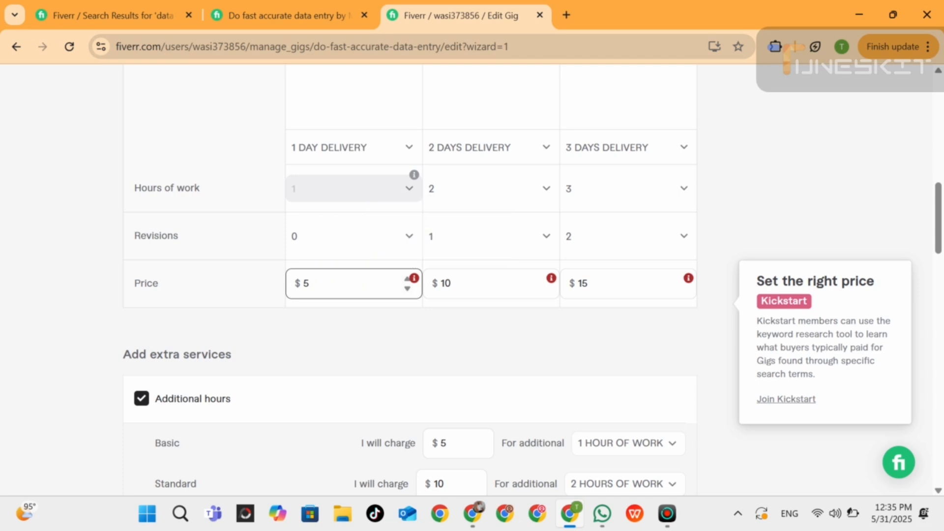
key(BackSpace)
text(20)
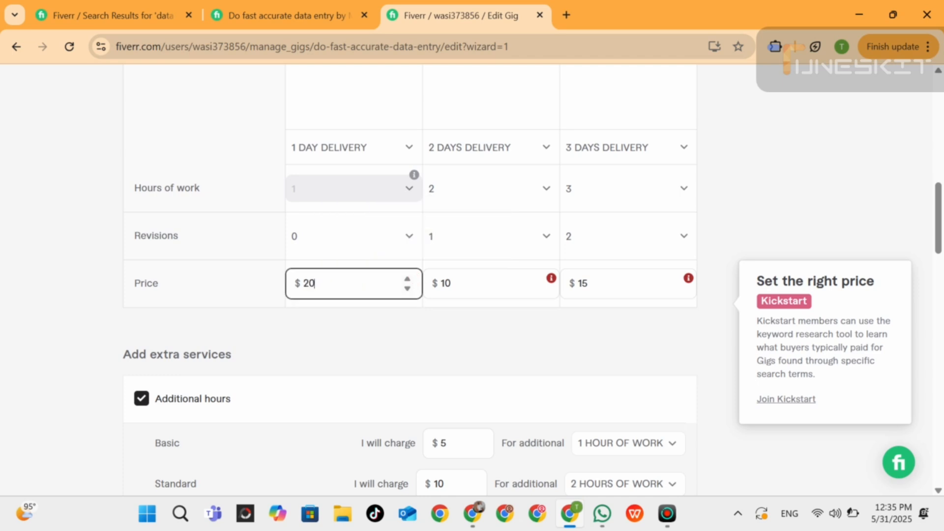
Set the Standard package price to $30.
click(485, 284)
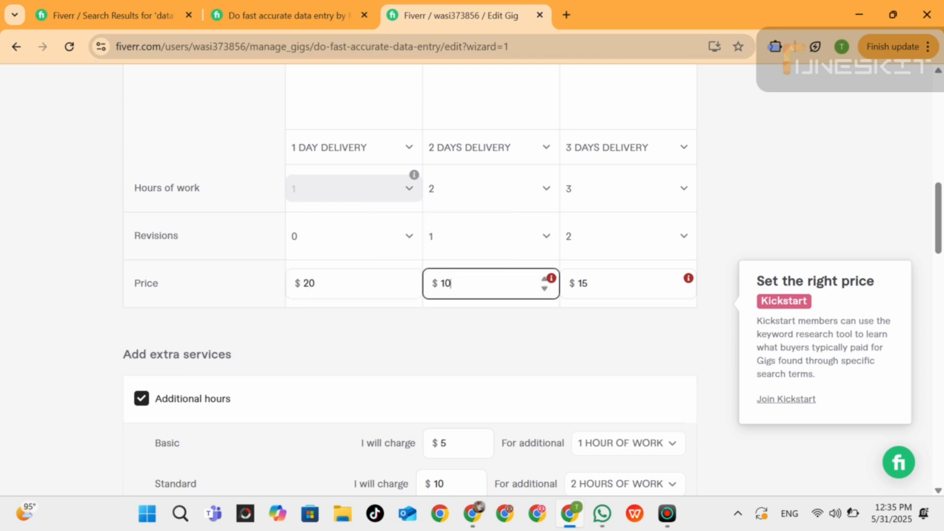
click(551, 280)
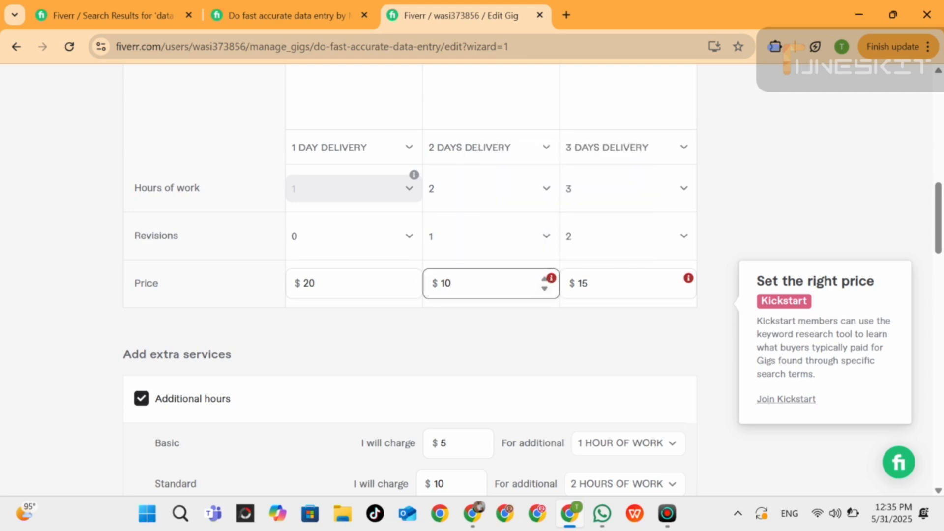
click(475, 284)
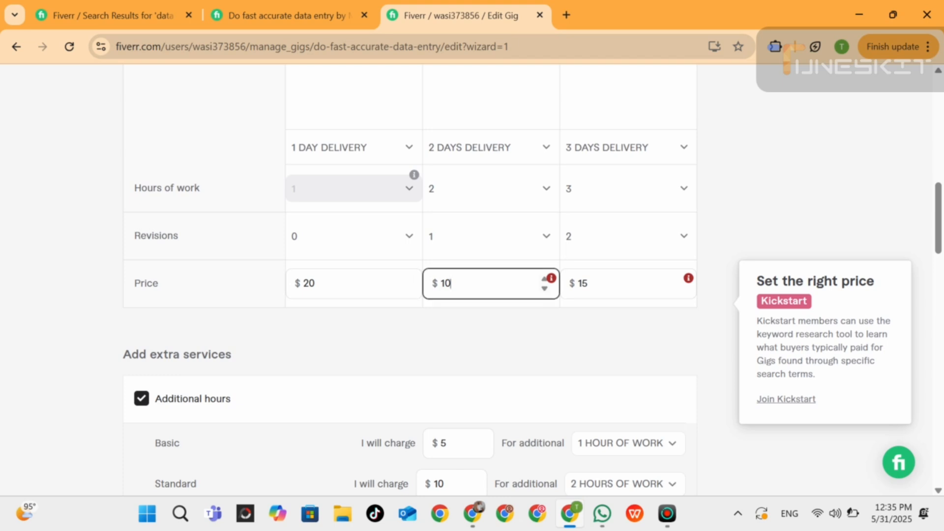
key(BackSpace)
text(30)
Set the Premium package price to $50 and submit the pricing page again.
click(612, 284)
key(BackSpace)
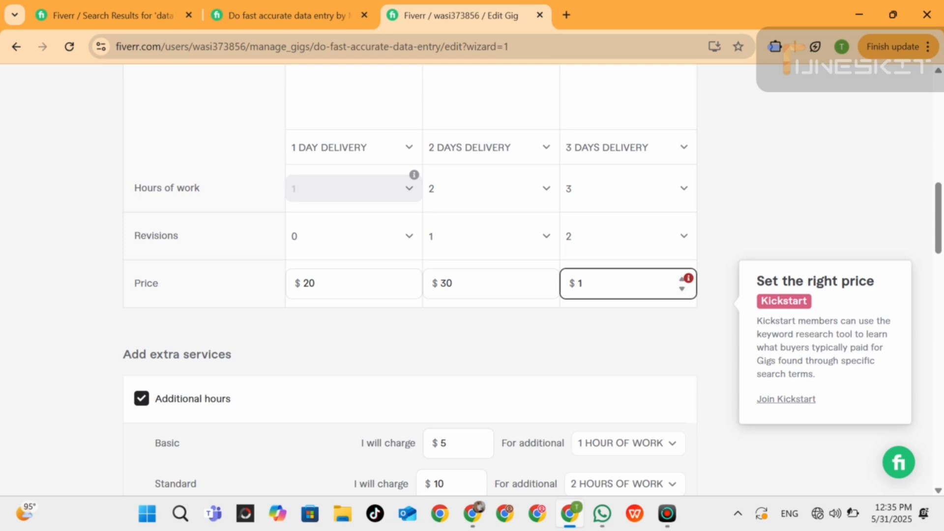
text(50)
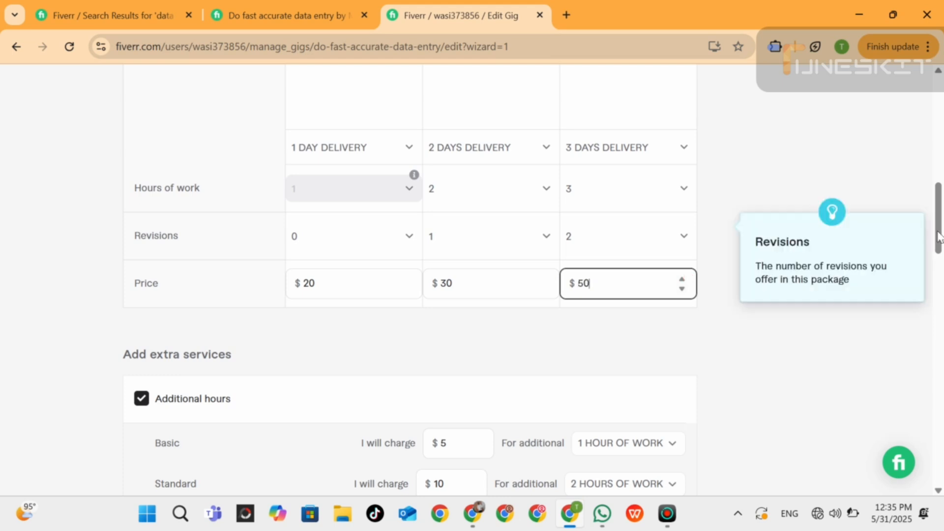
drag(938, 212, 939, 305)
click(693, 314)
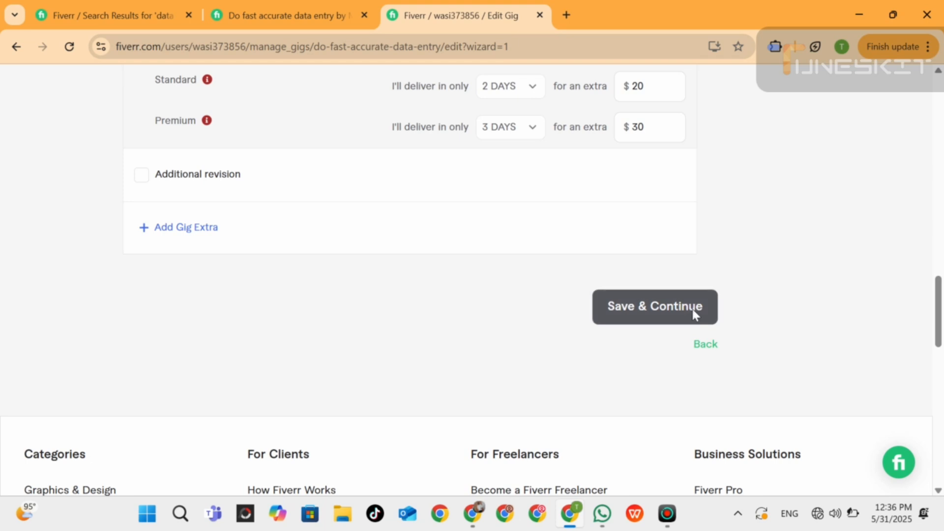
Check the extra fast delivery error and set the Basic package's delivery time to 4 days.
mouse_move(190, 281)
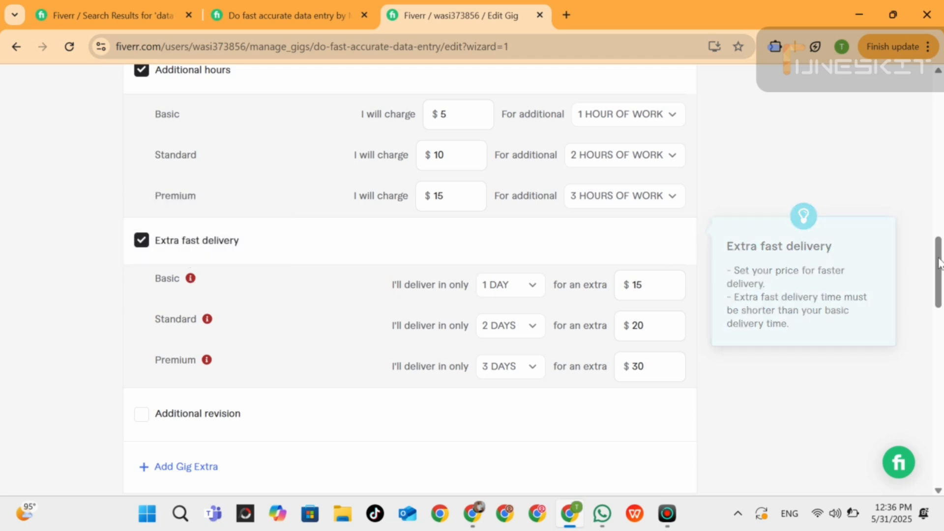
drag(940, 260, 940, 186)
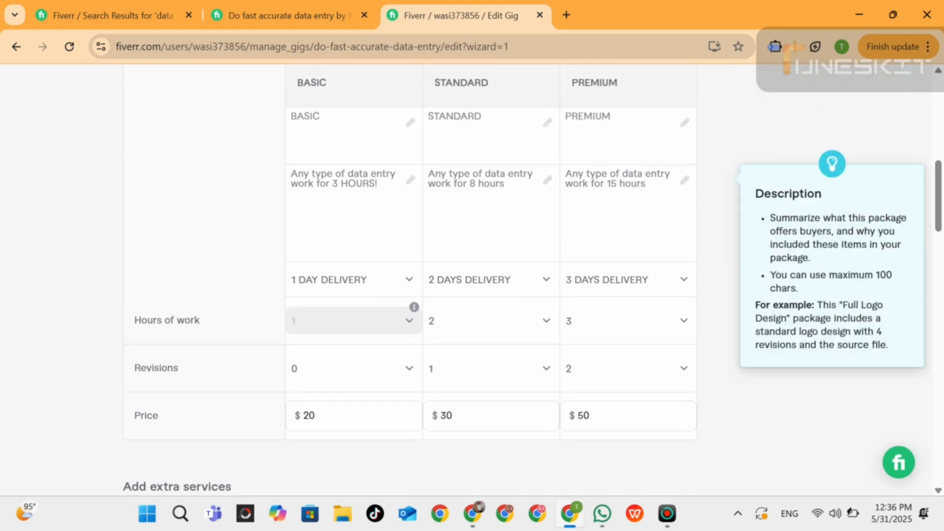
click(410, 280)
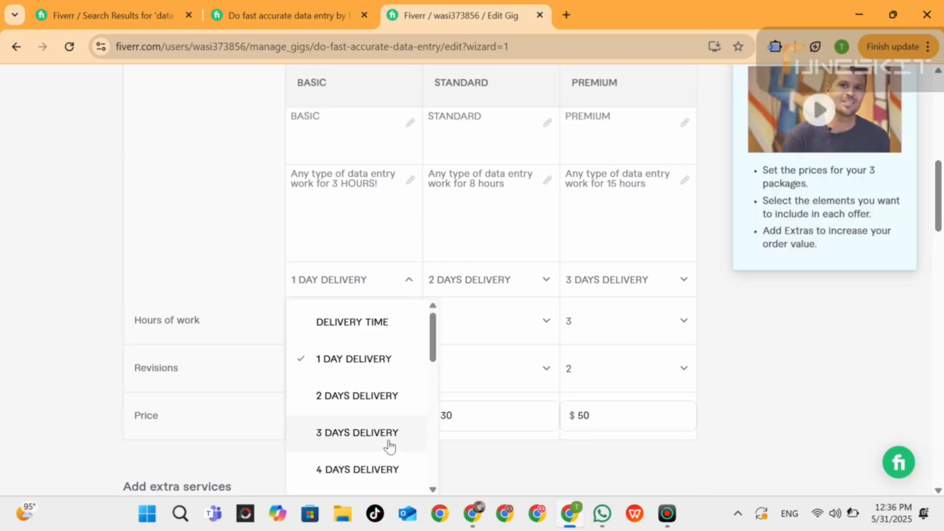
drag(434, 354, 433, 377)
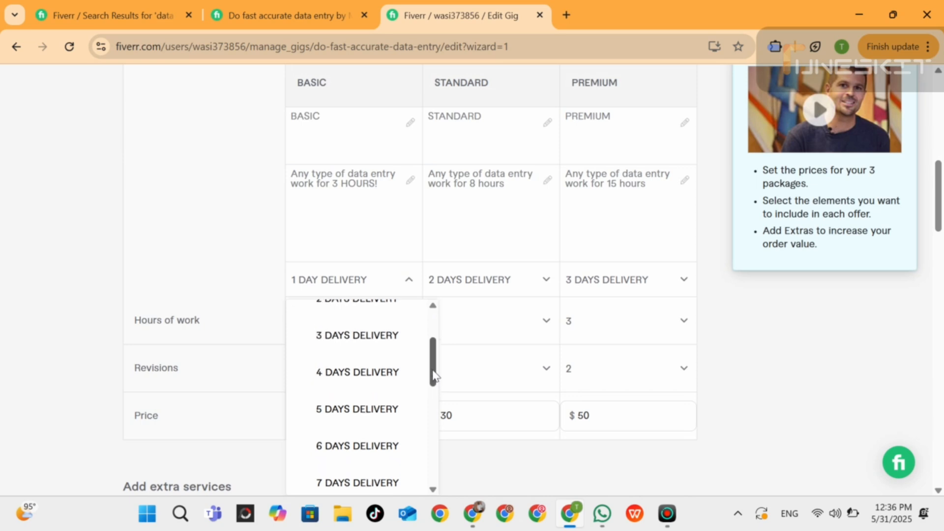
click(380, 374)
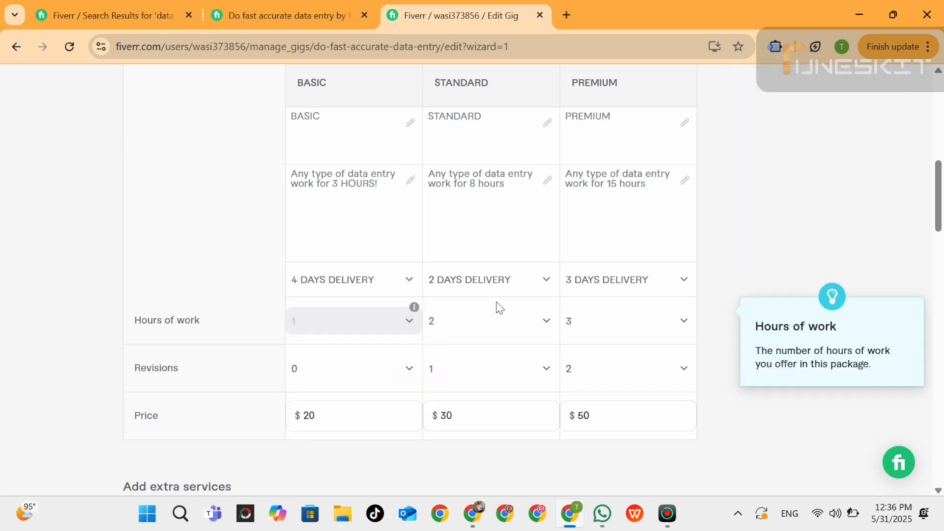
Set the package delivery time to 7 days for Standard and 10 days for Premium.
click(521, 290)
drag(571, 340, 577, 388)
click(491, 374)
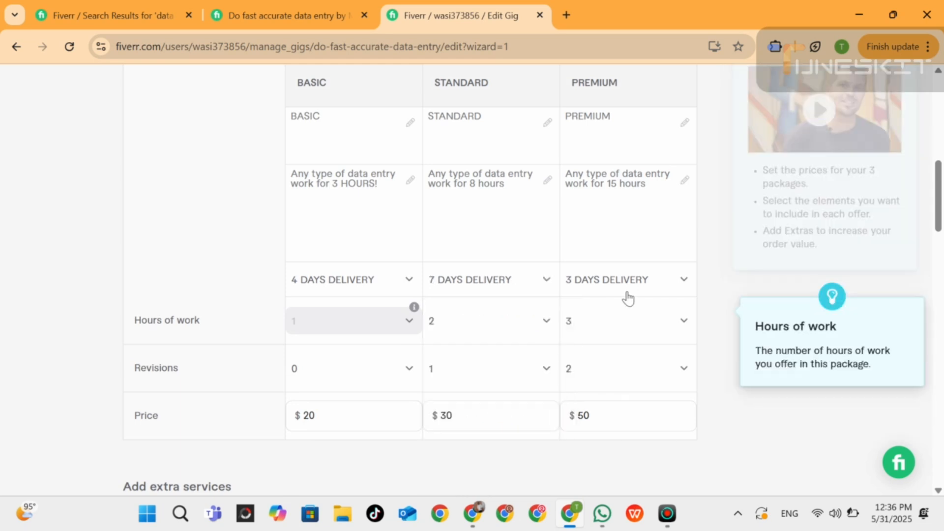
click(651, 287)
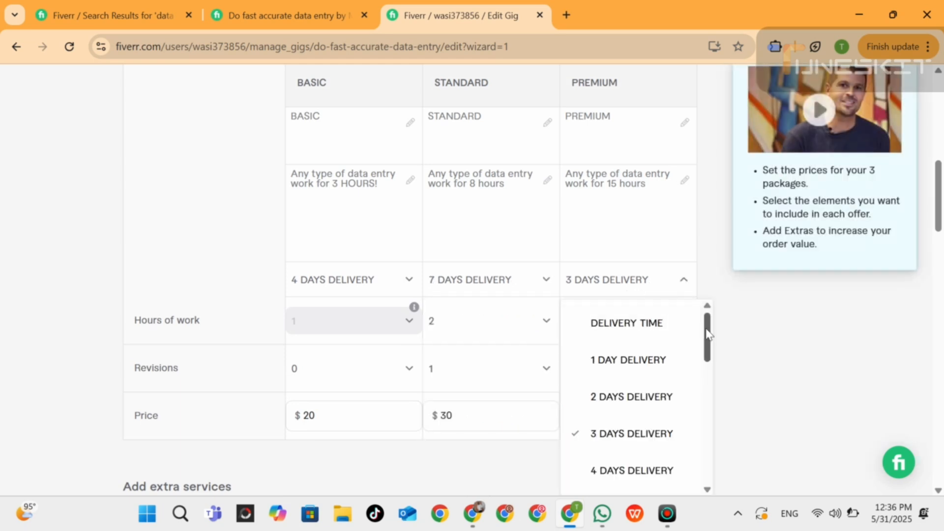
drag(708, 331, 719, 396)
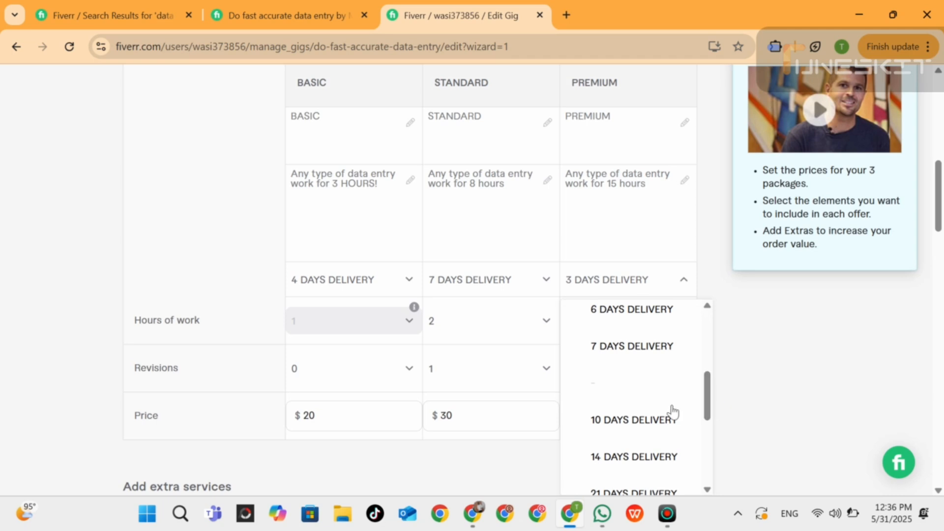
click(645, 421)
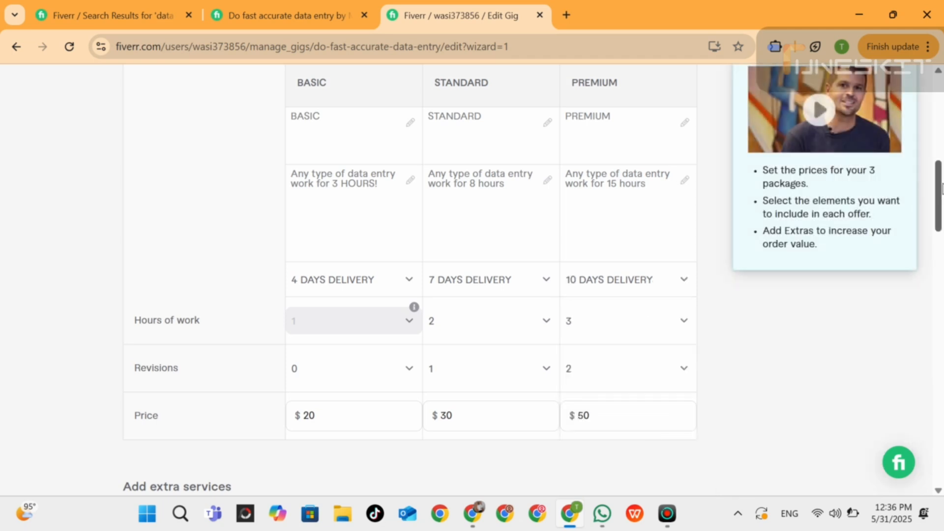
drag(941, 189, 941, 290)
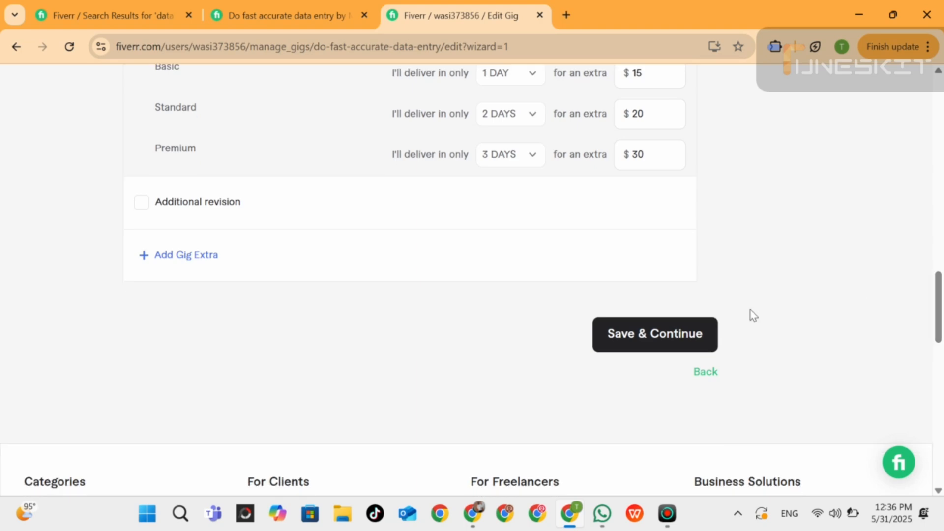
Save the pricing page and continue to the Gig's description editor.
click(649, 334)
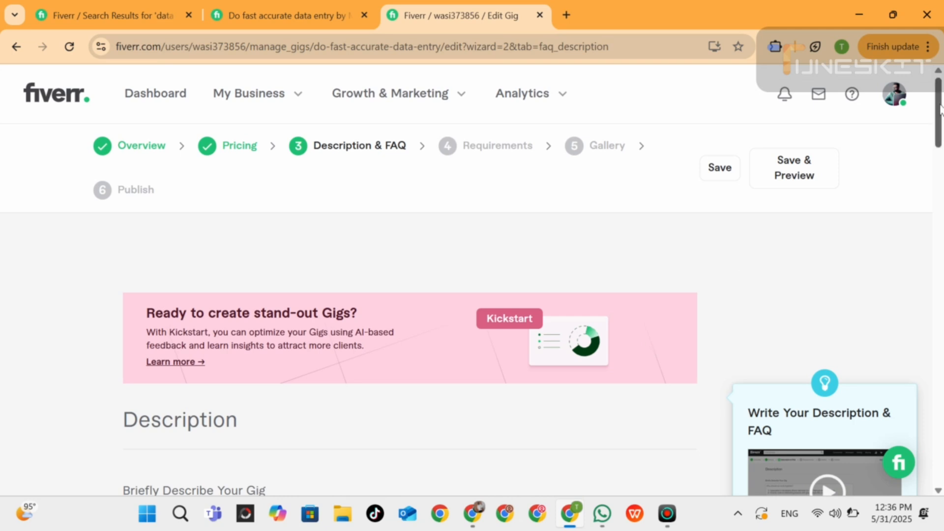
drag(940, 110, 940, 164)
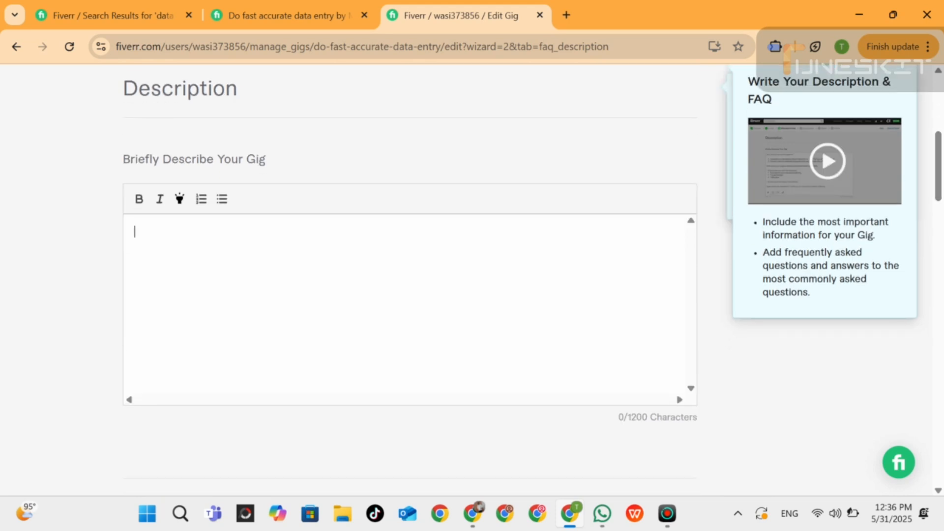
Switch to ChatGPT and submit "im creating gig on fiver about data entry, please write description for 800 character, also include skills about data entry".
click(472, 513)
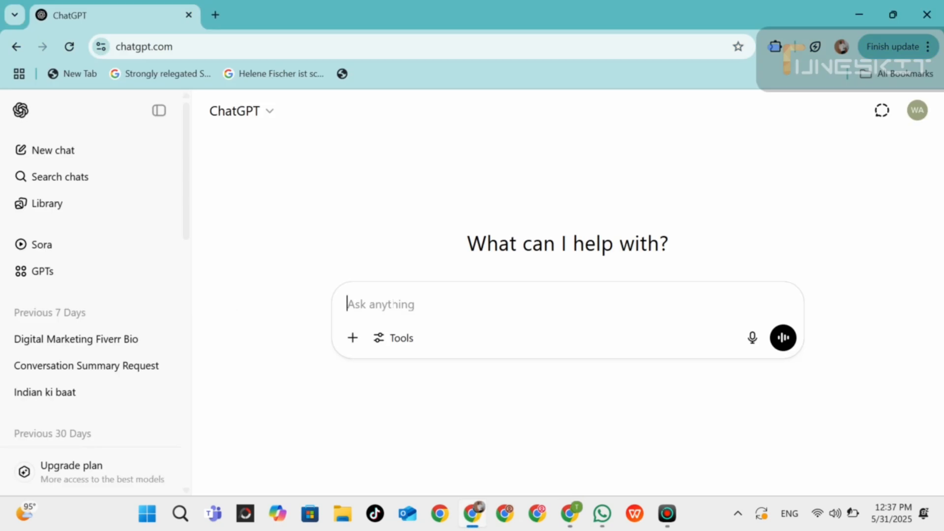
text(im c)
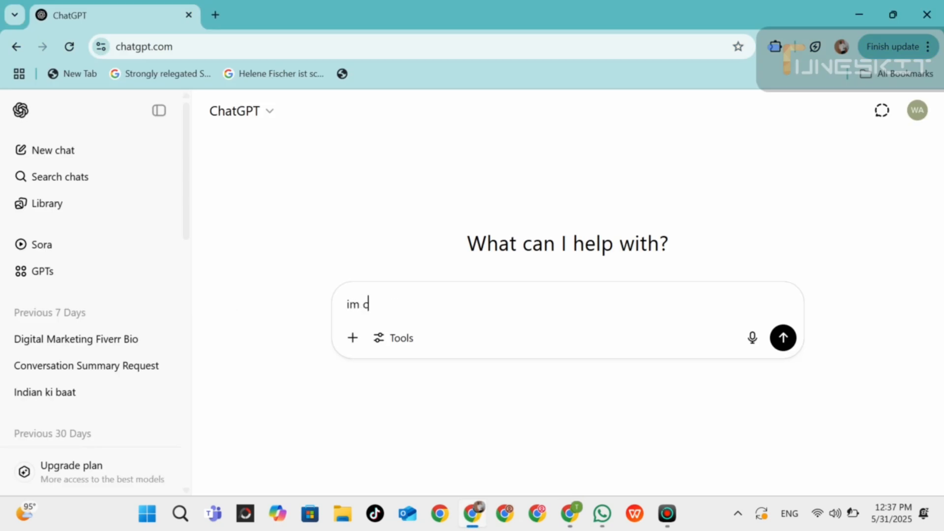
text(reating)
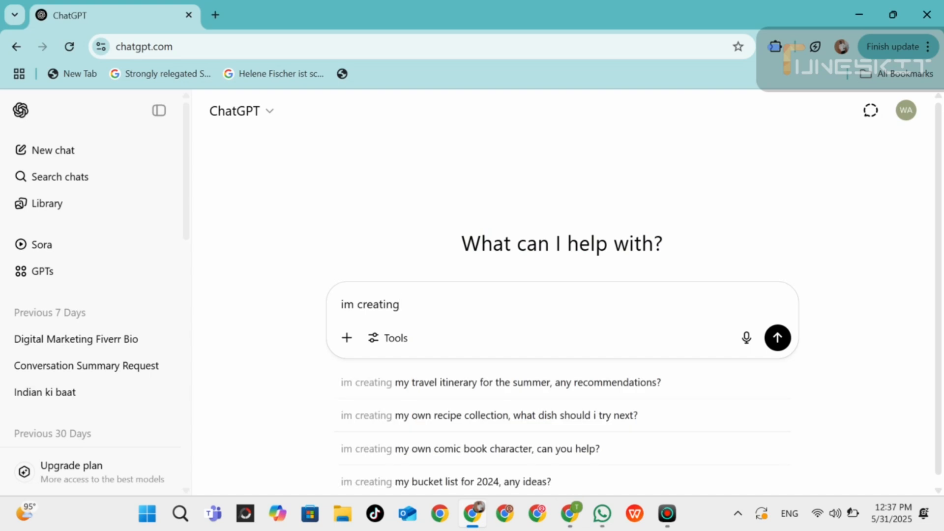
text( gig on )
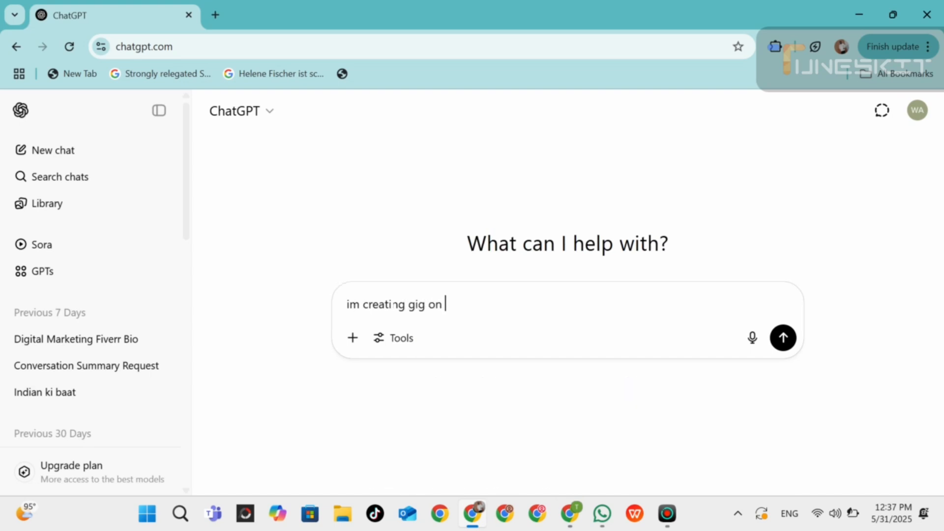
text(fiver about data en)
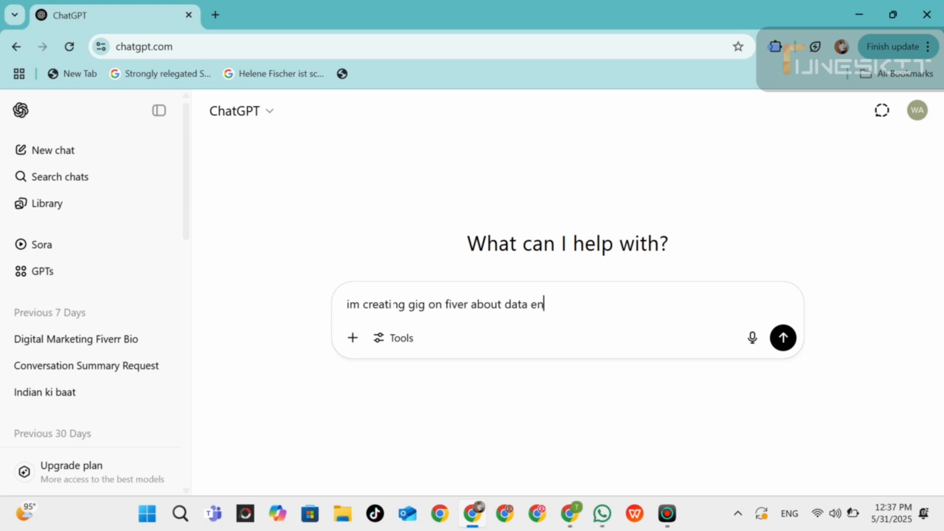
text(try, please w)
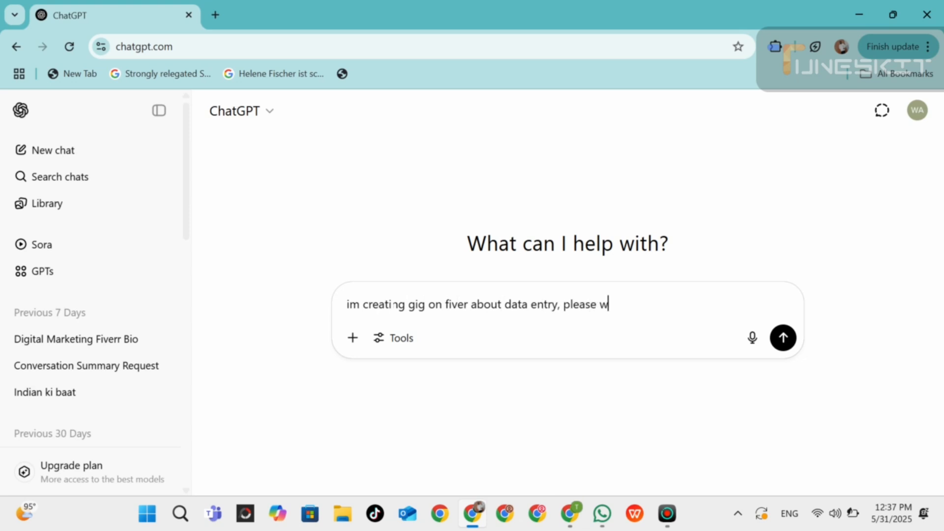
text(rite description for)
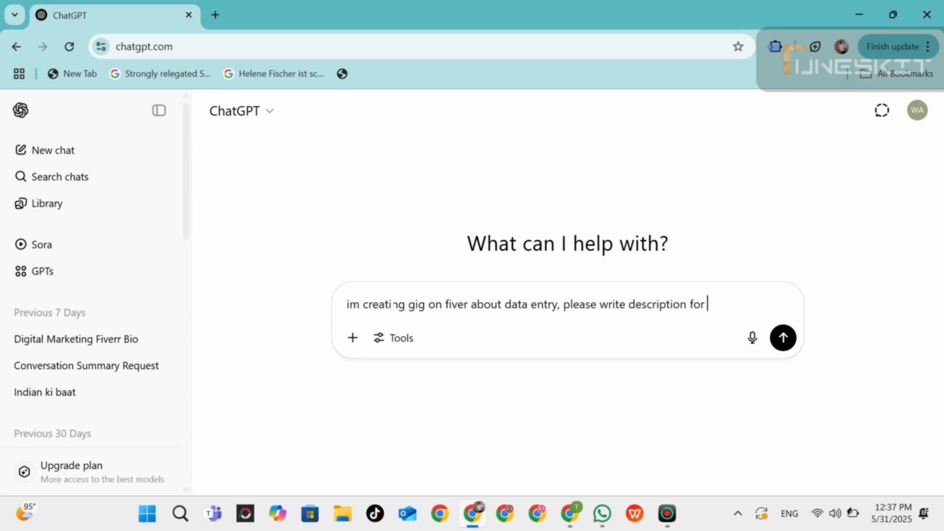
text( 800 charac)
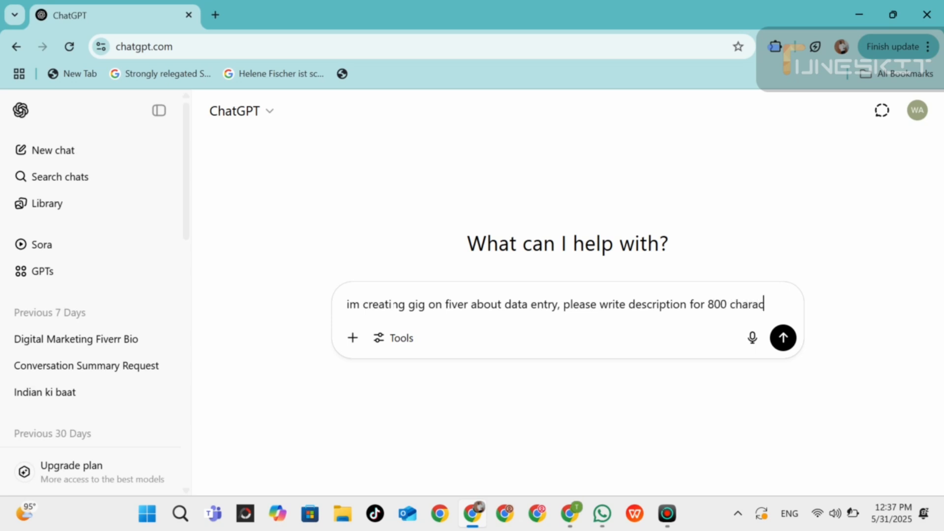
text(ter, also)
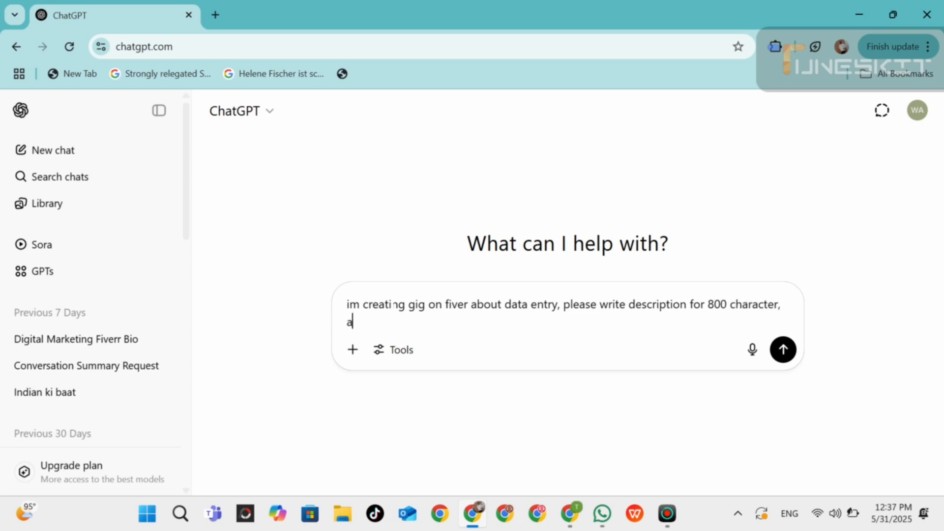
text( include skills)
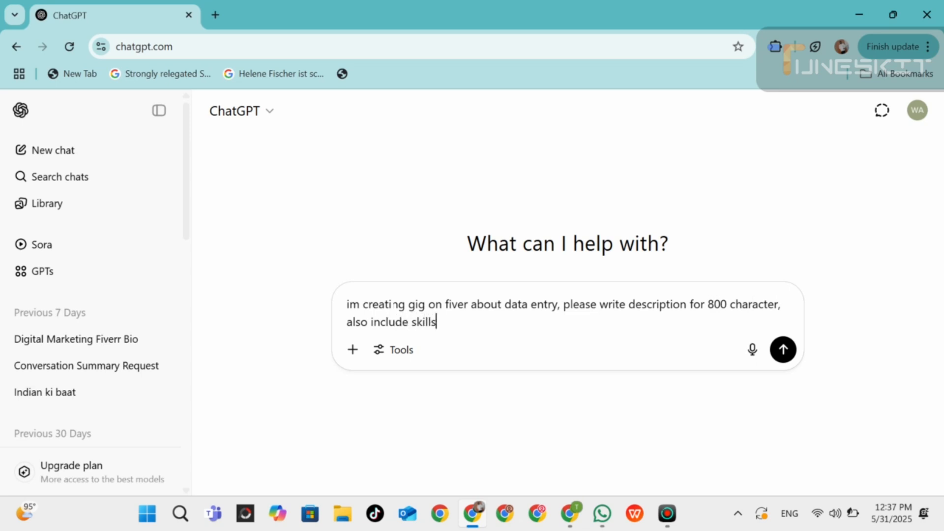
text( about data entry)
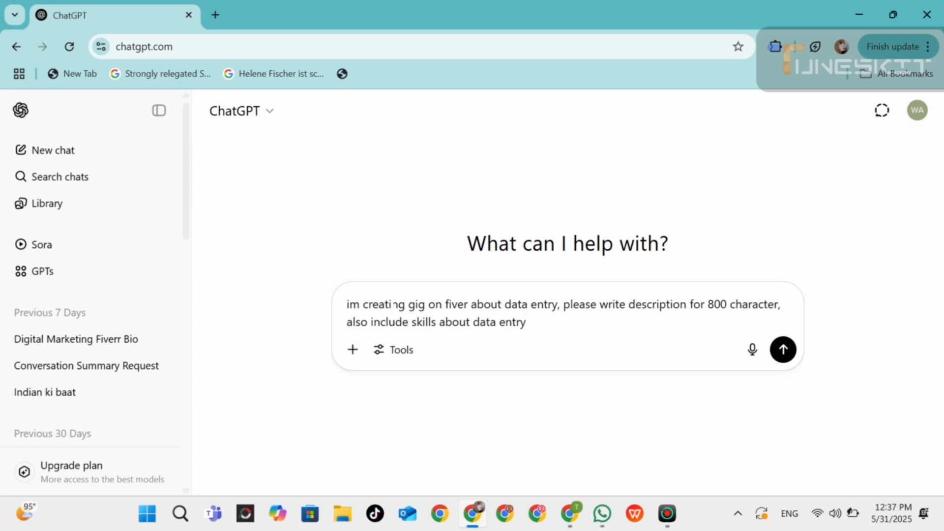
key(Return)
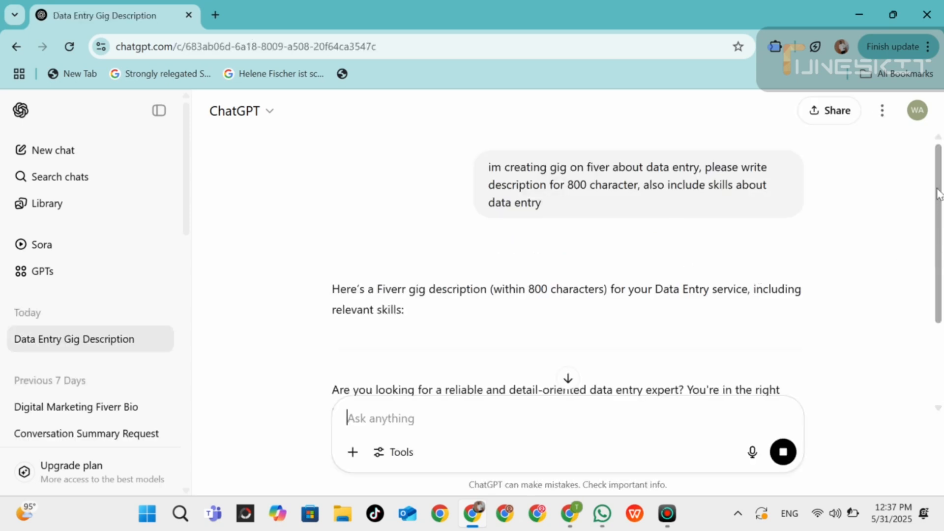
Copy the generated description, from "Are you looking for" through the "top priority!" line, and paste it into the Fiverr Gig description.
drag(939, 181, 943, 304)
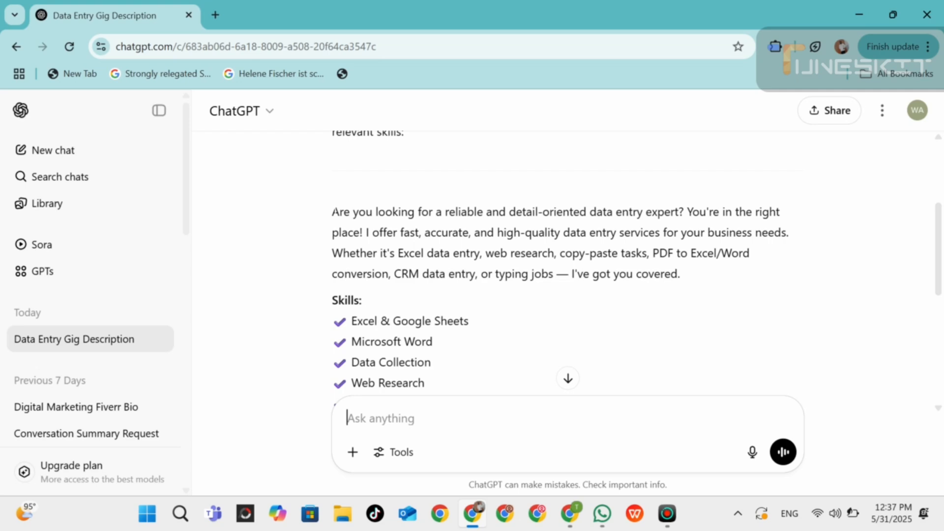
drag(333, 212, 789, 299)
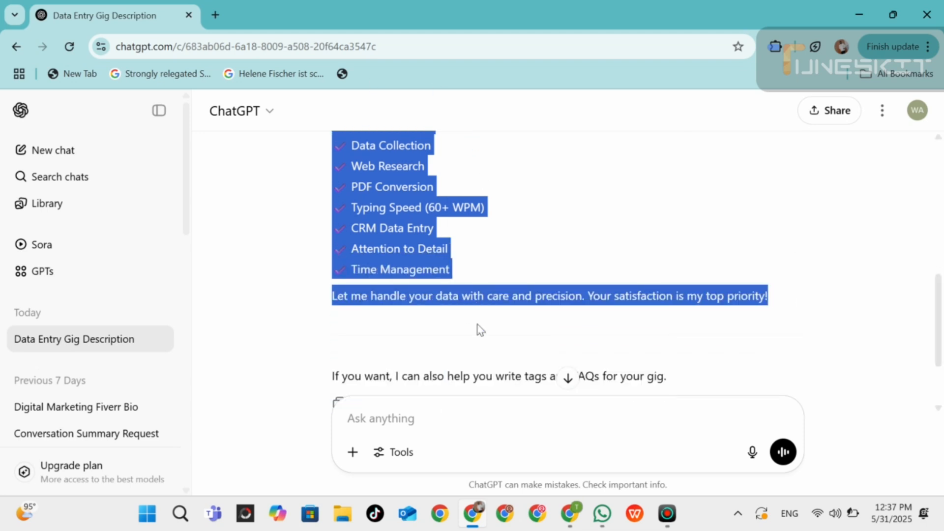
click(578, 519)
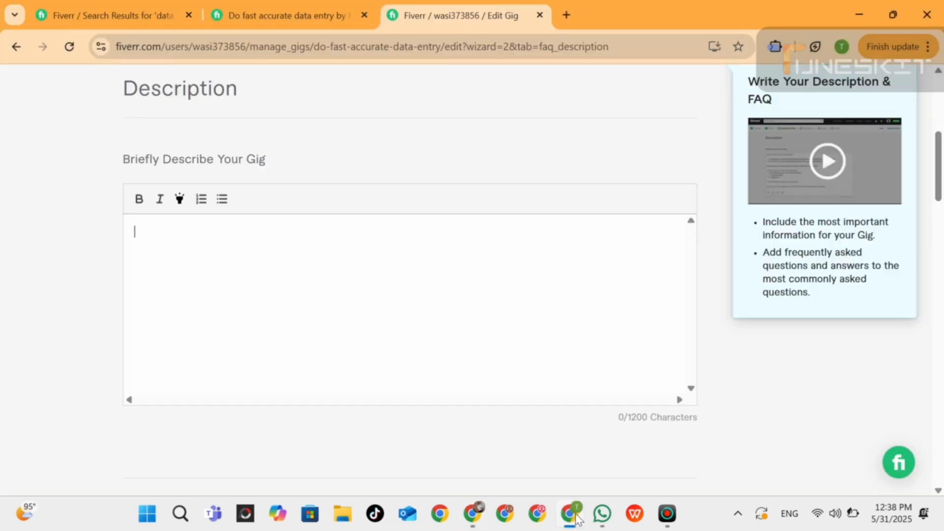
key(ctrl+v)
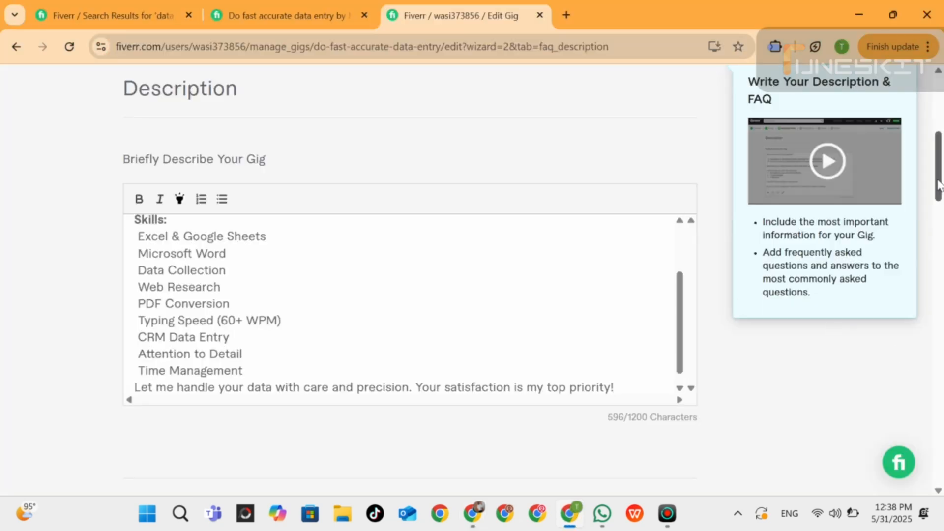
Add the FAQ "Do you know english ?" with the answer "yes", then save the description page and continue.
drag(939, 182, 942, 317)
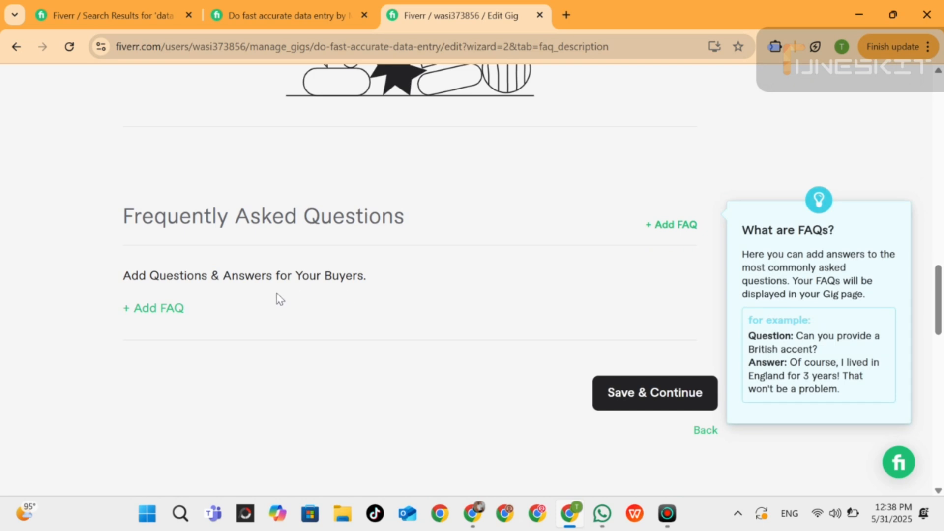
click(167, 309)
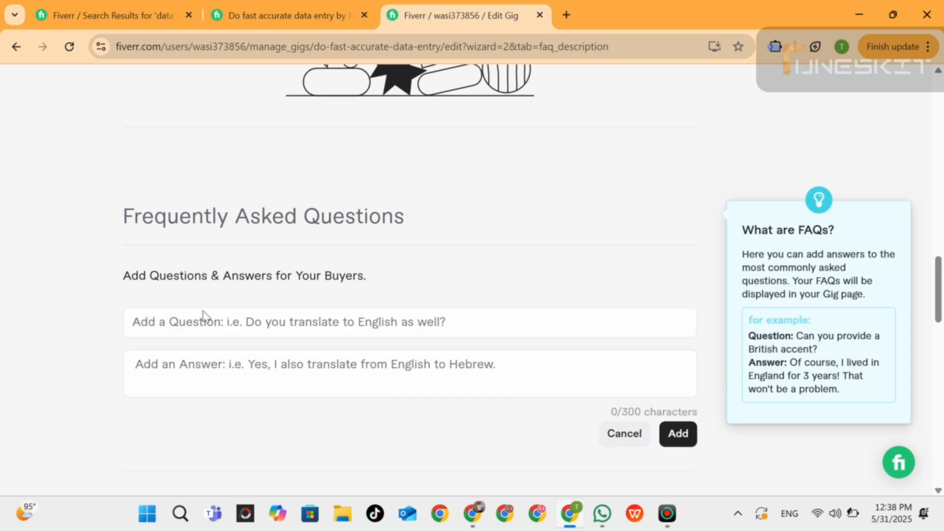
click(219, 322)
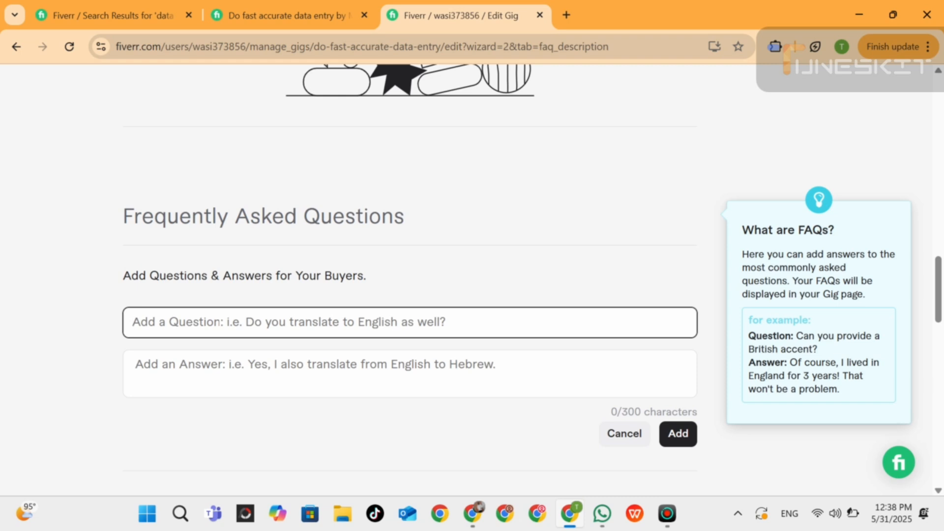
text(Do y)
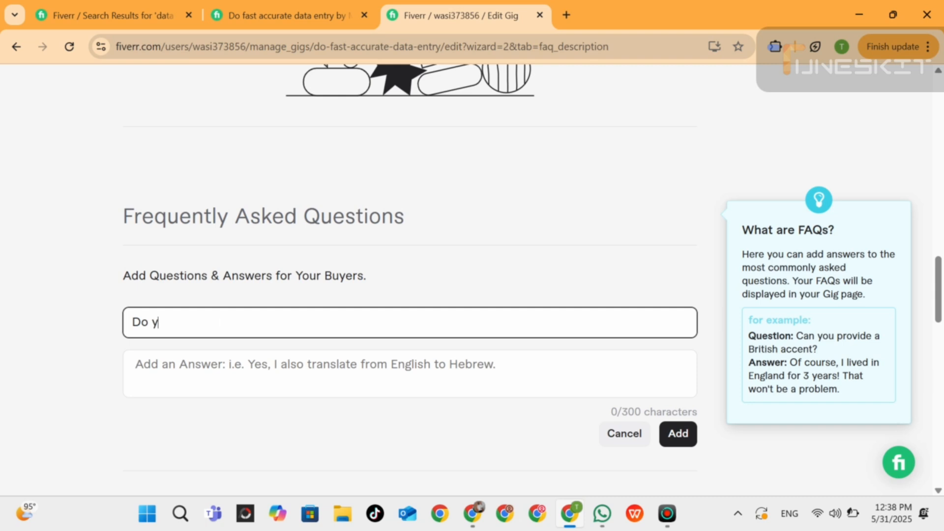
text(ou know engl)
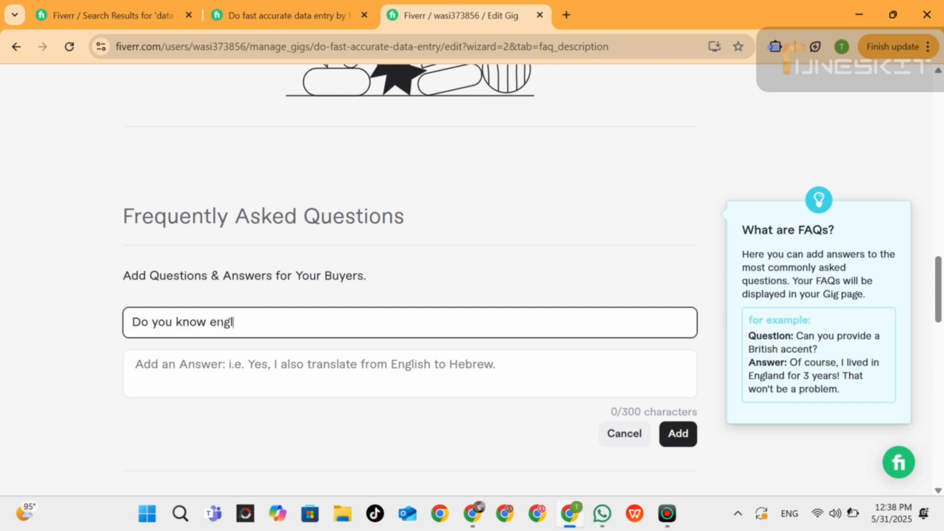
text(iush)
key(BackSpace)
key(BackSpace)
text(sh ?)
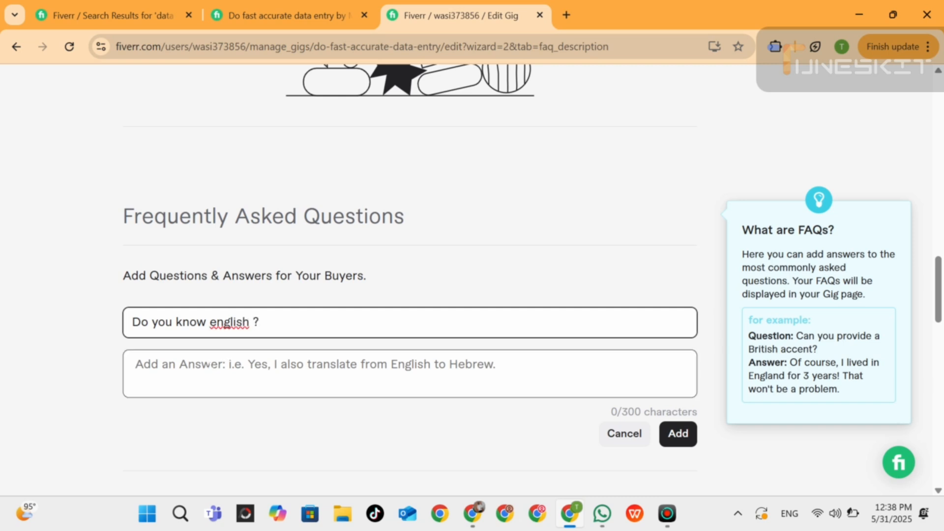
click(226, 368)
text(yes)
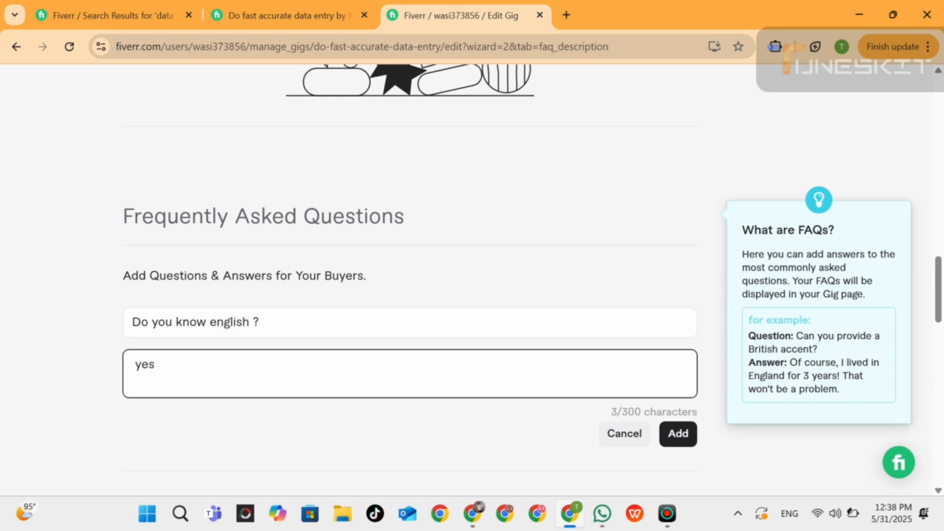
click(684, 436)
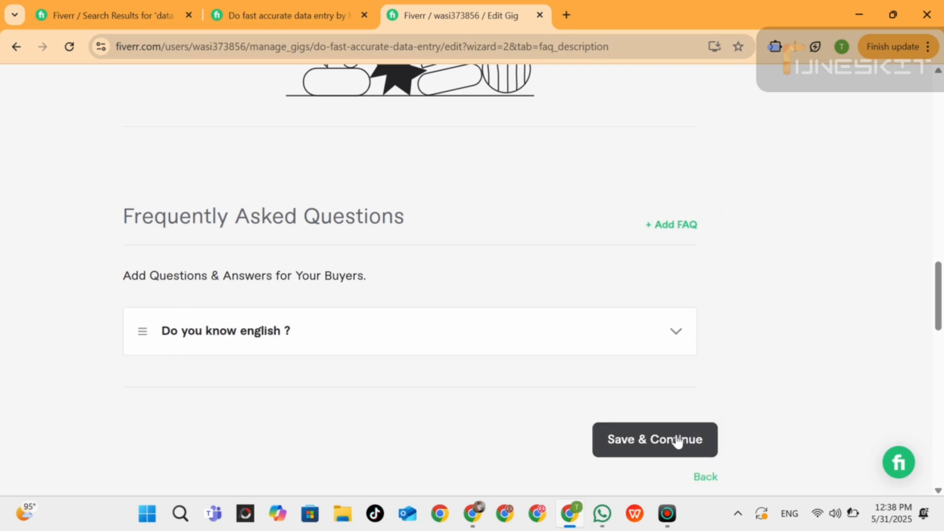
click(678, 438)
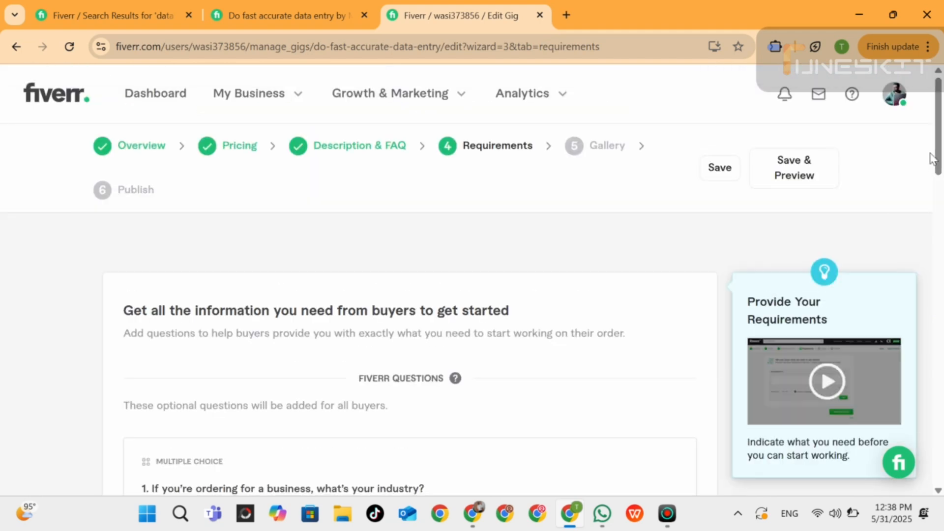
Add the free-text buyer question "please give me details about your project like data size, data type etc", then save the requirements and continue.
drag(939, 147, 942, 250)
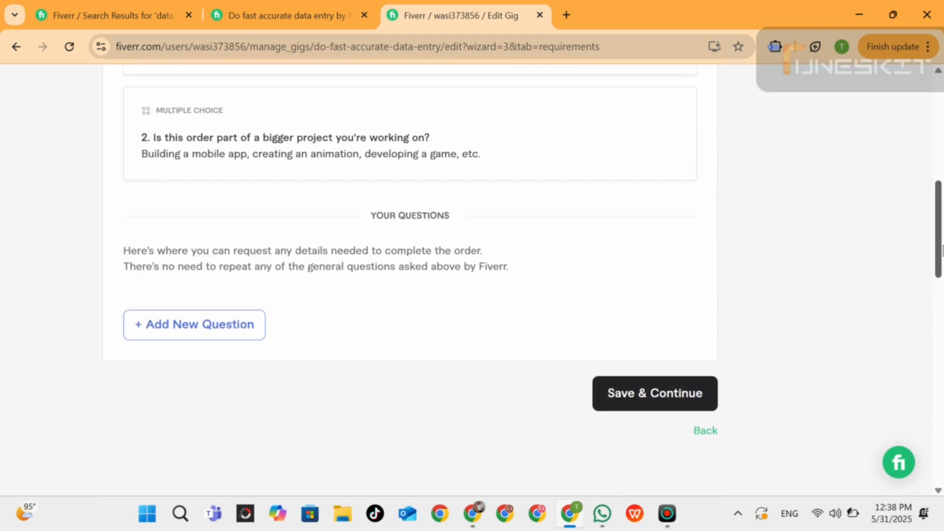
click(209, 333)
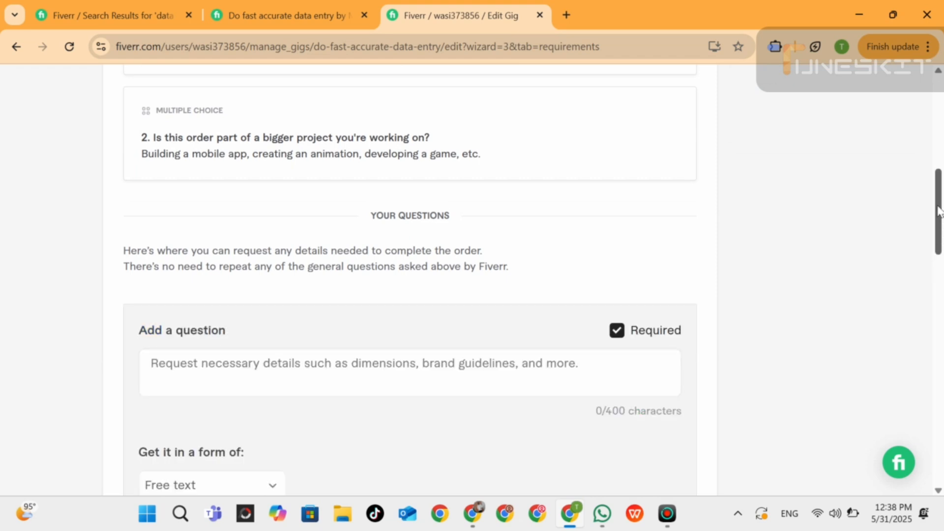
drag(940, 211, 939, 236)
click(330, 242)
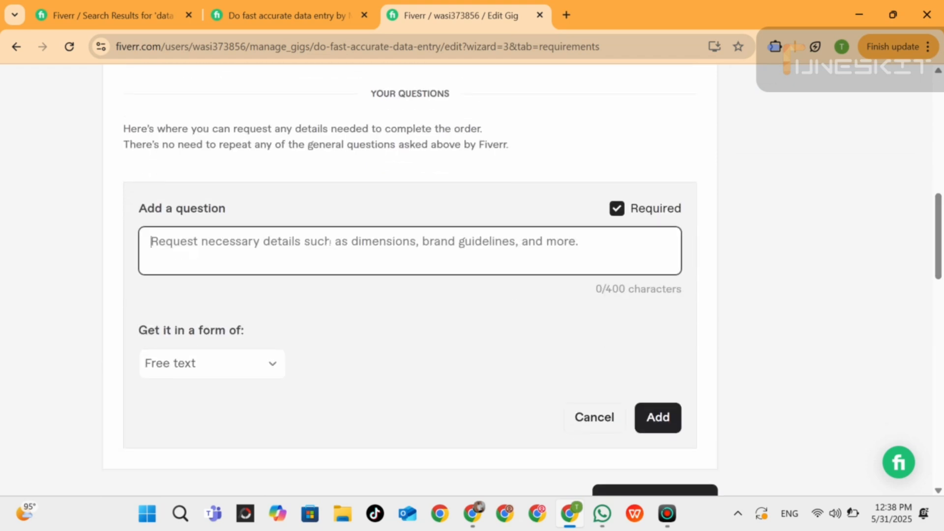
text(pl)
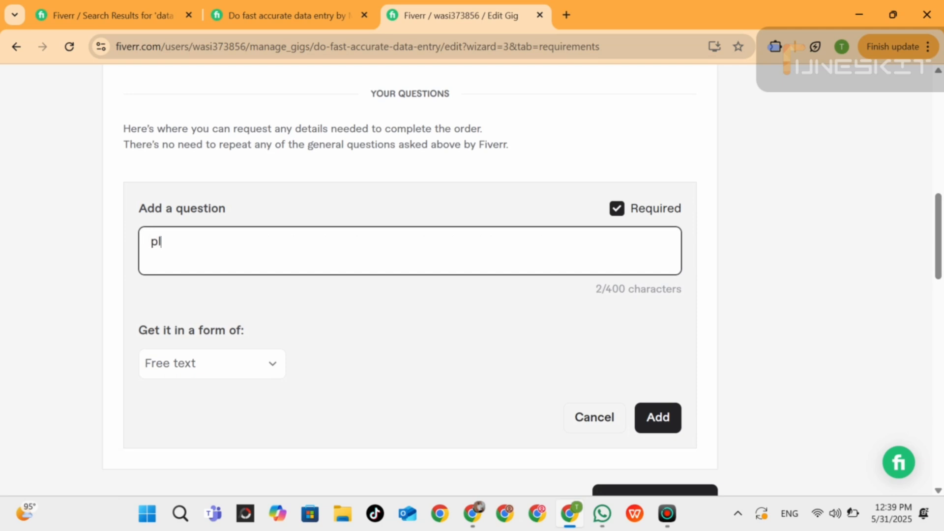
text(ease give me)
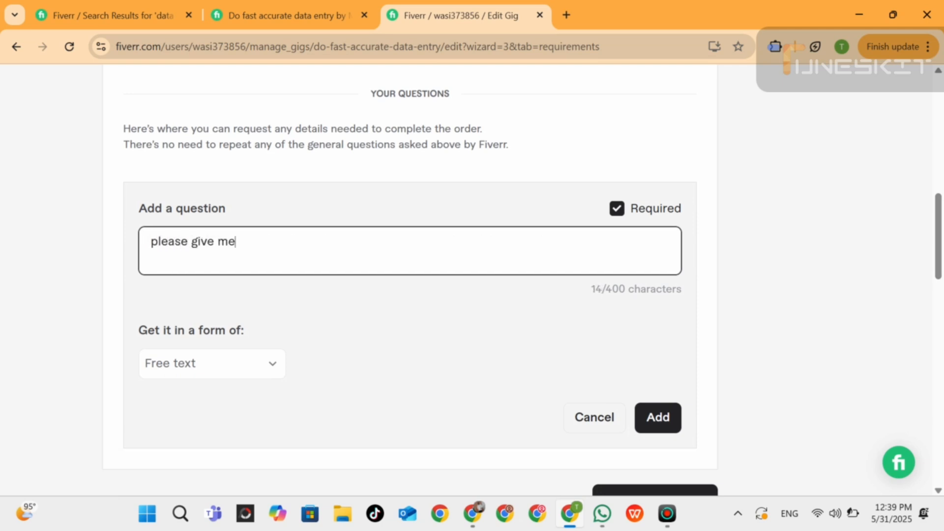
text( details about yo)
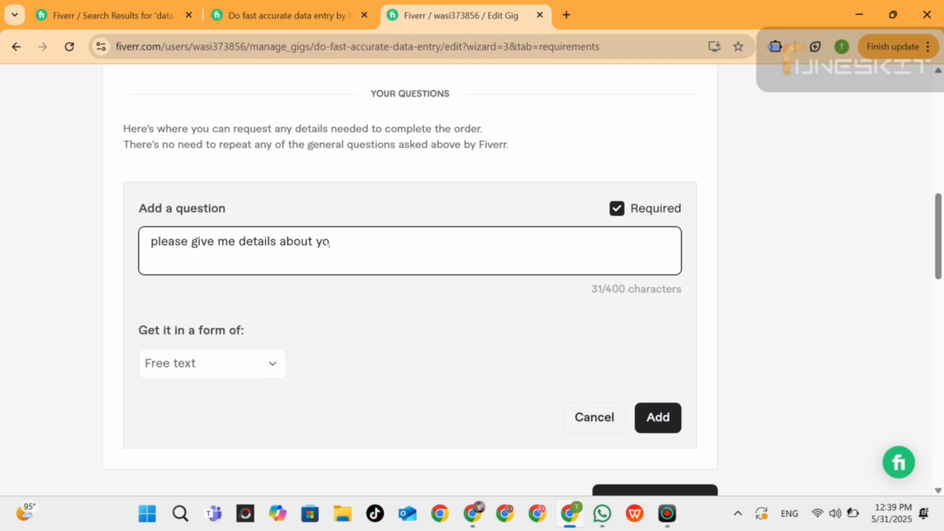
text(ur project l)
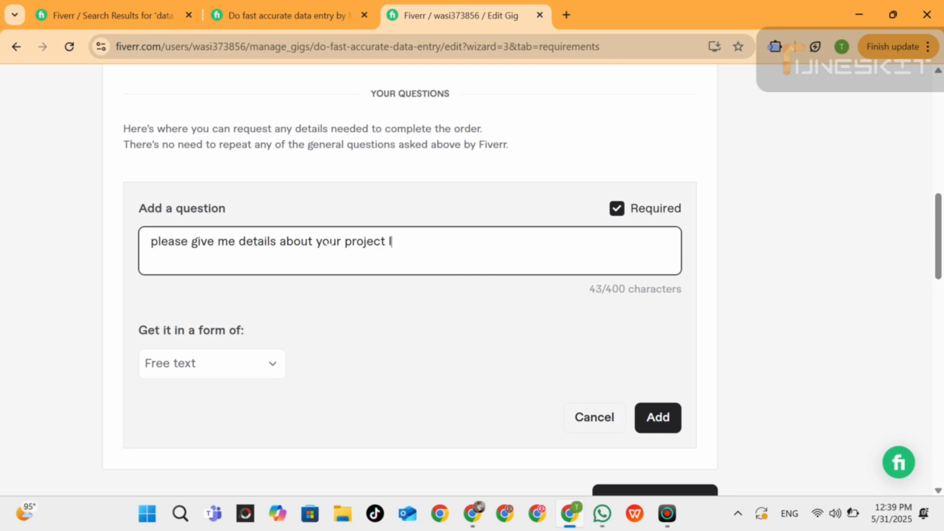
text(ike data size, data )
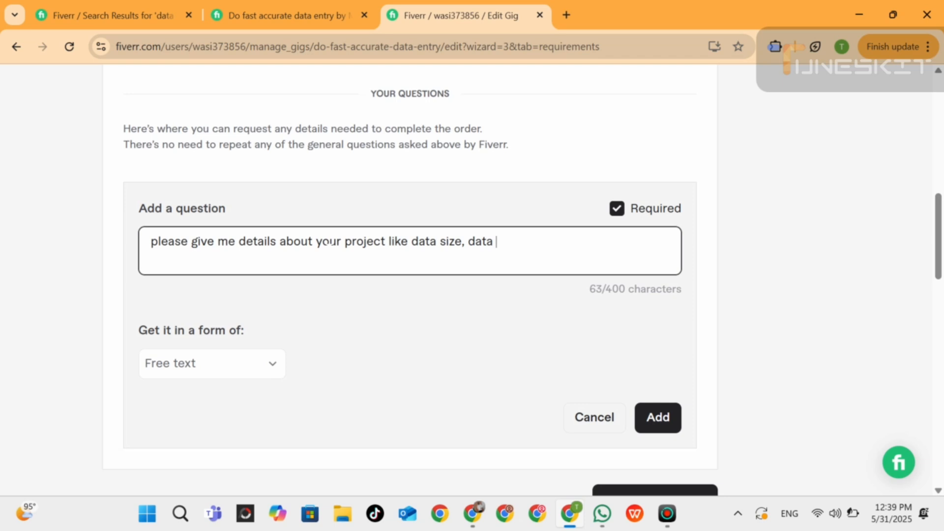
text(type etc)
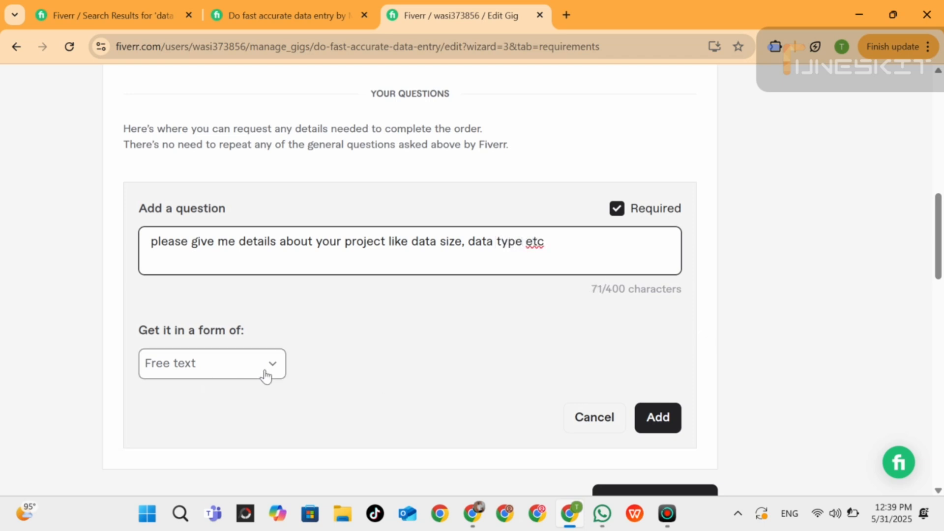
click(654, 417)
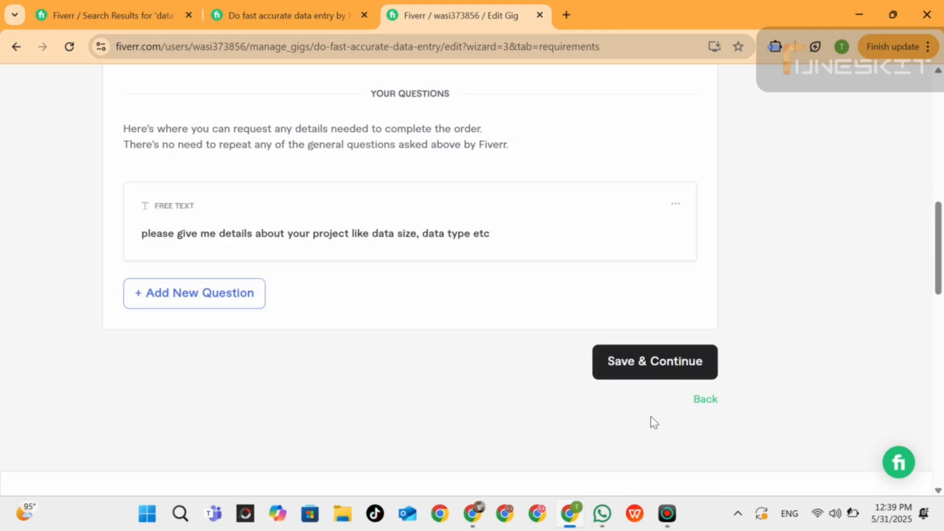
click(673, 368)
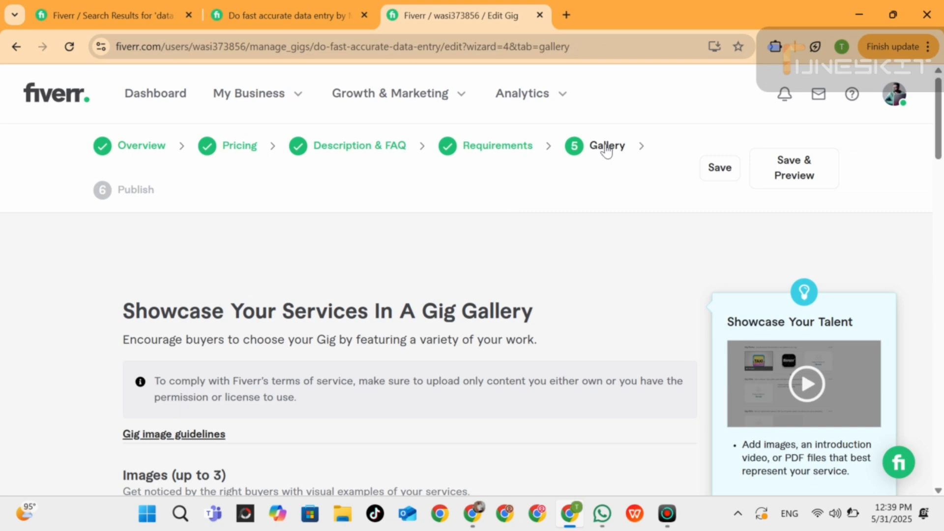
drag(941, 133, 941, 191)
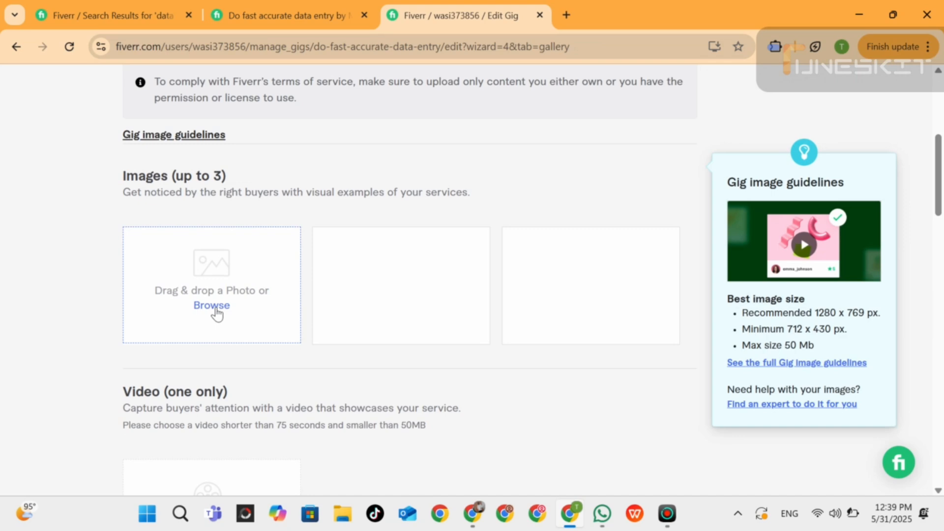
click(216, 314)
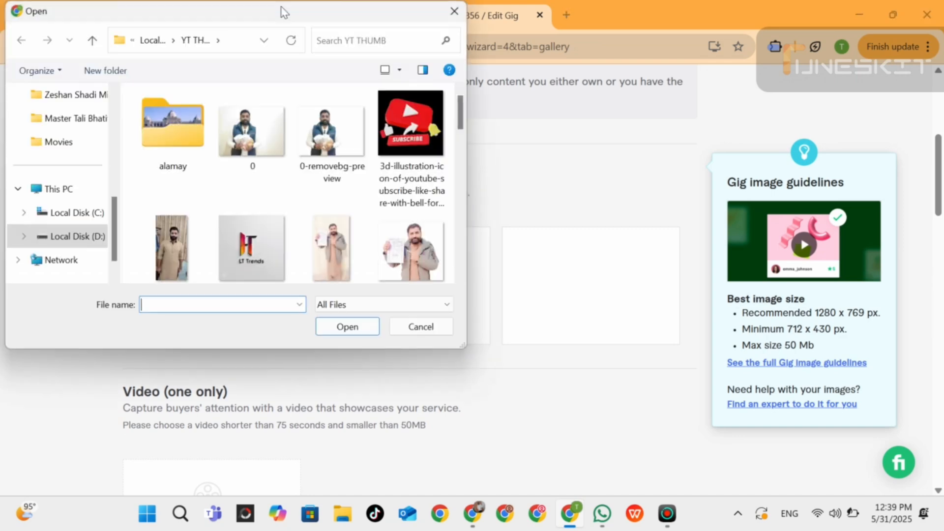
click(454, 11)
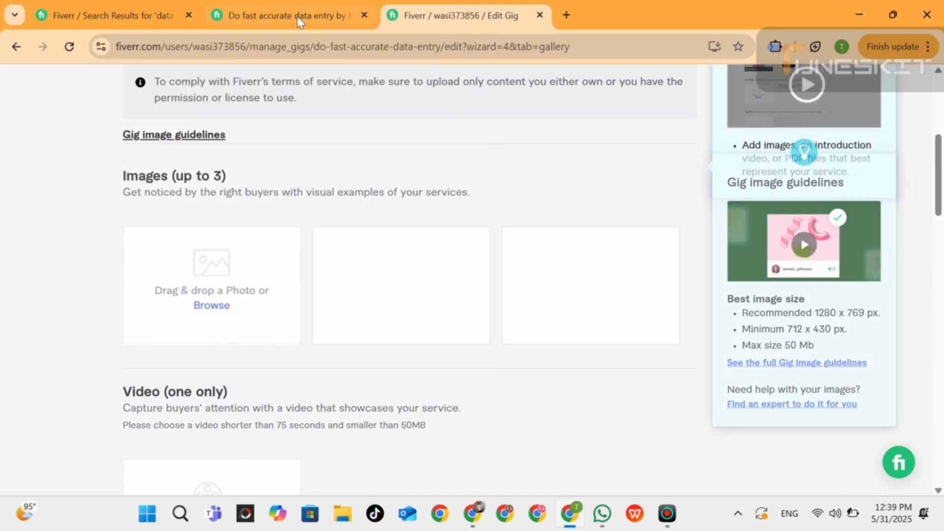
Look at the cover images of other data entry Gigs in the search results and return to the Gig gallery editor.
click(296, 16)
click(153, 8)
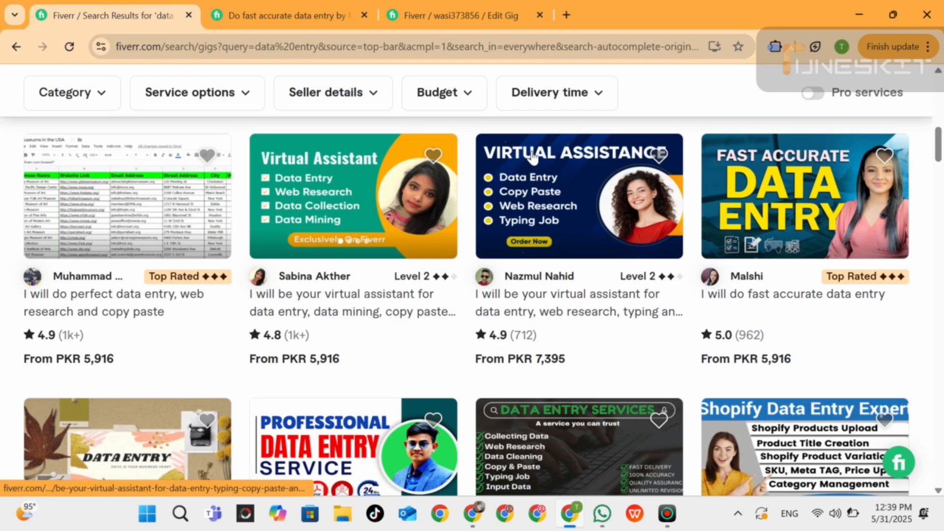
click(443, 14)
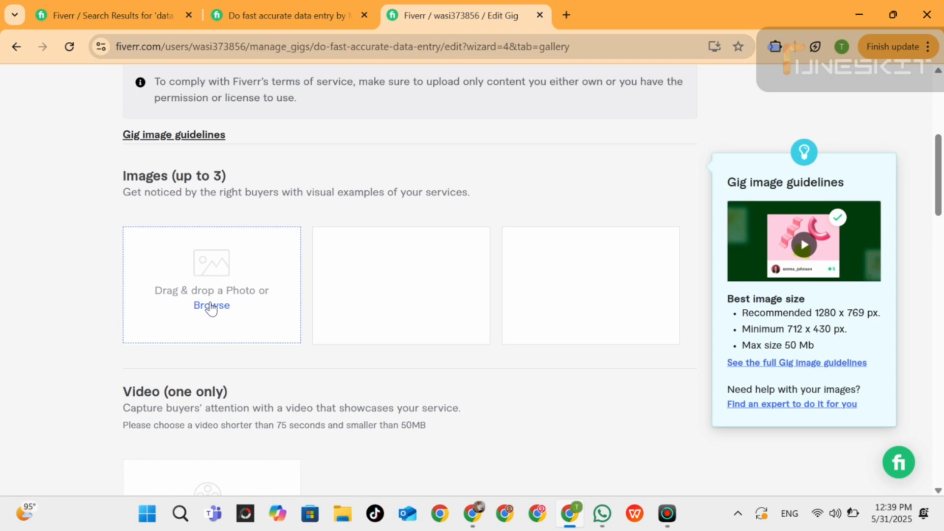
Try to upload channels4_profile-removebg-preview from the YT THUMB folder as the first Gig image.
click(211, 307)
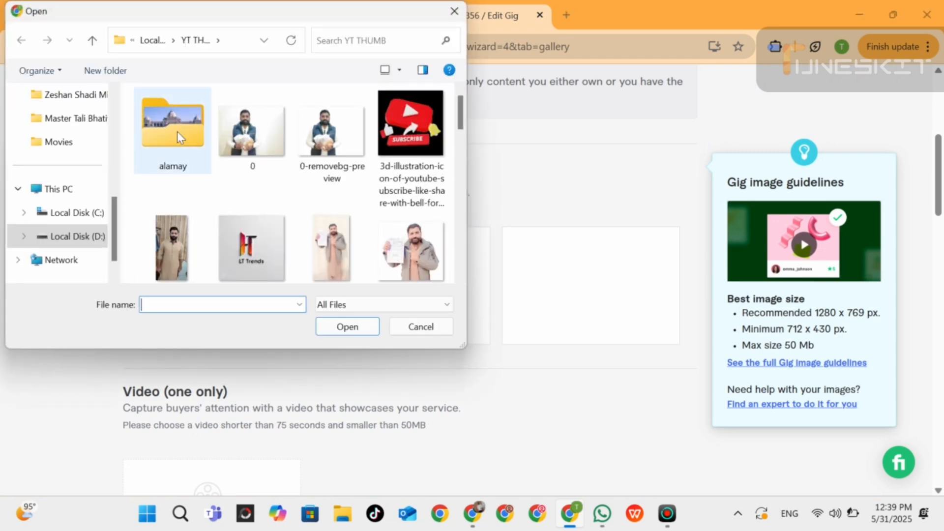
drag(462, 130, 442, 123)
scroll(442, 123, down, 5)
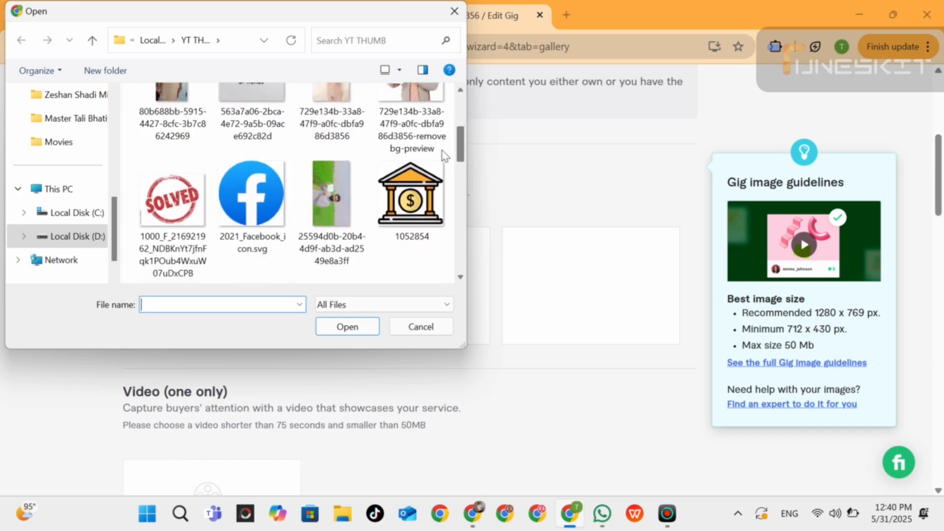
click(245, 180)
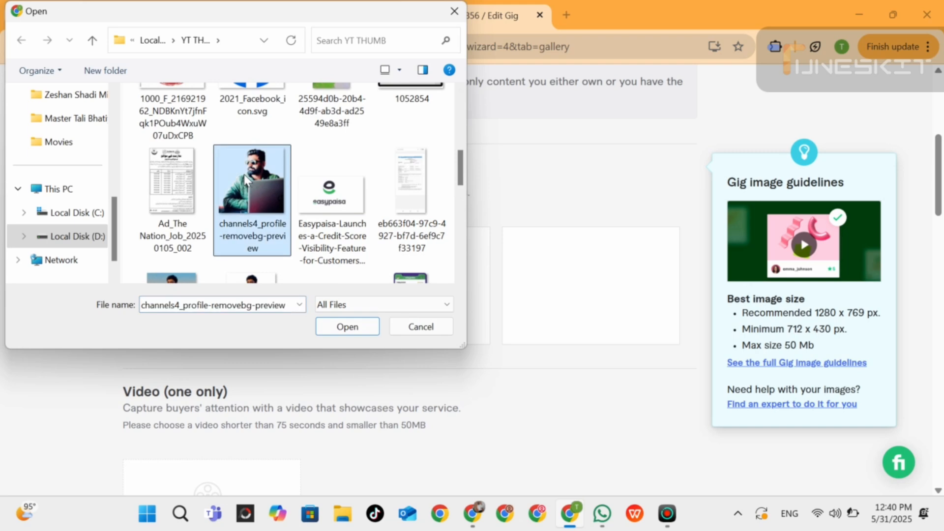
click(352, 330)
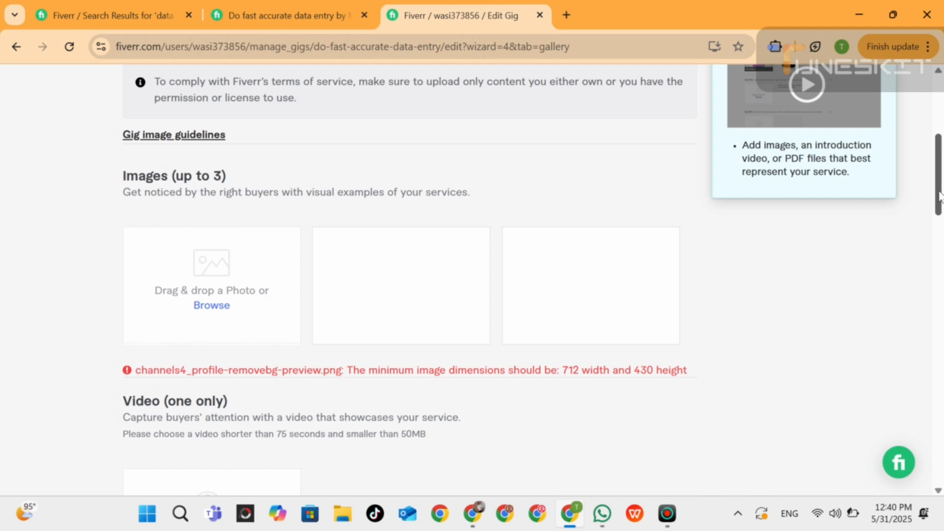
Upload the image 0c337e4b-e988-4407-8f2a-e5fd199836d2 from Local Disk (D:) as the primary Gig image.
click(210, 310)
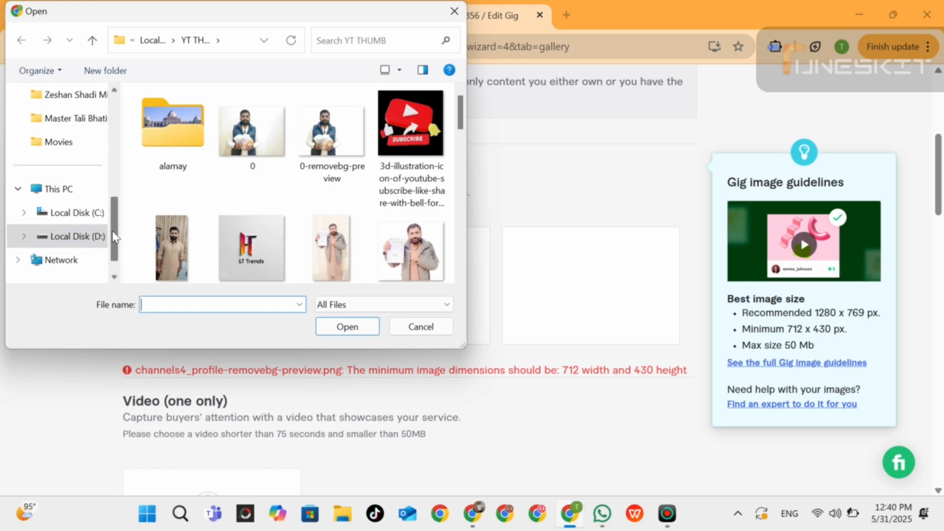
scroll(114, 257, down, 1)
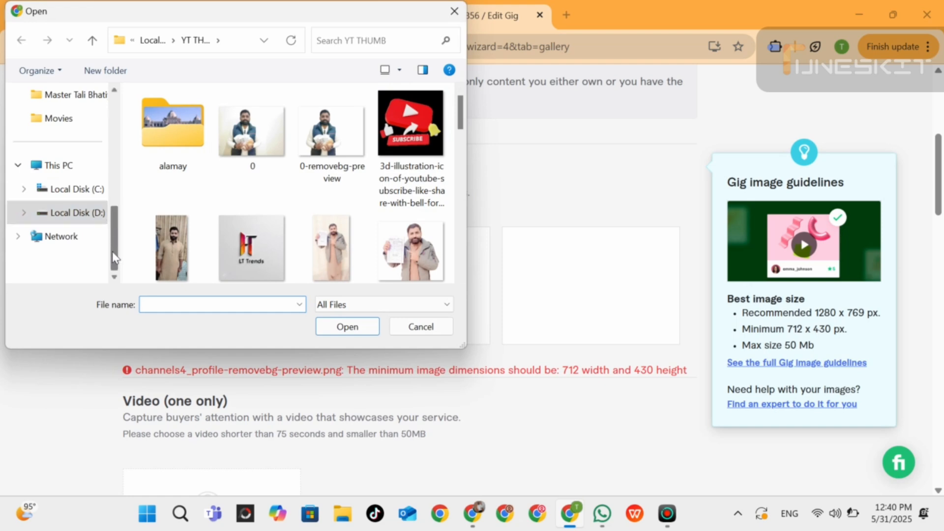
click(79, 213)
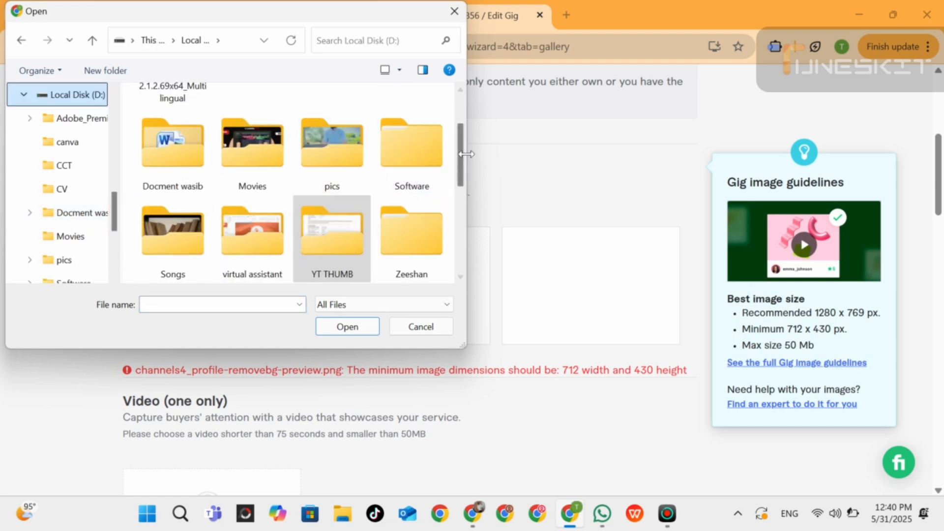
scroll(467, 178, down, 1)
scroll(467, 178, down, 1)
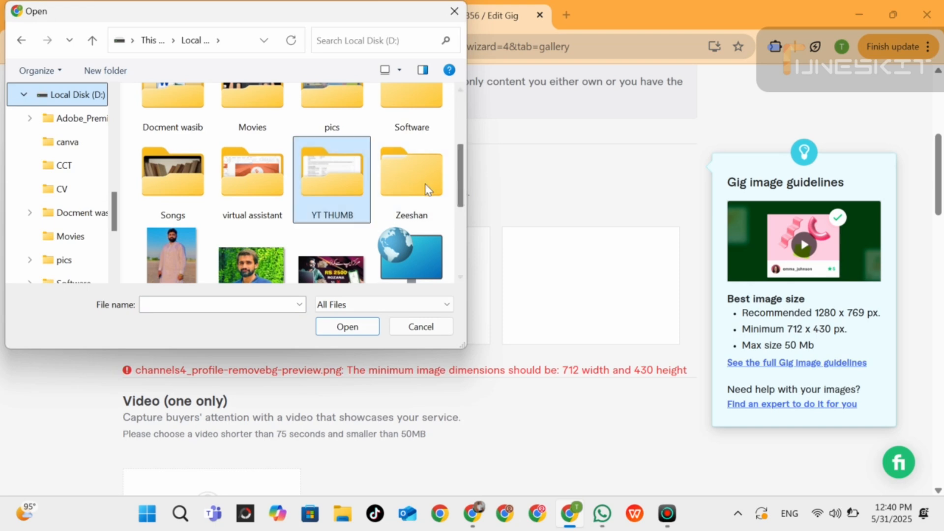
click(172, 256)
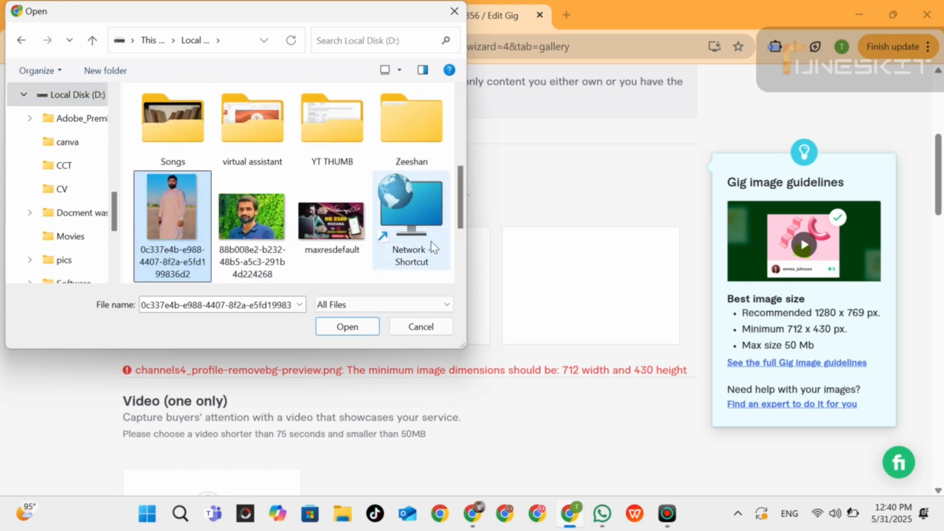
click(350, 331)
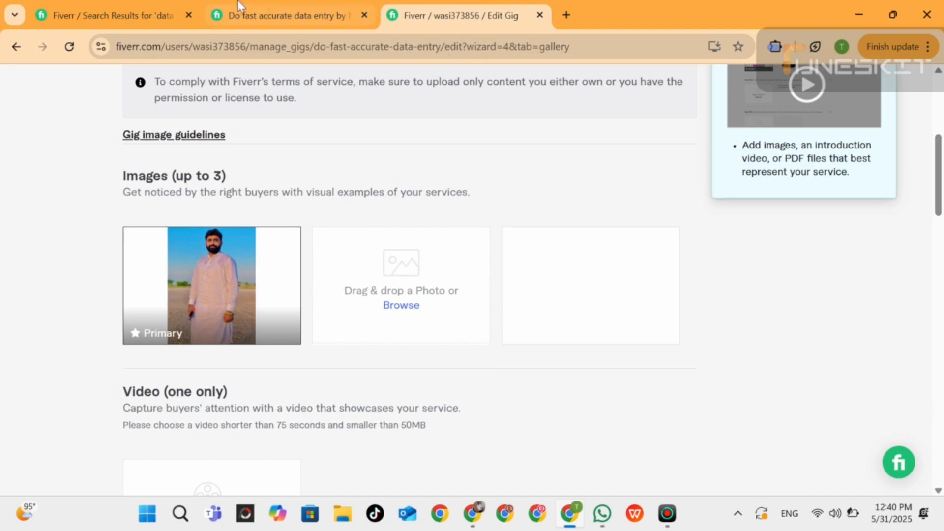
Check other sellers' Gig images in the search results again, then save the gallery without a video or documents and continue.
click(121, 10)
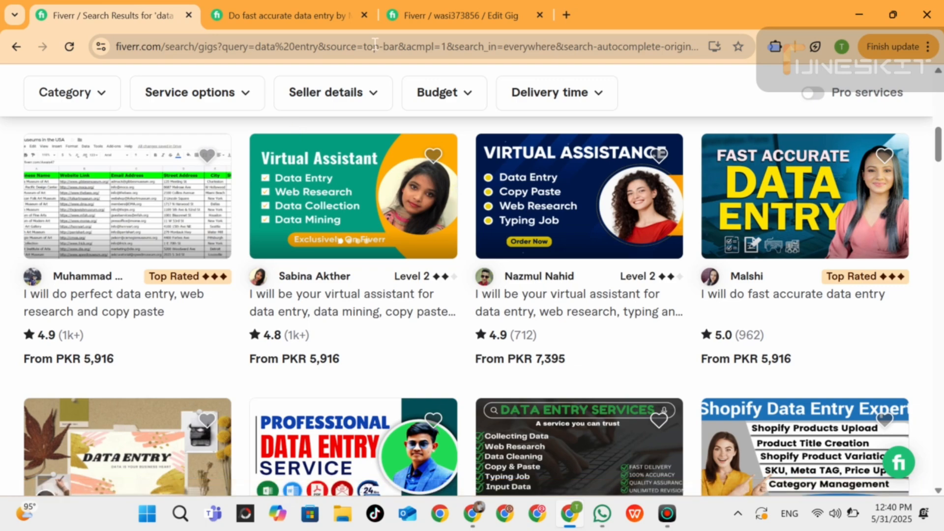
click(456, 7)
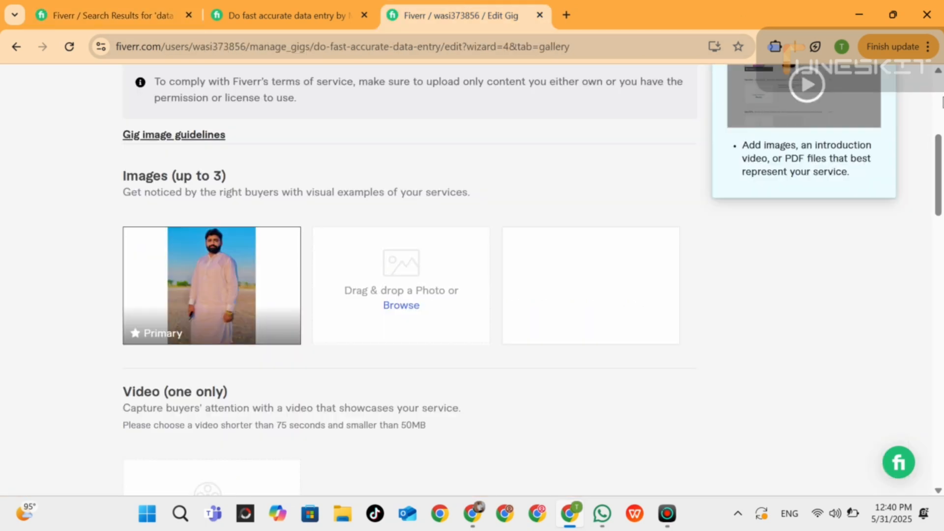
drag(941, 160, 942, 200)
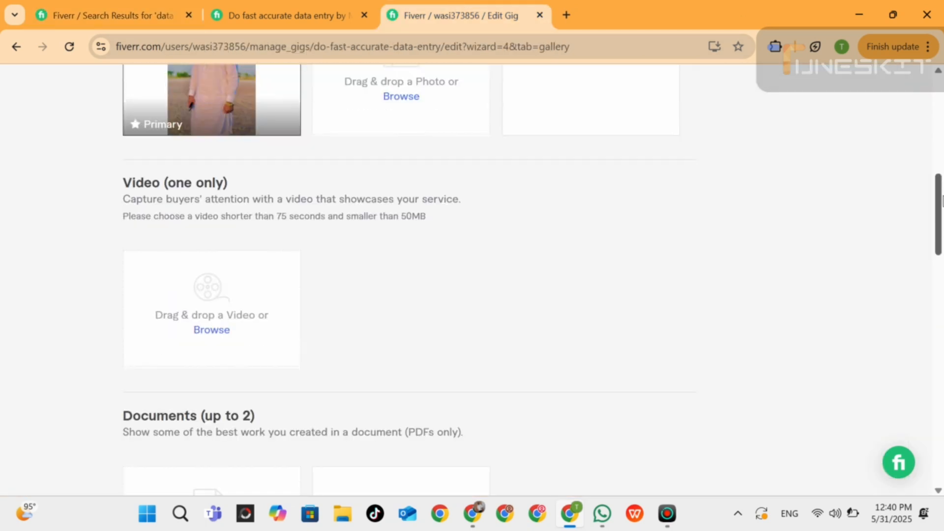
scroll(942, 202, down, 6)
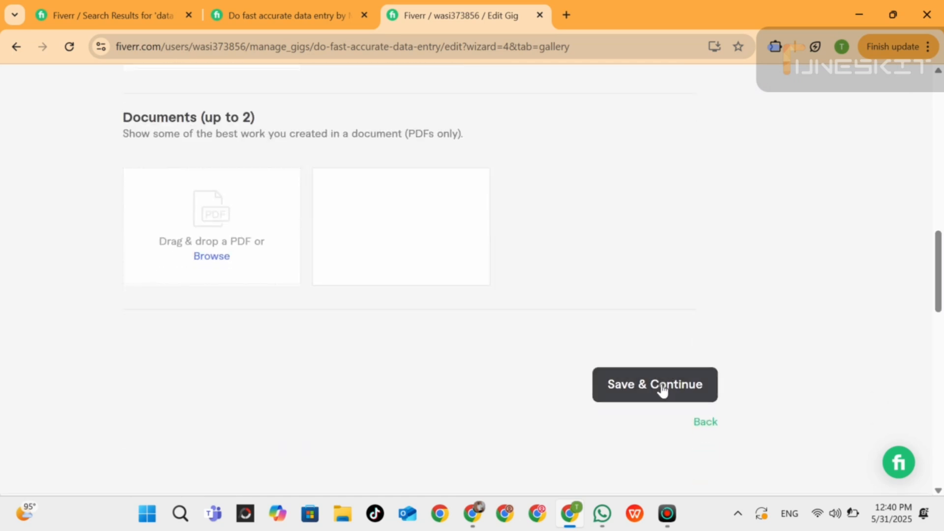
click(664, 389)
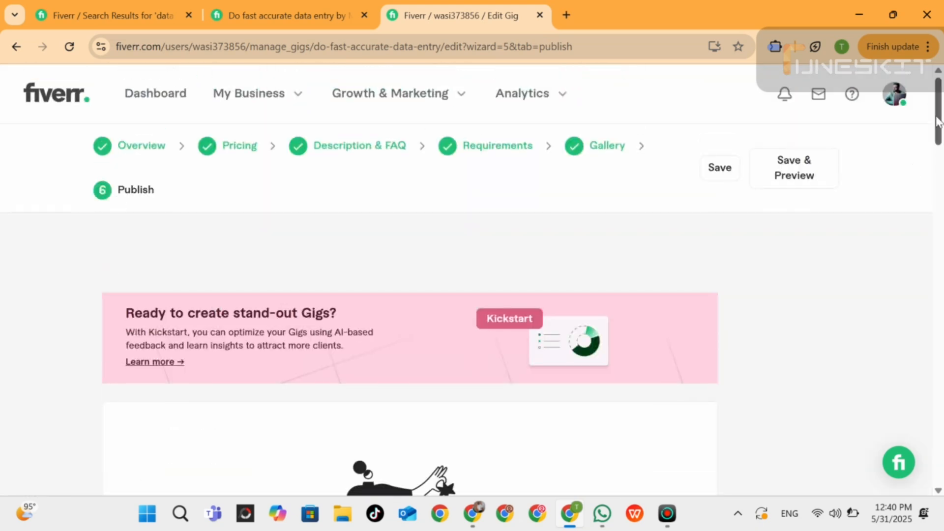
Answer "No" to "Are you a U.S. person?" in the Form W-9 check and save the answer.
drag(939, 118, 942, 218)
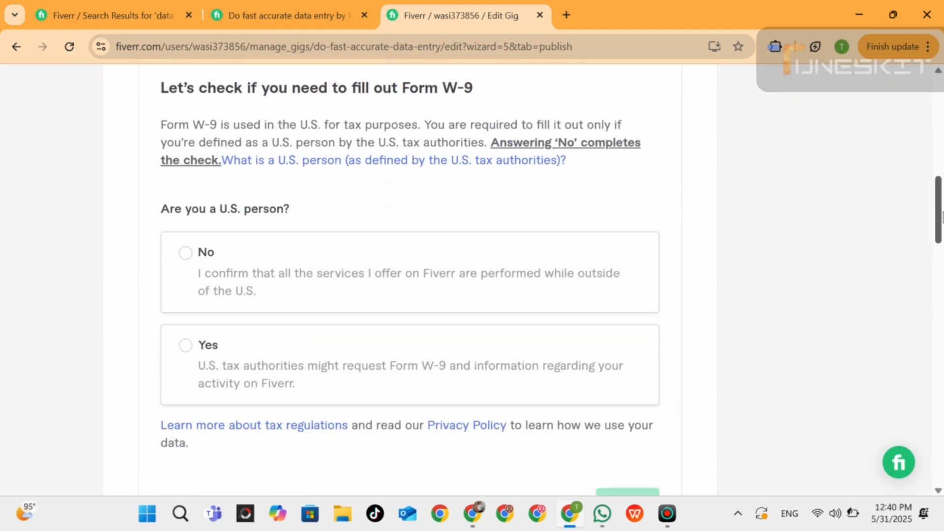
click(187, 255)
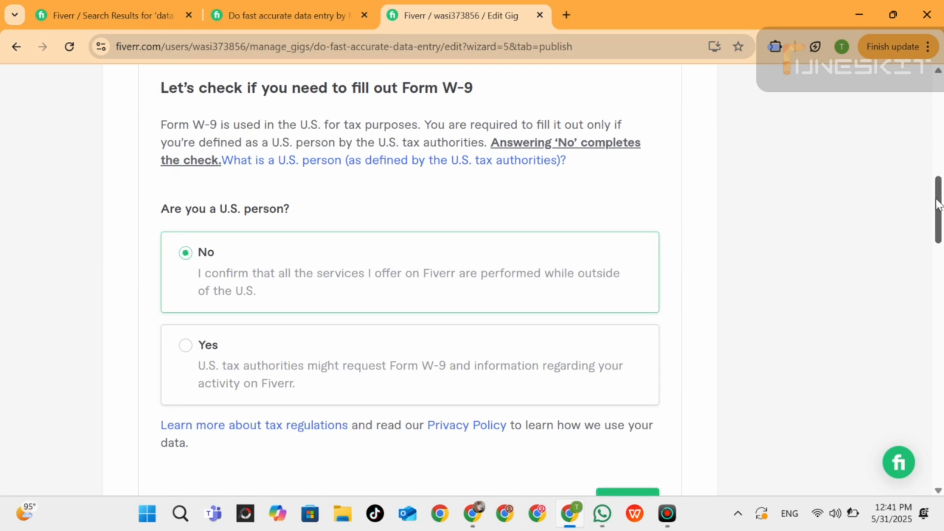
drag(939, 204, 942, 235)
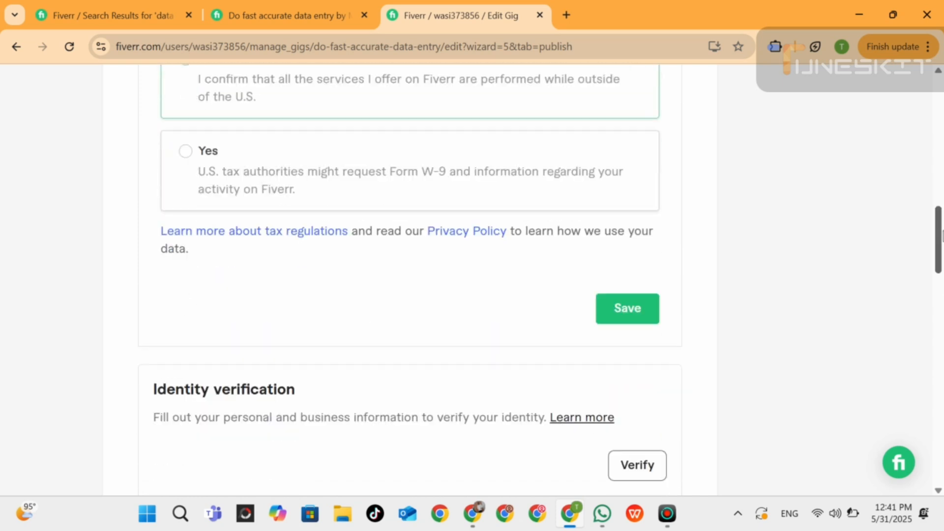
click(636, 309)
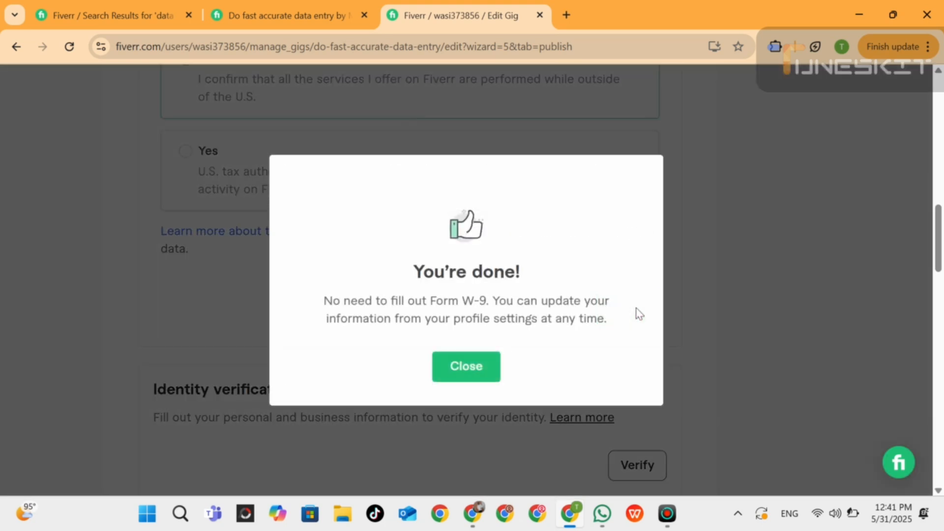
Dismiss the Form W-9 confirmation and start the identity verification for publishing the Gig.
click(481, 366)
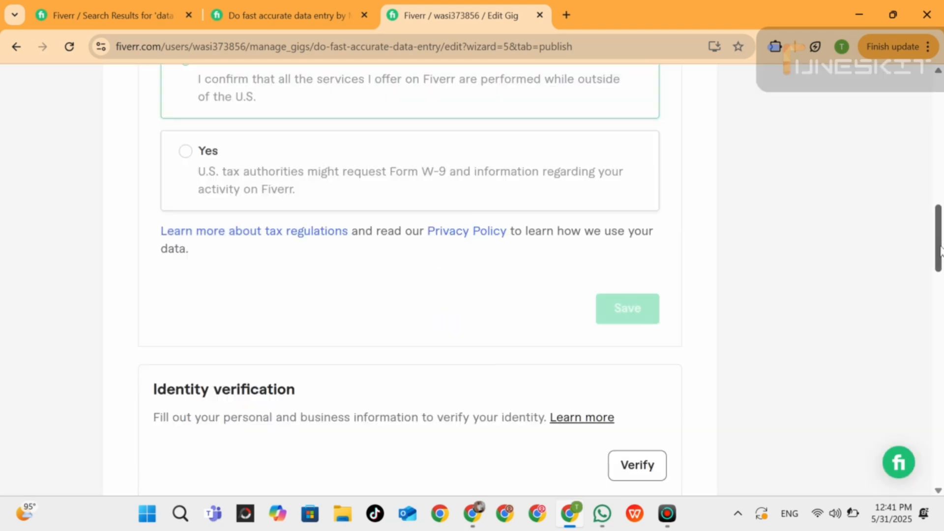
drag(938, 241, 941, 273)
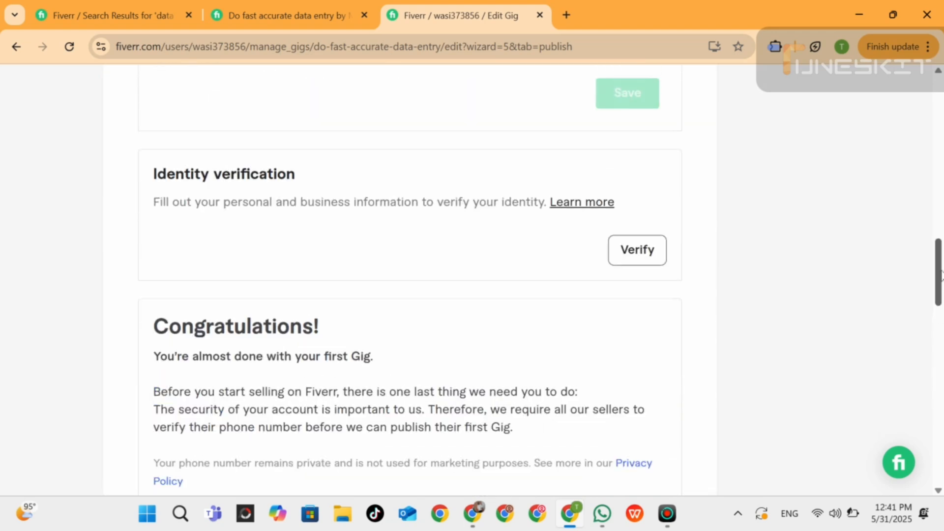
click(638, 254)
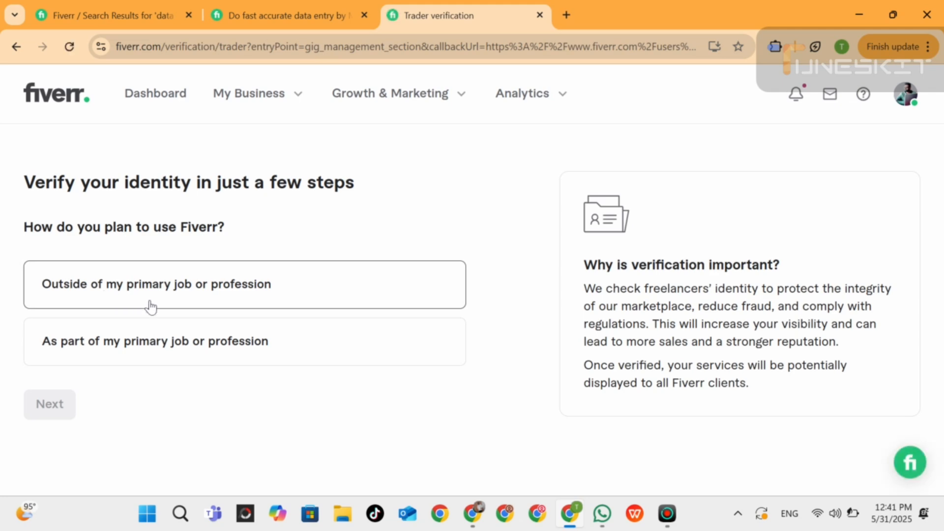
Answer the identity questions with "As part of my primary job or profession" and "No" for a registered business, and continue to phone number verification.
click(95, 358)
click(54, 411)
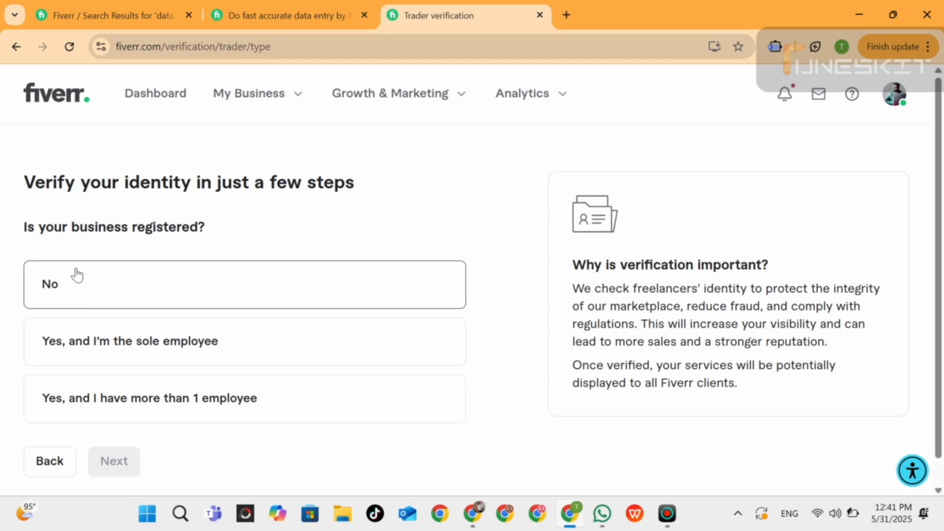
click(116, 291)
click(117, 465)
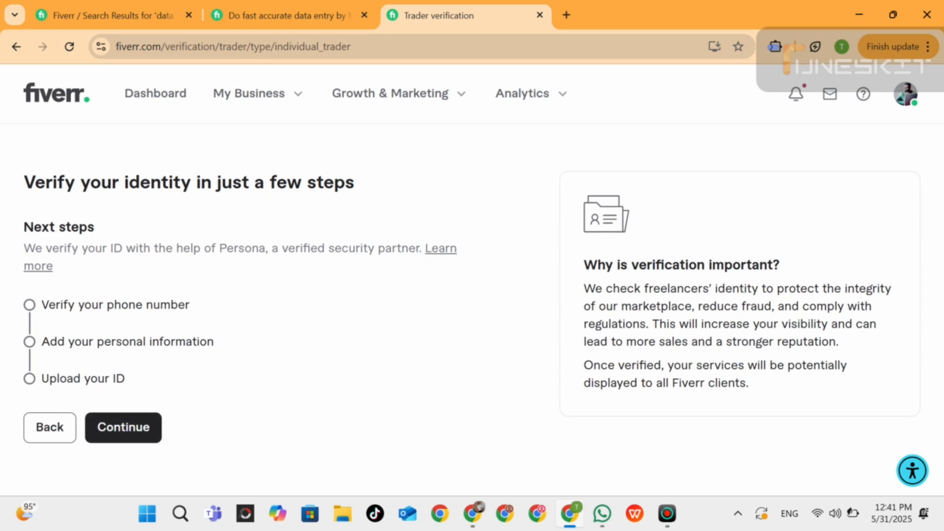
click(120, 436)
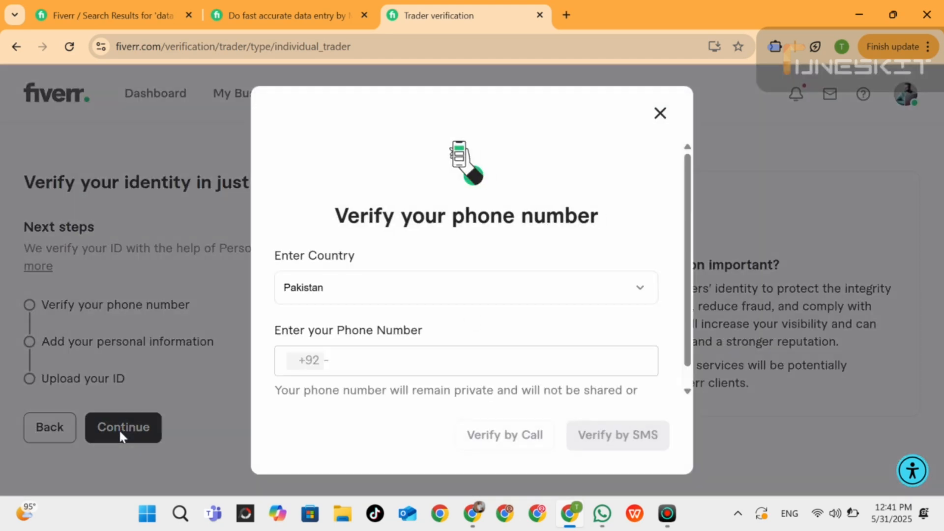
Review the data entry search results and the competing seller's Gig page, and return to the phone number verification.
click(243, 1)
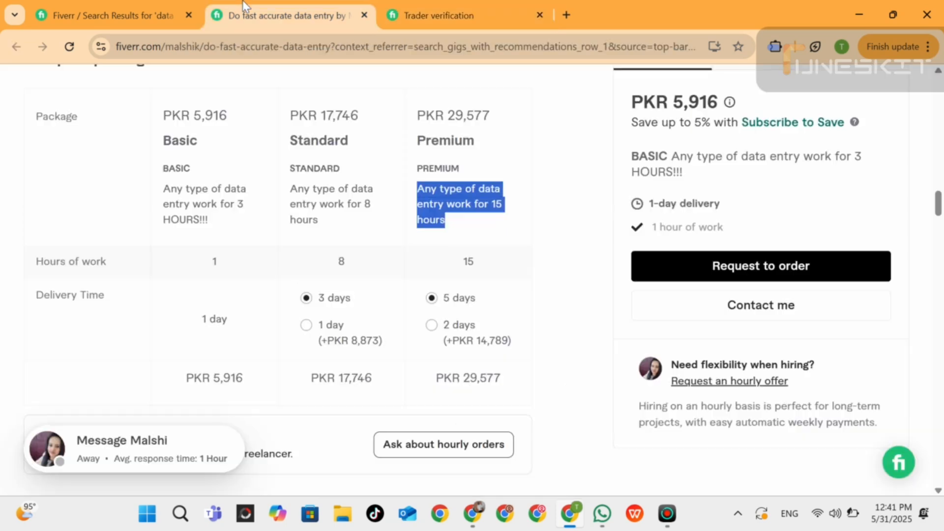
click(143, 4)
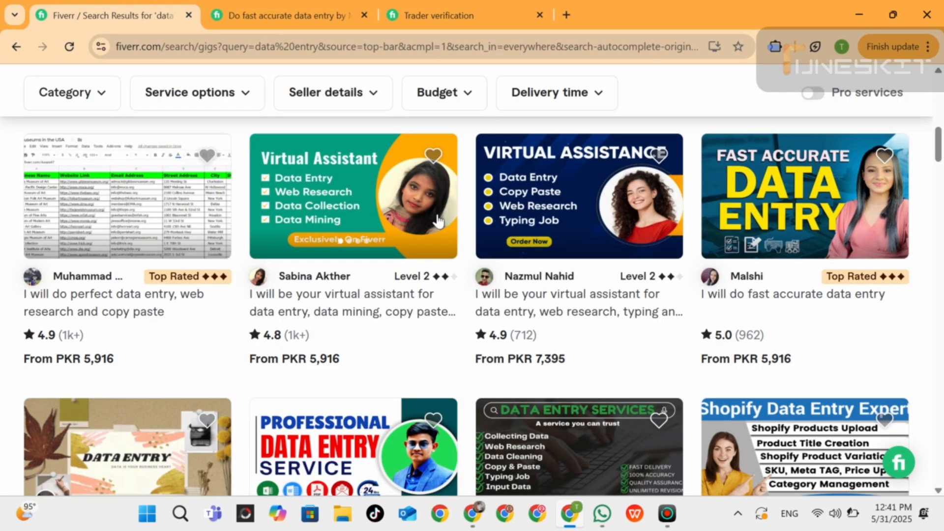
click(422, 7)
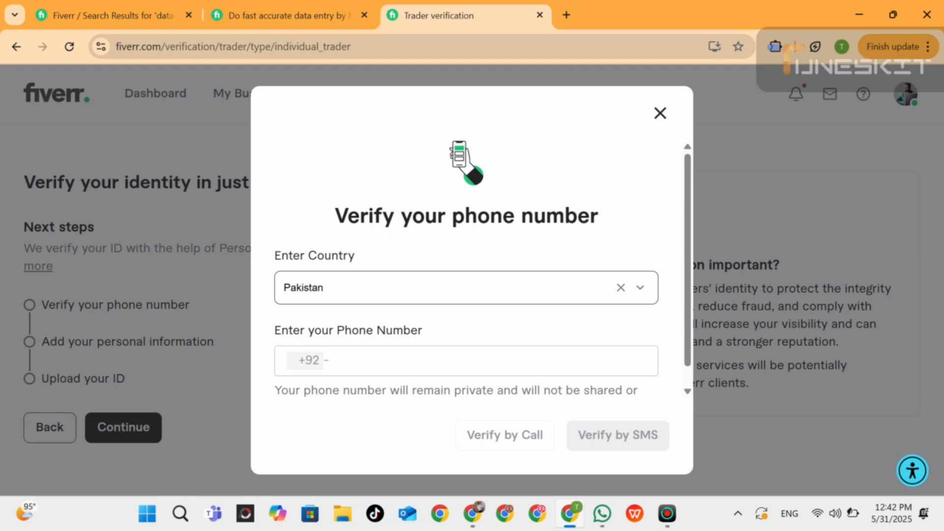
click(271, 1)
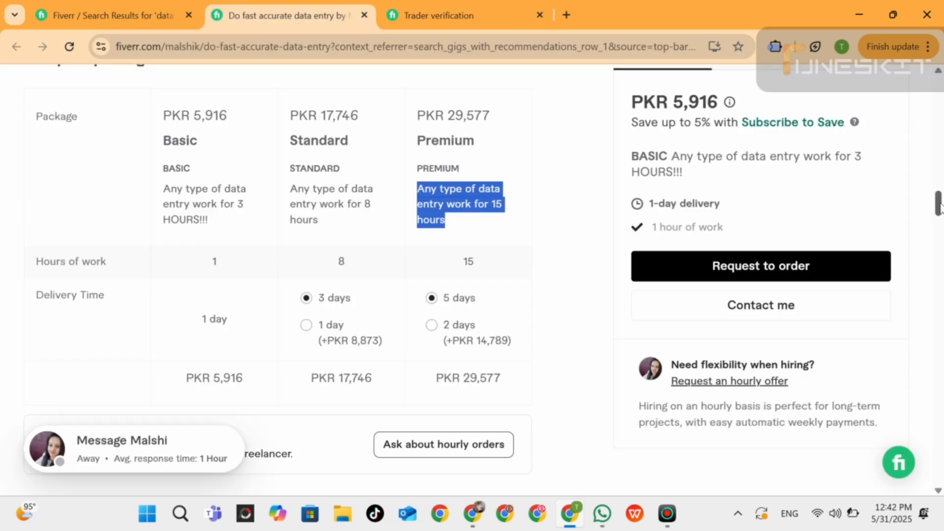
drag(937, 202, 940, 114)
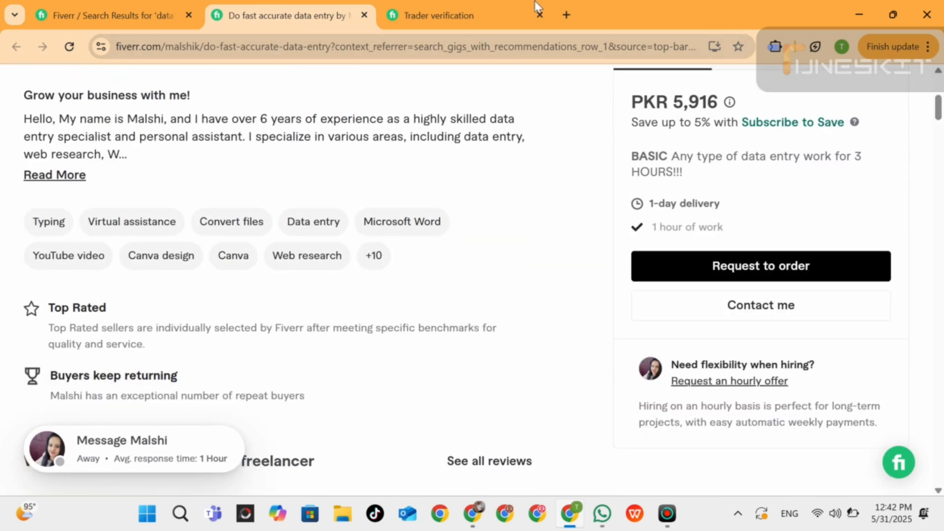
click(443, 9)
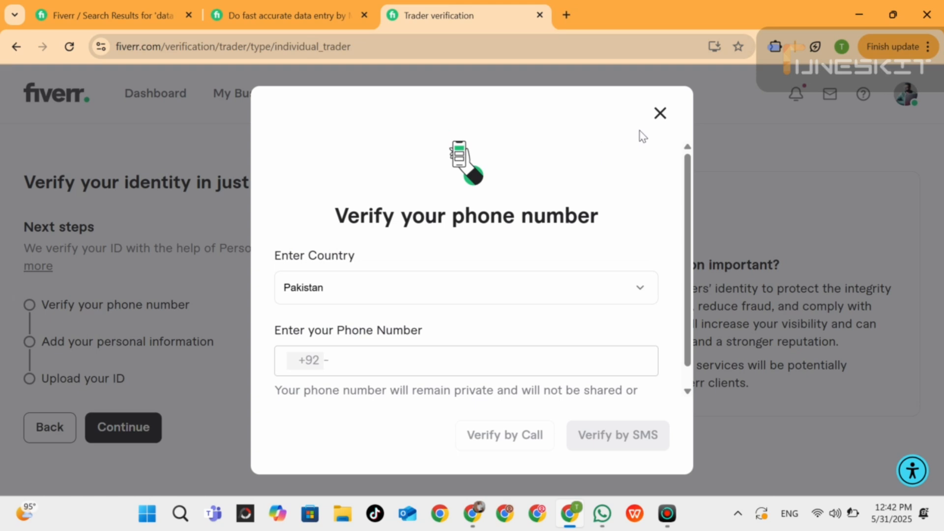
Close the phone number verification without entering a number and look over the account menu options.
click(660, 113)
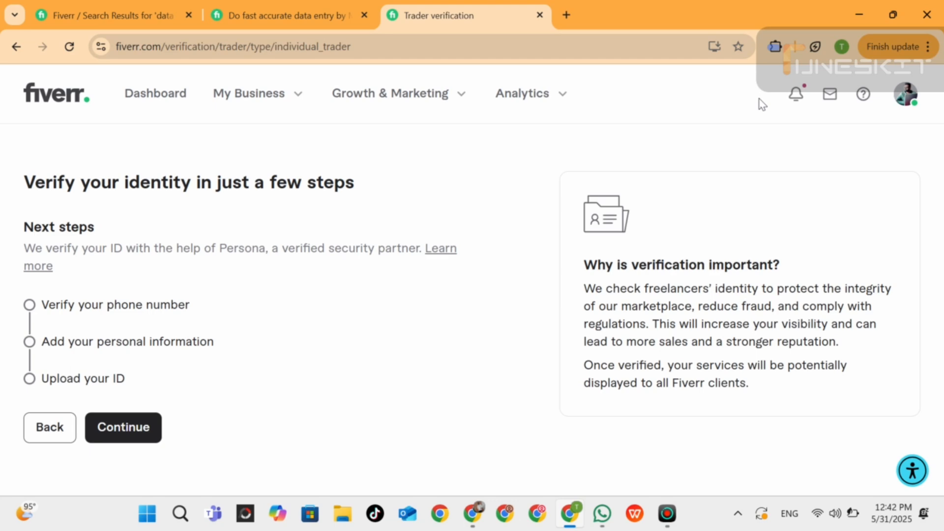
click(905, 103)
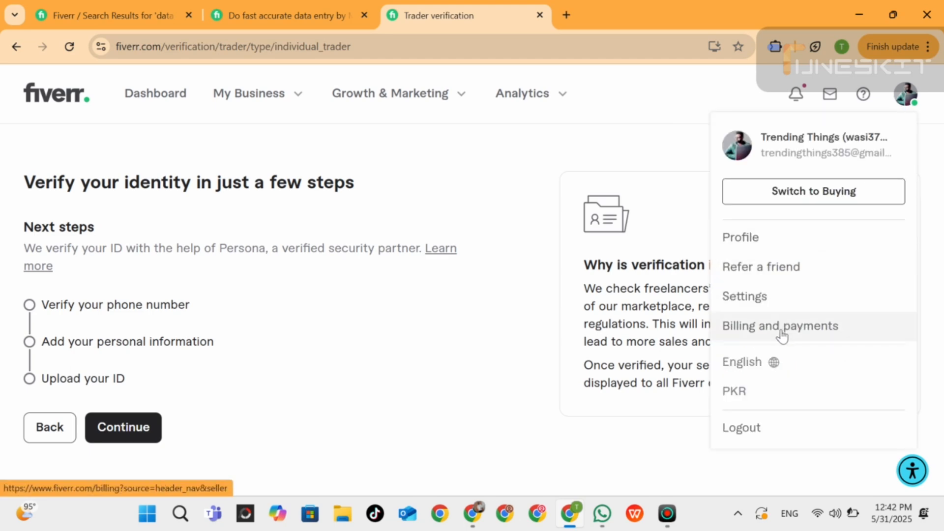
click(524, 175)
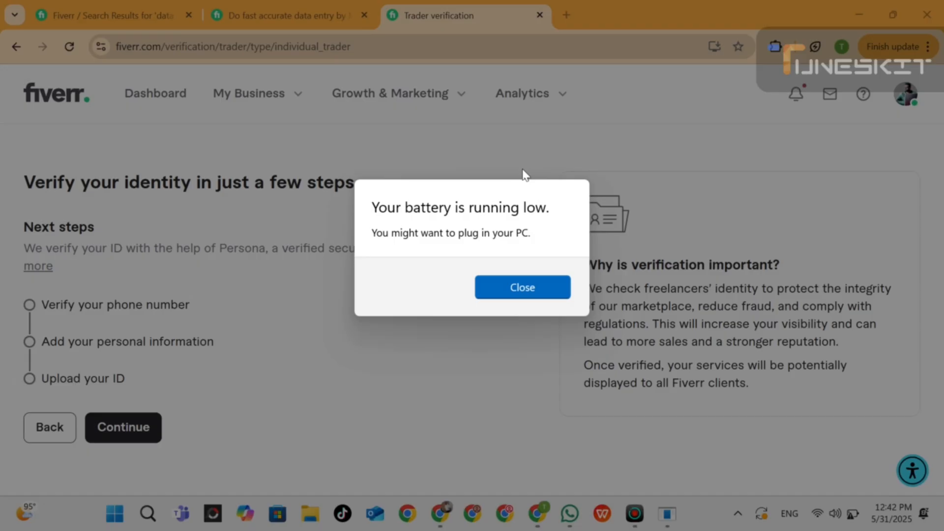
click(518, 290)
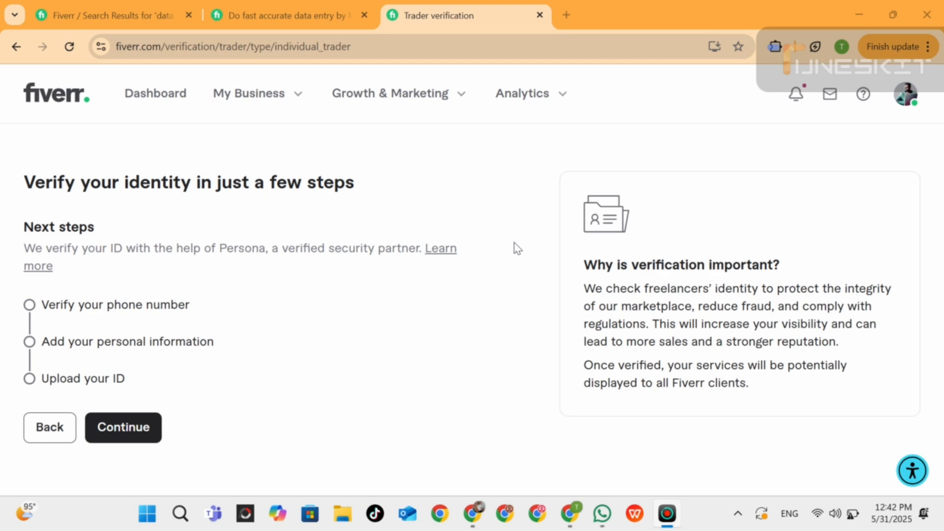
Review the data entry search results and the suggested search terms for "data entry", and reopen the competing seller's Gig page.
click(256, 2)
click(154, 7)
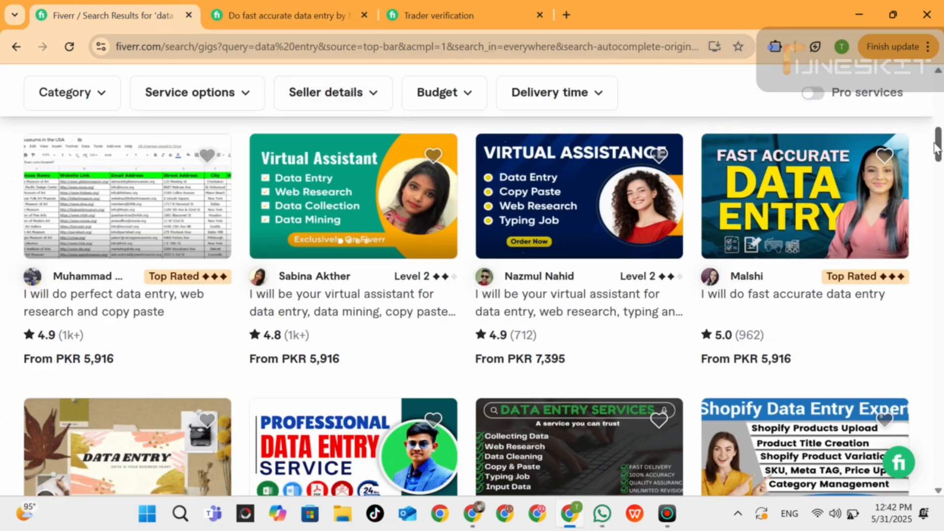
drag(939, 147, 938, 93)
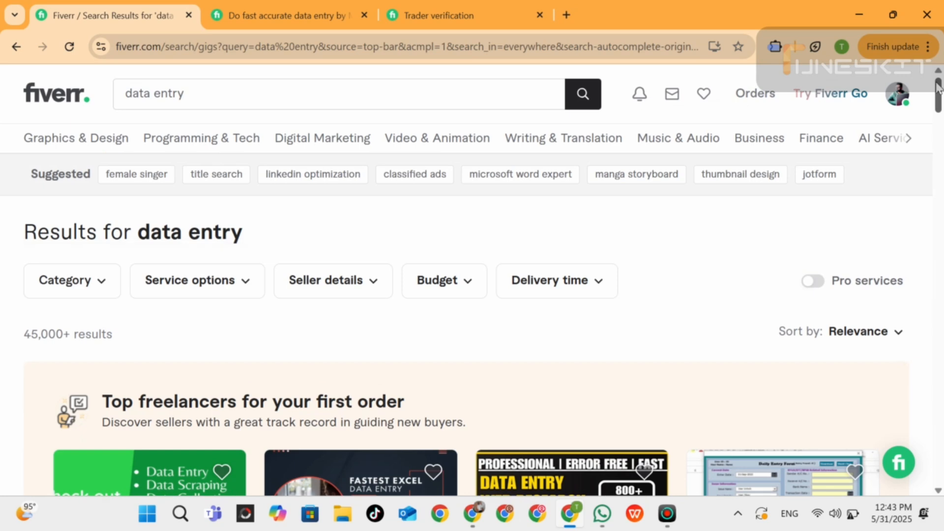
triple_click(170, 93)
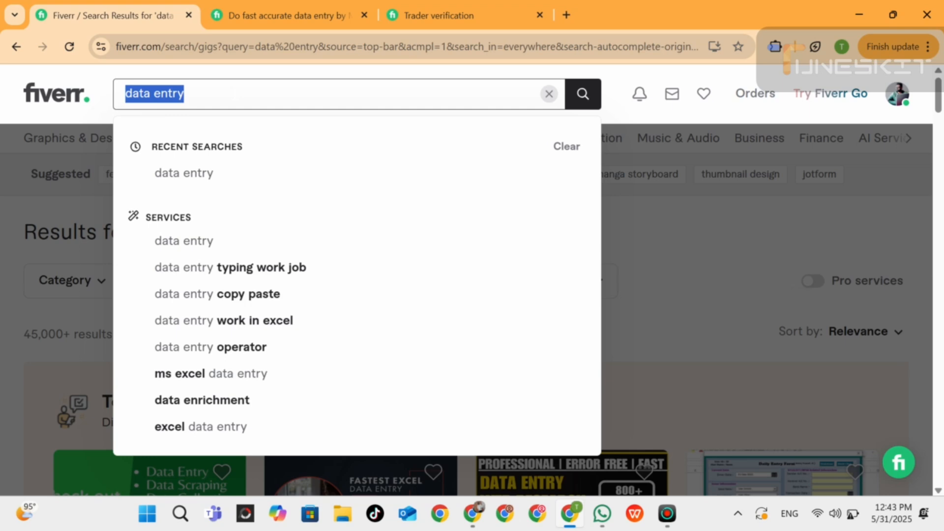
click(416, 9)
click(275, 8)
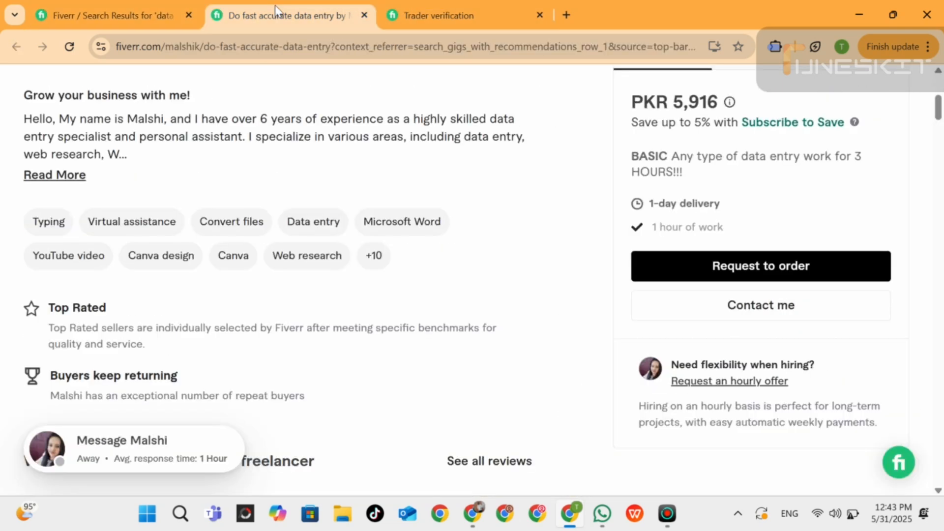